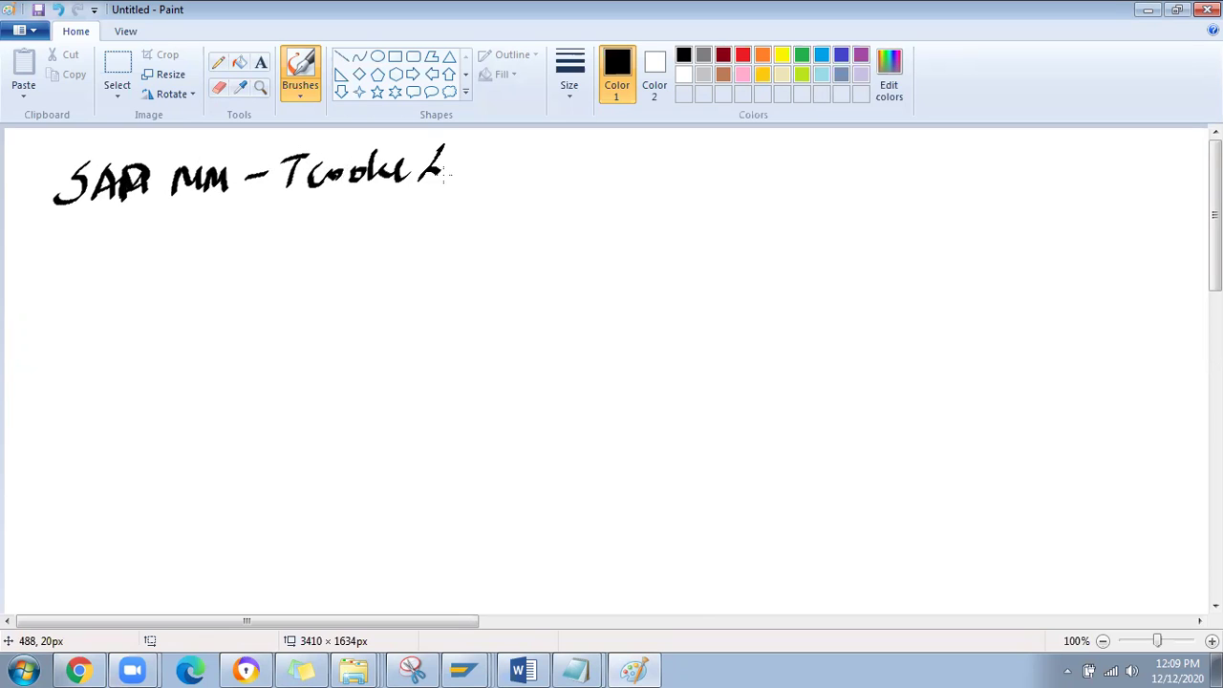
Underline "SAP MM" and "Tcode List" in the handwritten title on the canvas.
left_click_drag(72, 217, 196, 202)
left_click_drag(270, 205, 477, 193)
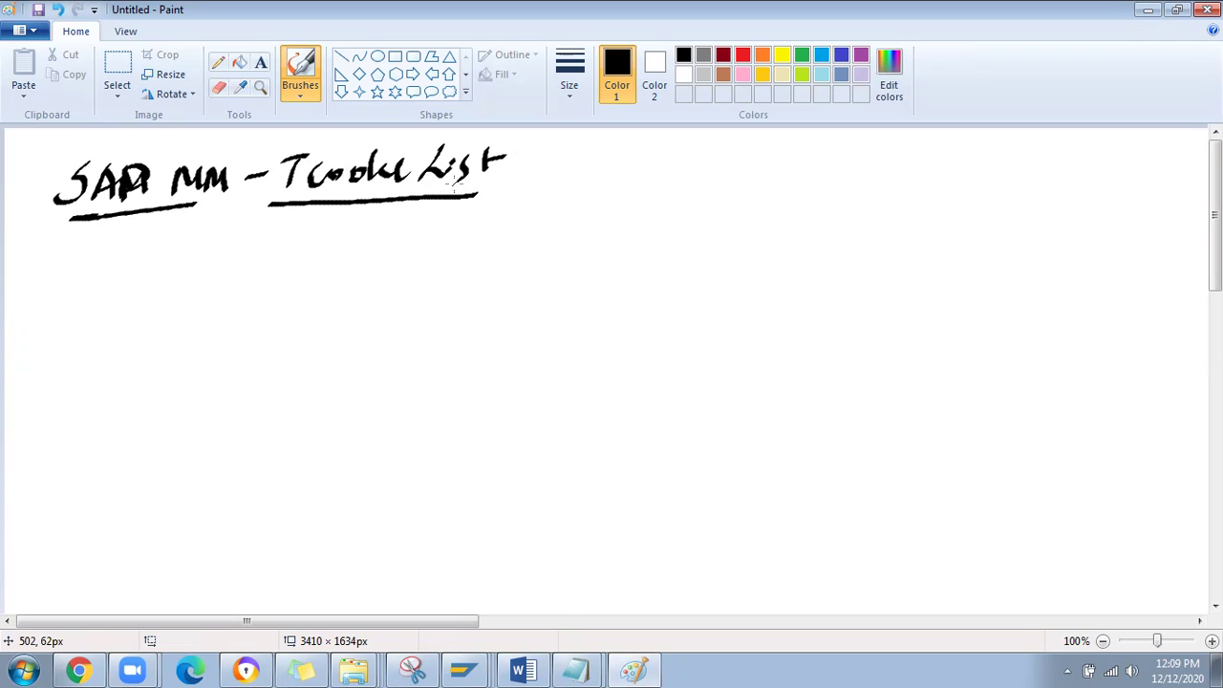
Switch to the SAP Easy Access window and expand Logistics > Materials Management > Material Master > Material > Create (General).
right_click(464, 670)
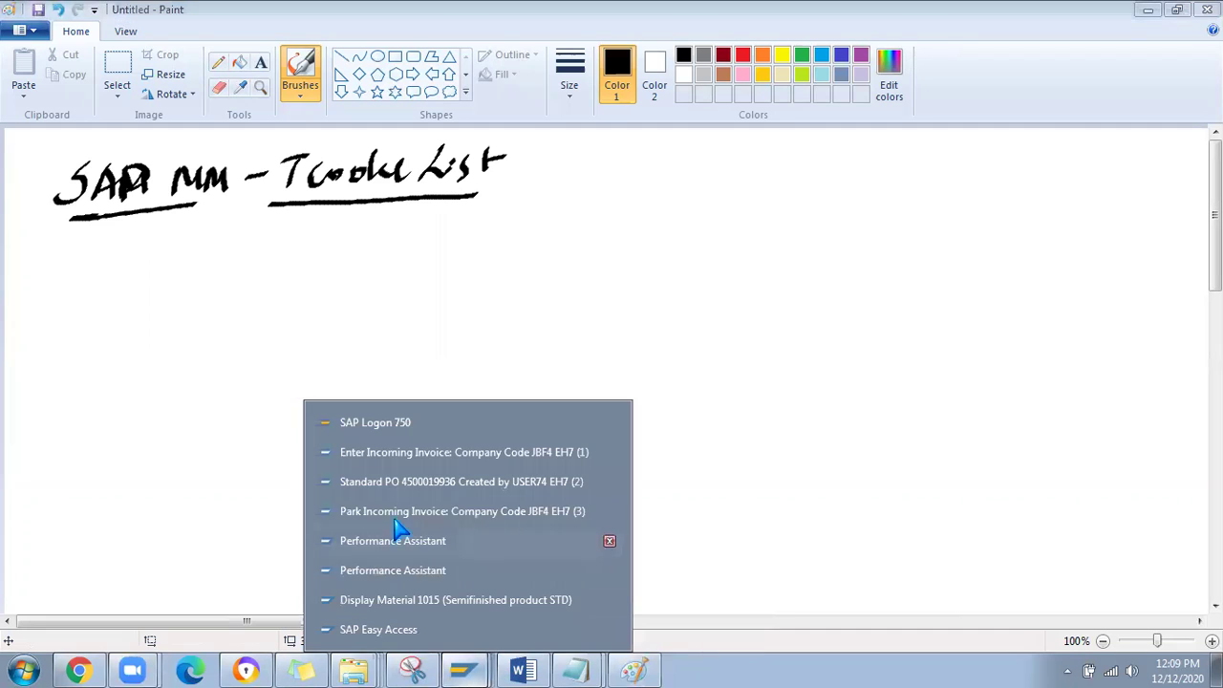
left_click(394, 630)
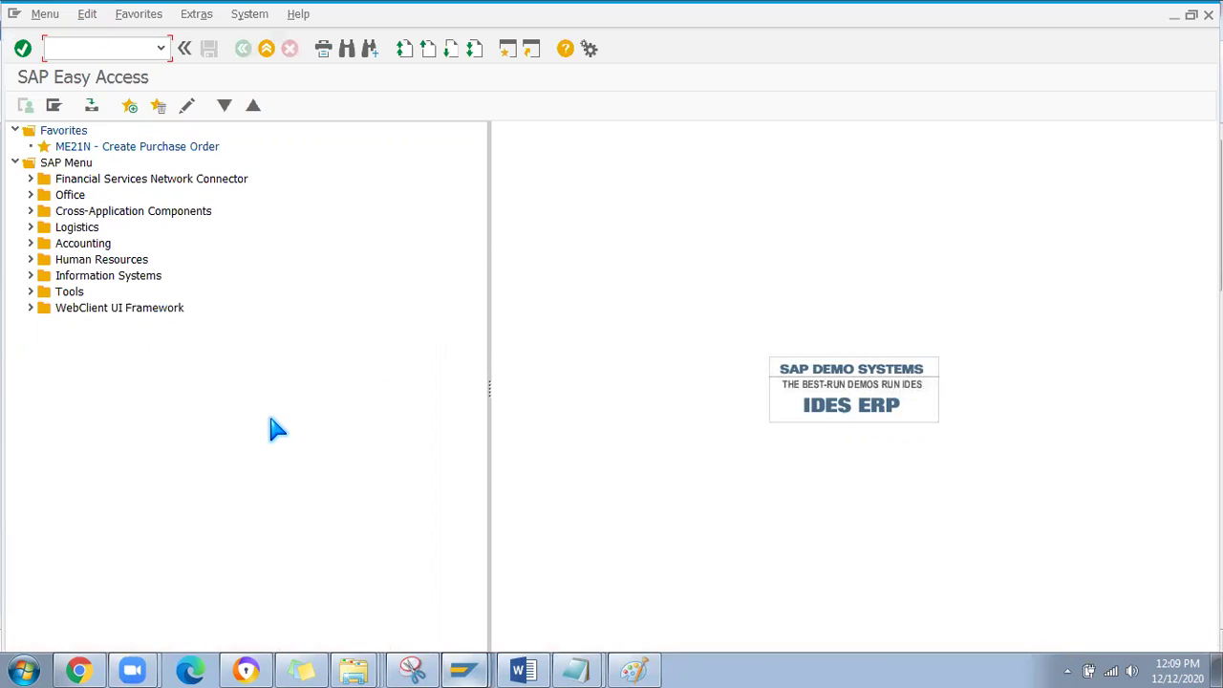
left_click(31, 227)
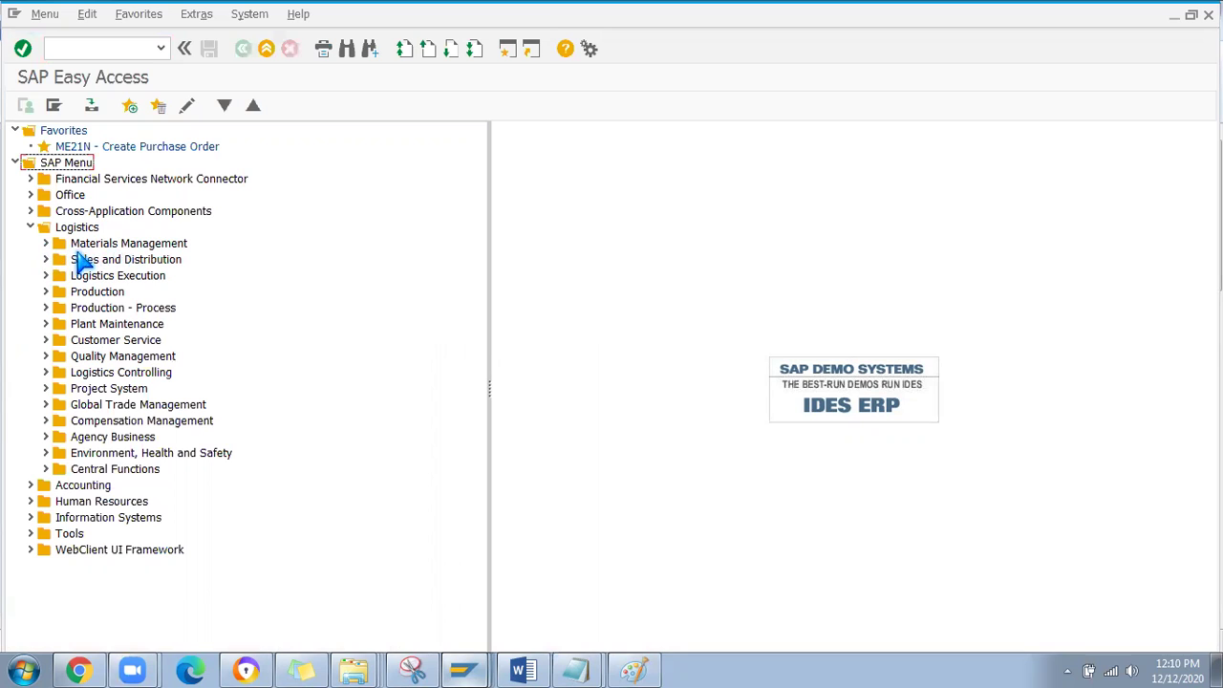
left_click(45, 243)
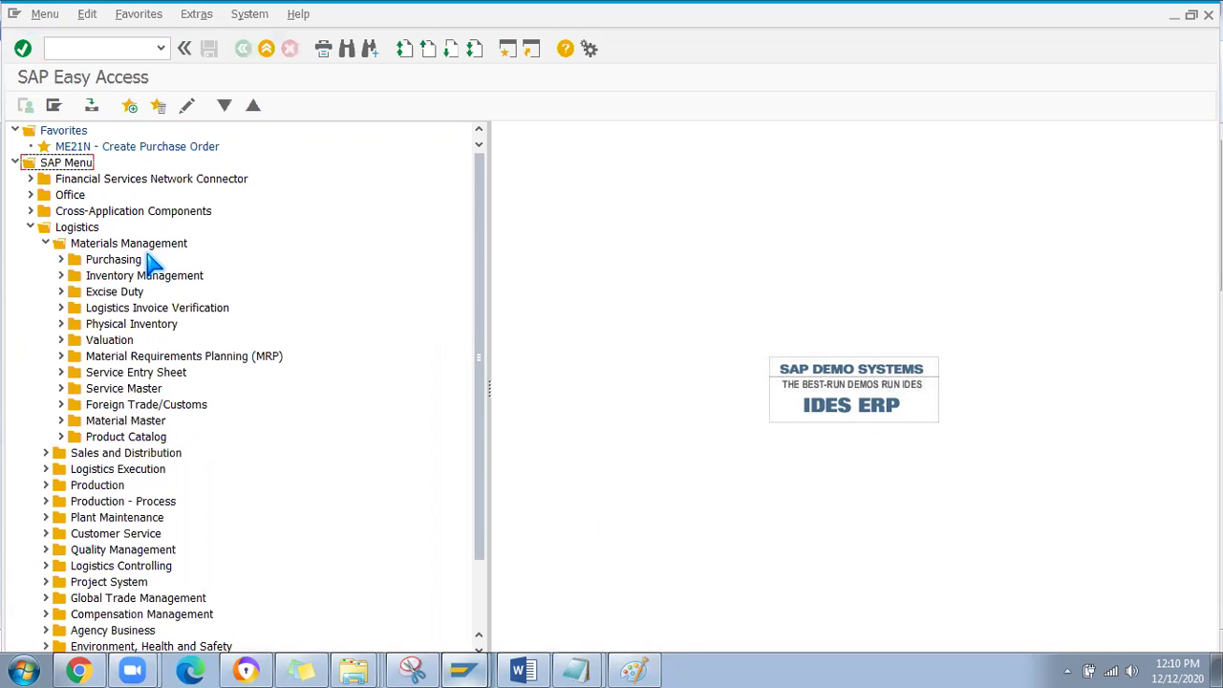
left_click(61, 420)
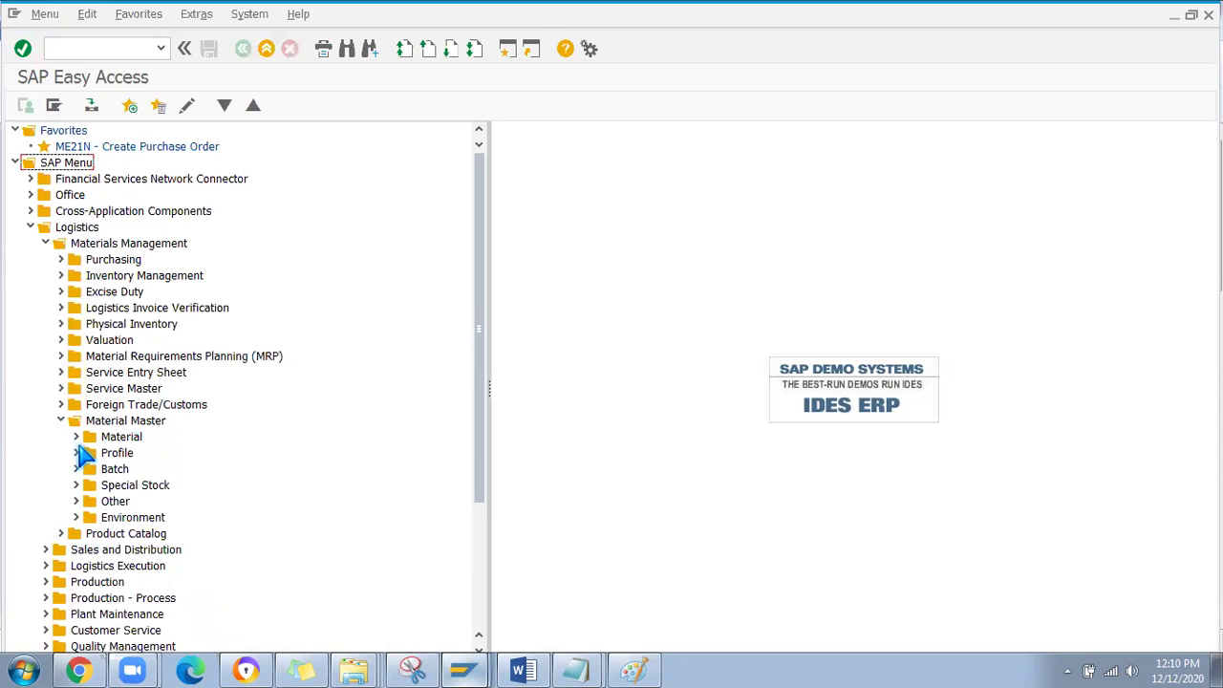
left_click(76, 436)
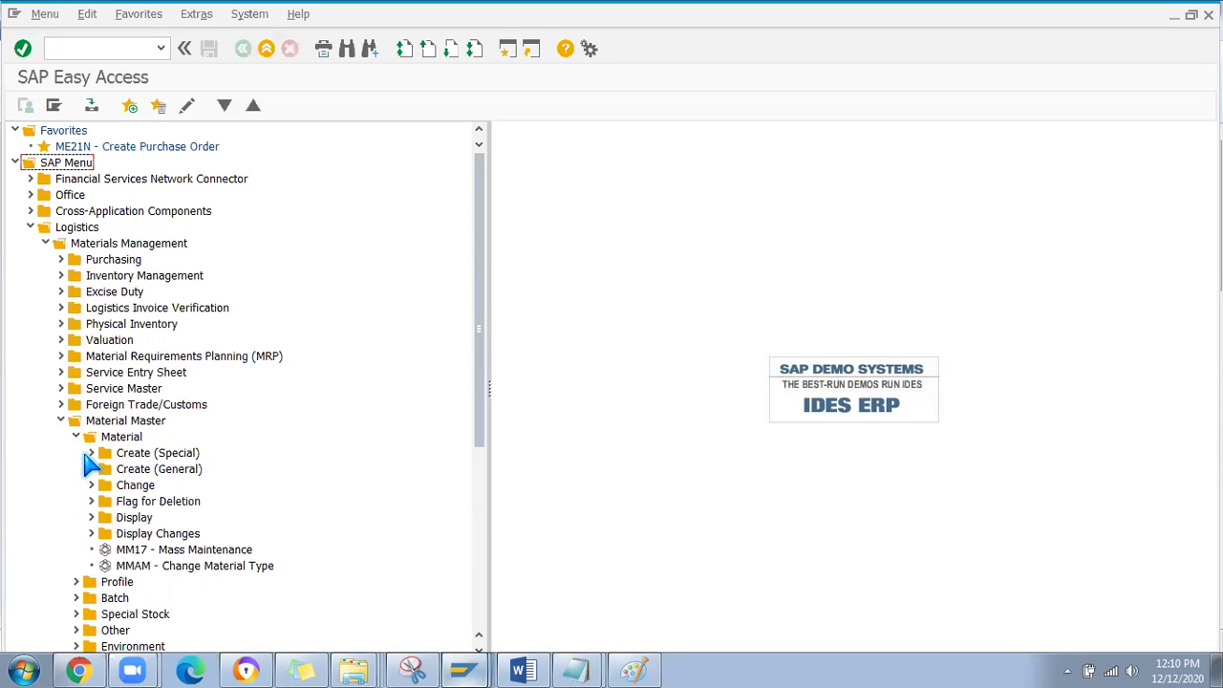
left_click(91, 469)
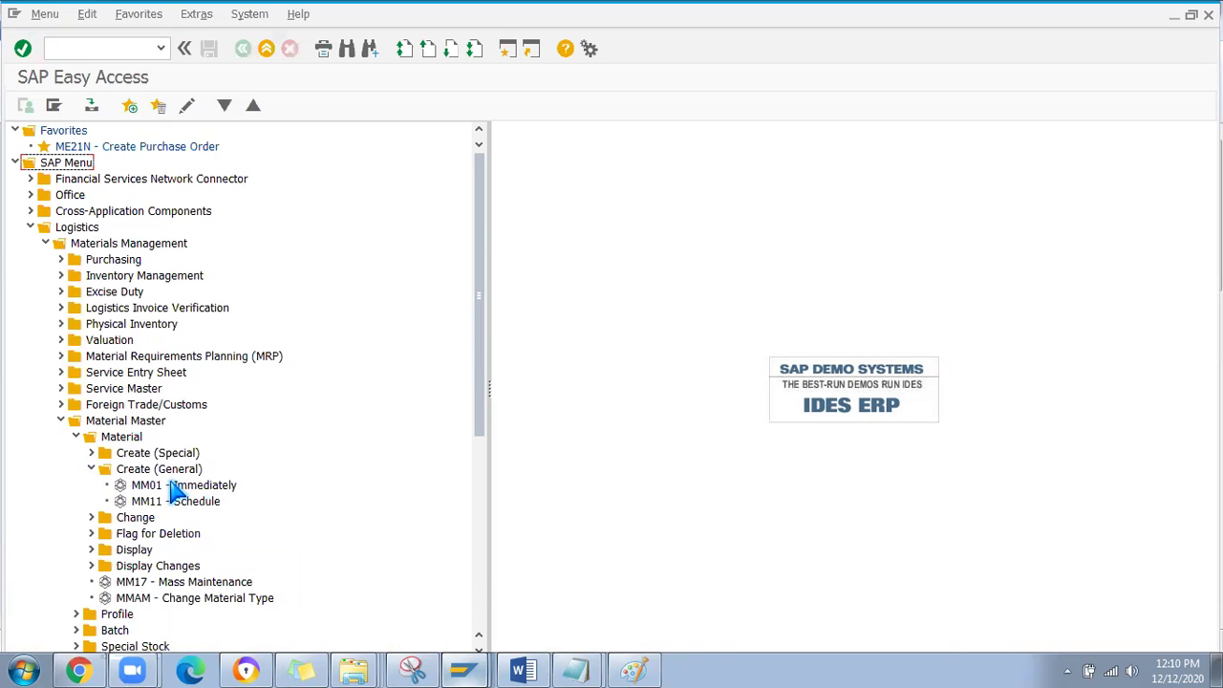
Highlight MM01 under Create (General), expand the material Change folder and highlight MM02.
scroll(172, 492, "down", 1)
left_click(172, 453)
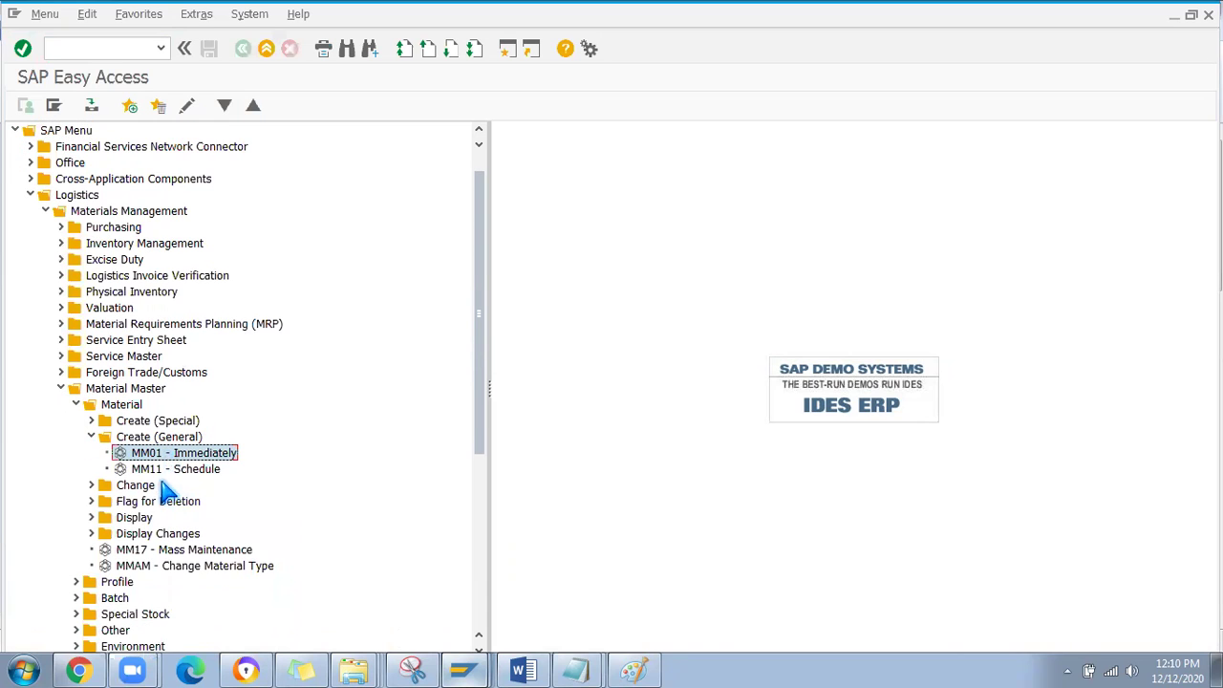
scroll(165, 490, "down", 1)
left_click(92, 436)
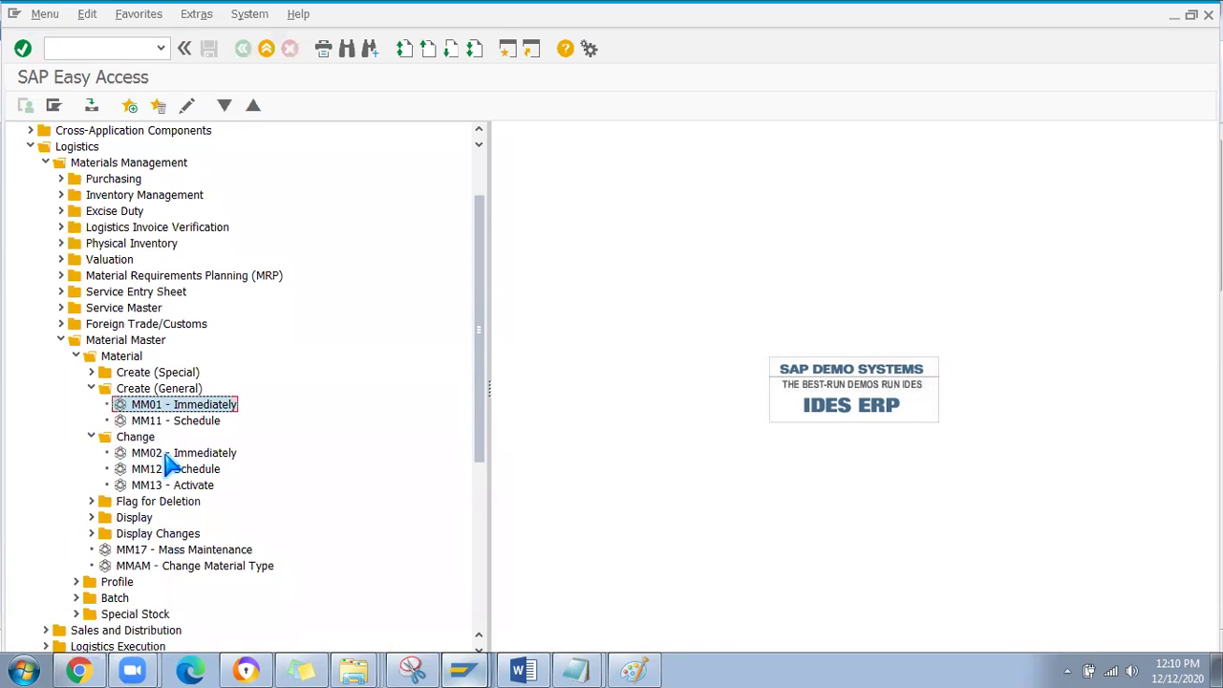
left_click(166, 455)
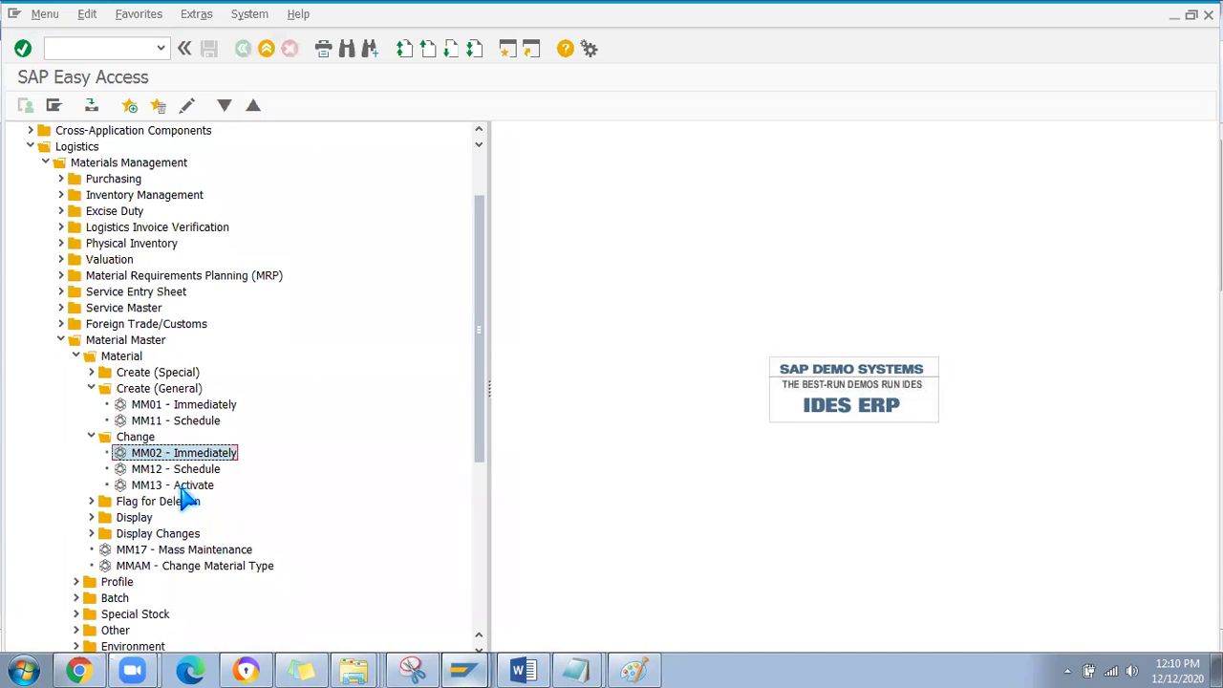
Expand the material Flag for Deletion and Display folders, highlighting the MM03 and MM06 transactions.
scroll(190, 499, "down", 1)
left_click(90, 486)
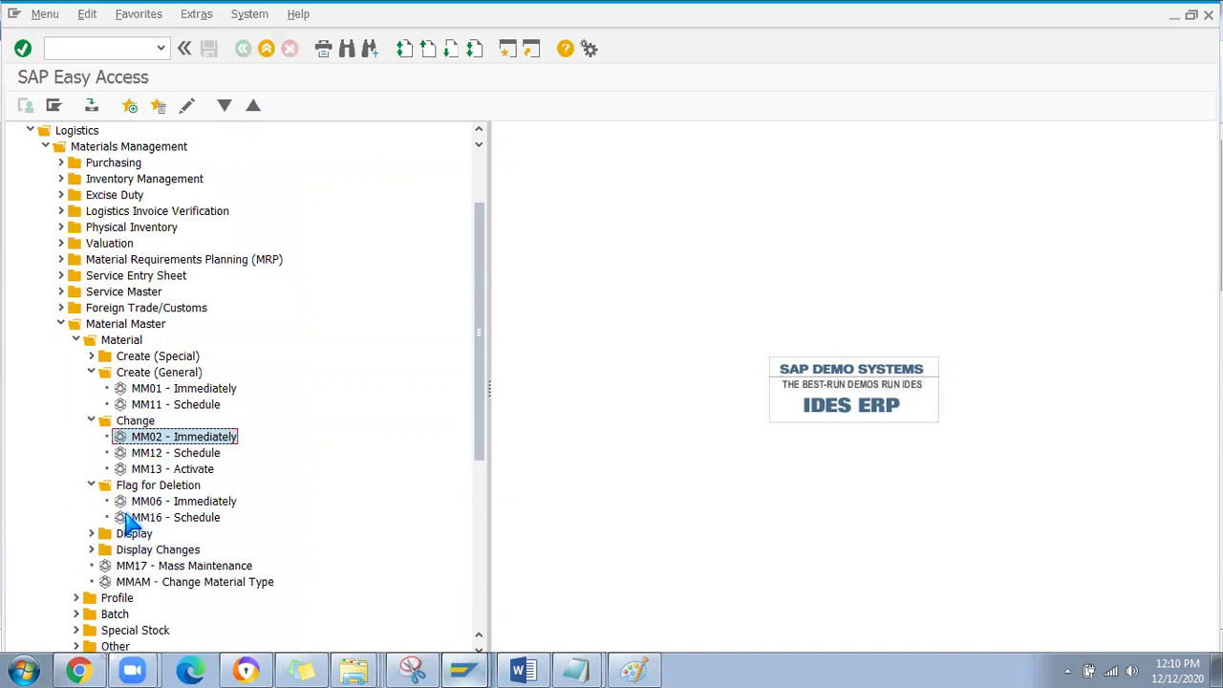
left_click(93, 534)
scroll(168, 517, "down", 1)
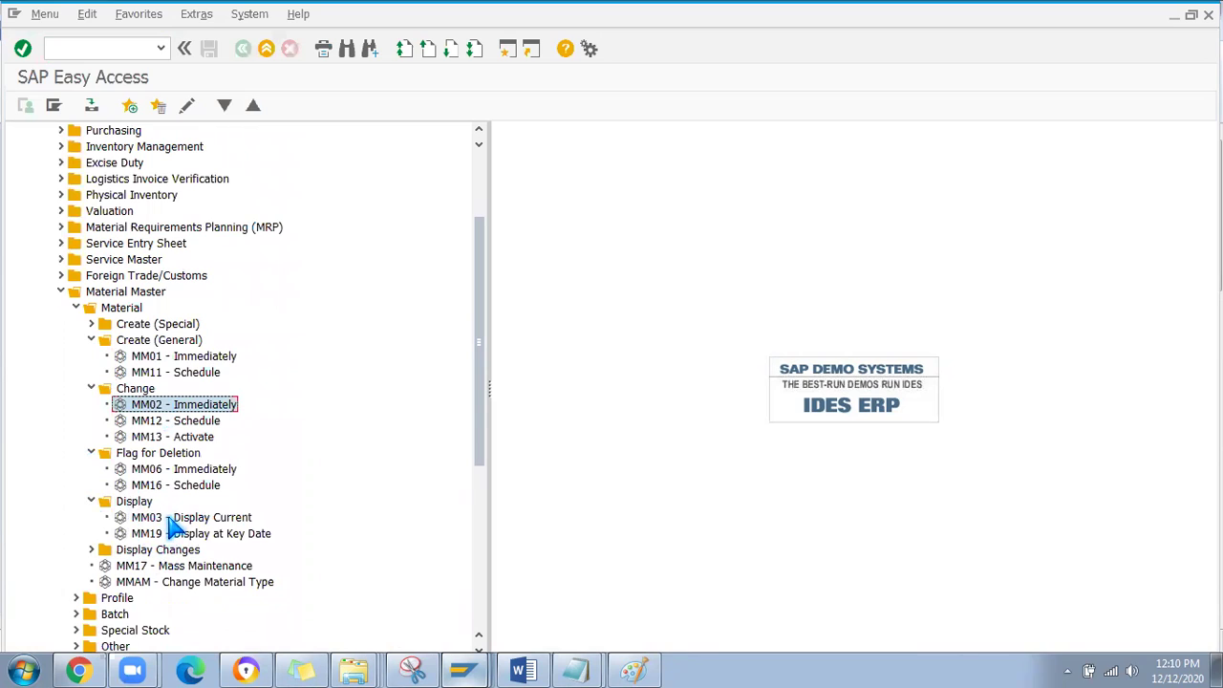
left_click(173, 522)
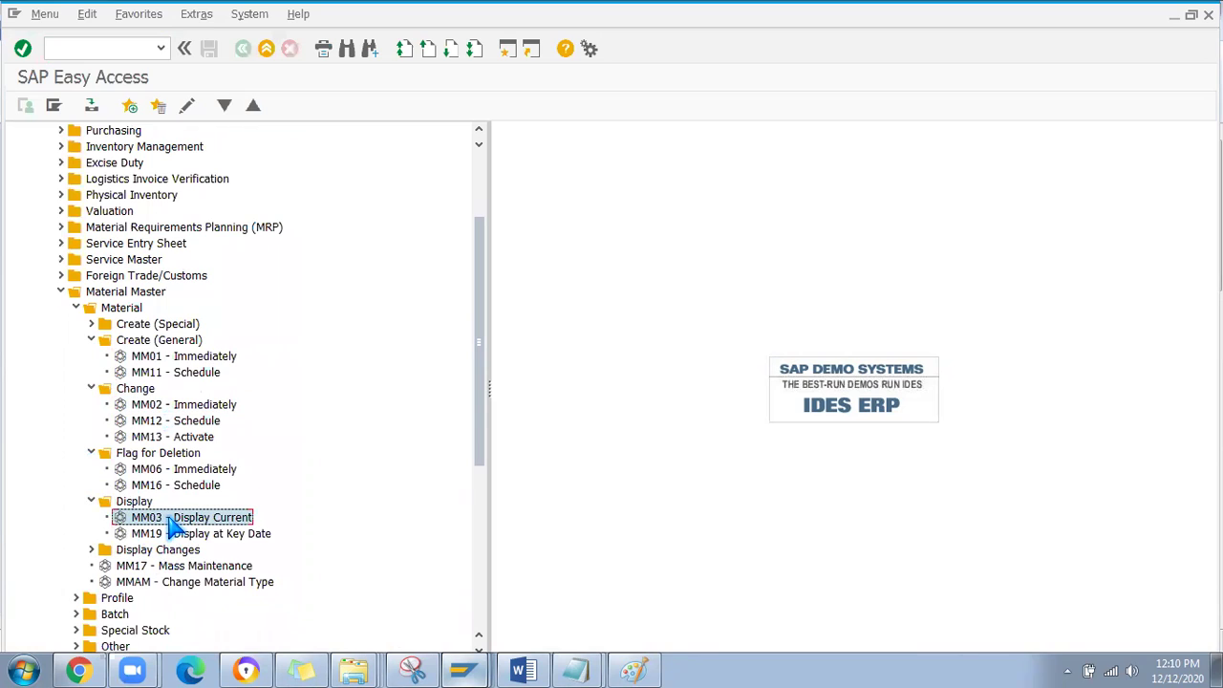
left_click(165, 469)
scroll(170, 497, "down", 3)
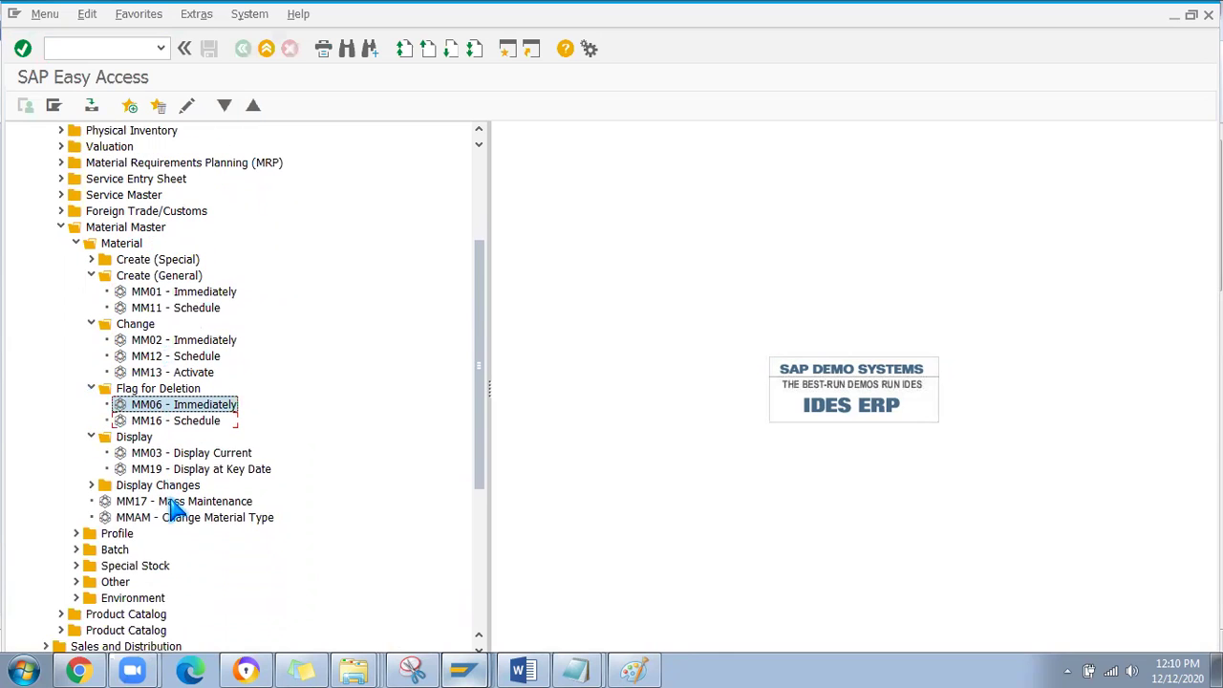
Highlight the MM17 - Mass Maintenance and MMAM - Change Material Type transactions in the Material folder.
scroll(172, 512, "down", 1)
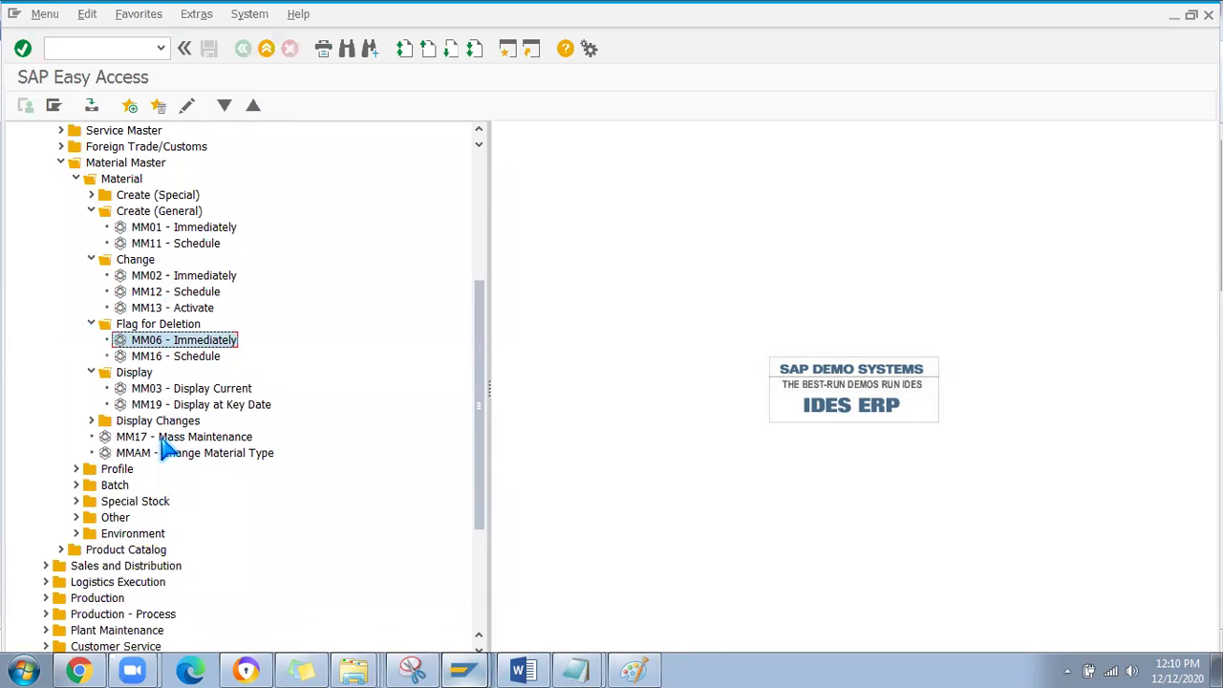
left_click(164, 439)
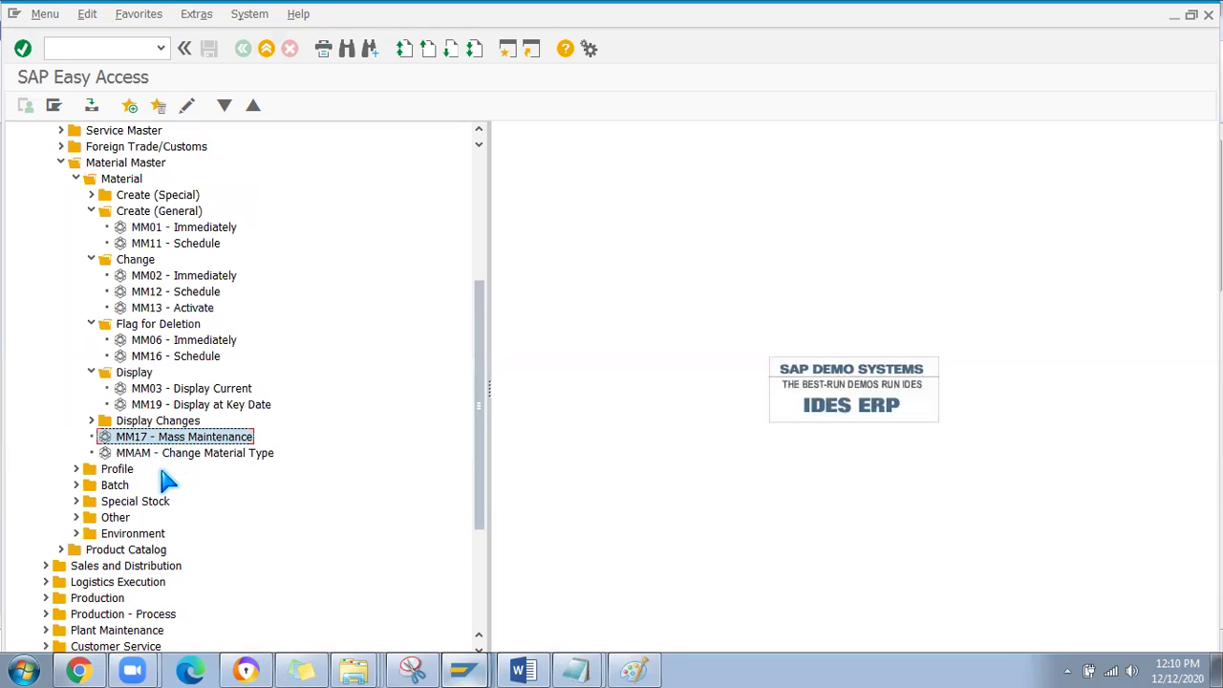
left_click(167, 454)
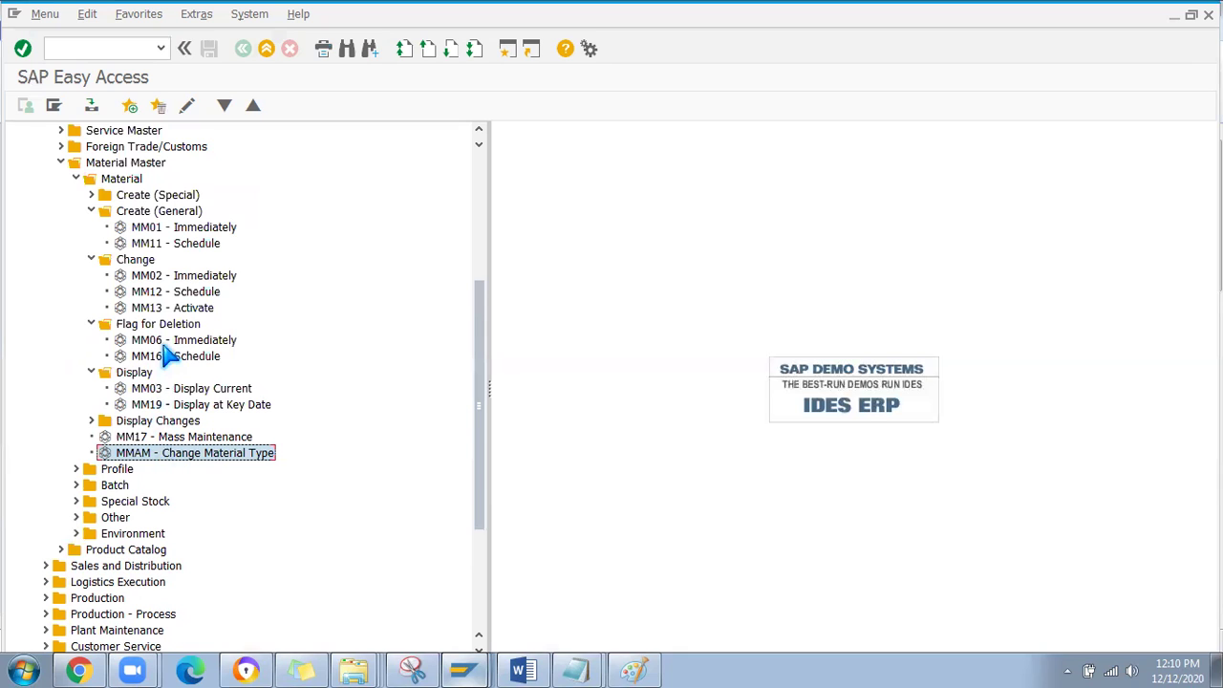
Collapse Material Master and expand Purchasing > Master Data > Vendor > Central under Materials Management.
scroll(169, 347, "up", 3)
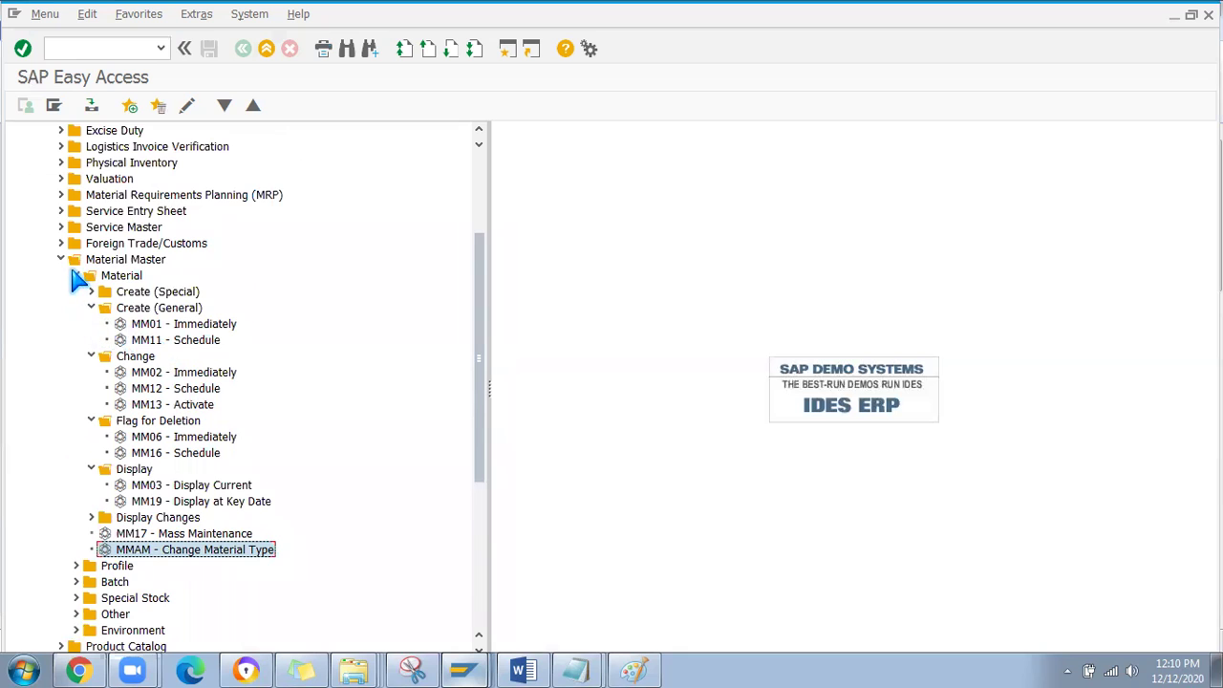
left_click(75, 275)
left_click(60, 258)
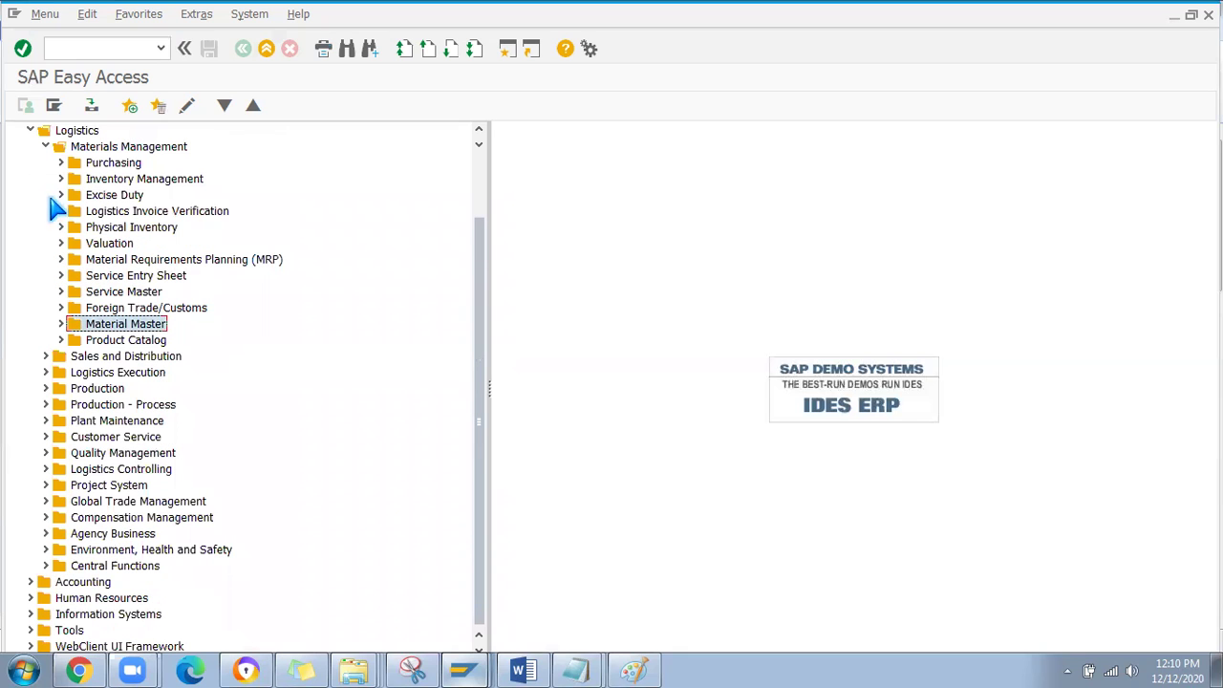
scroll(67, 239, "up", 1)
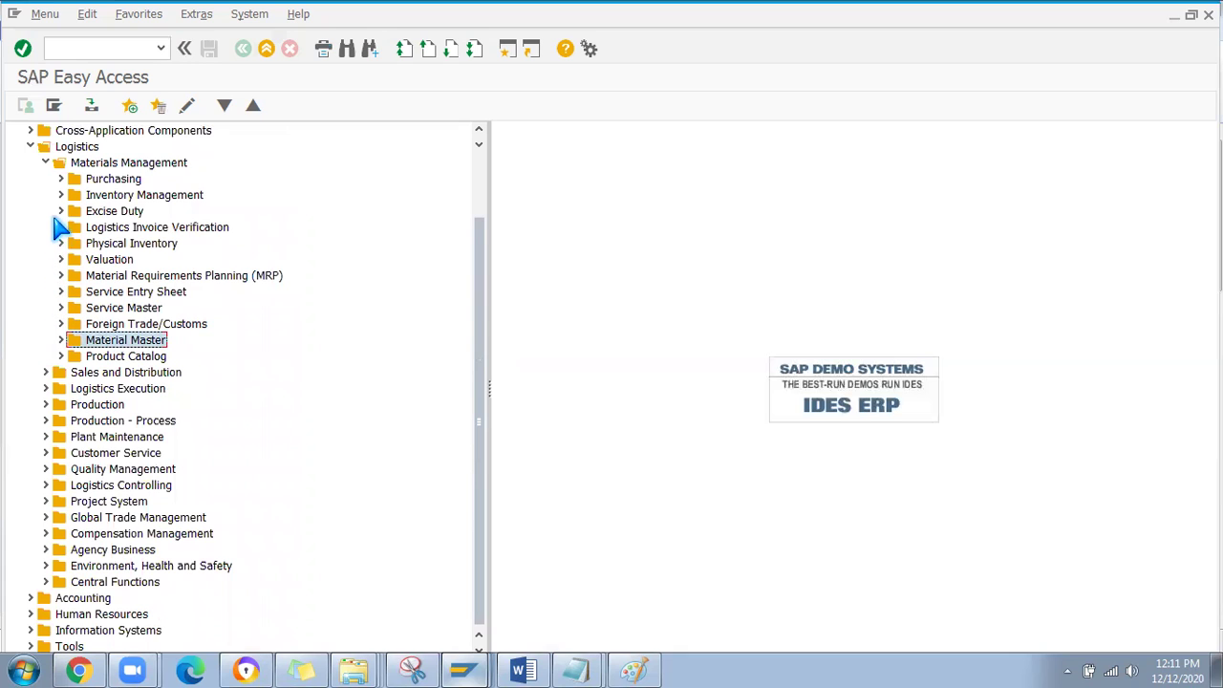
left_click(60, 179)
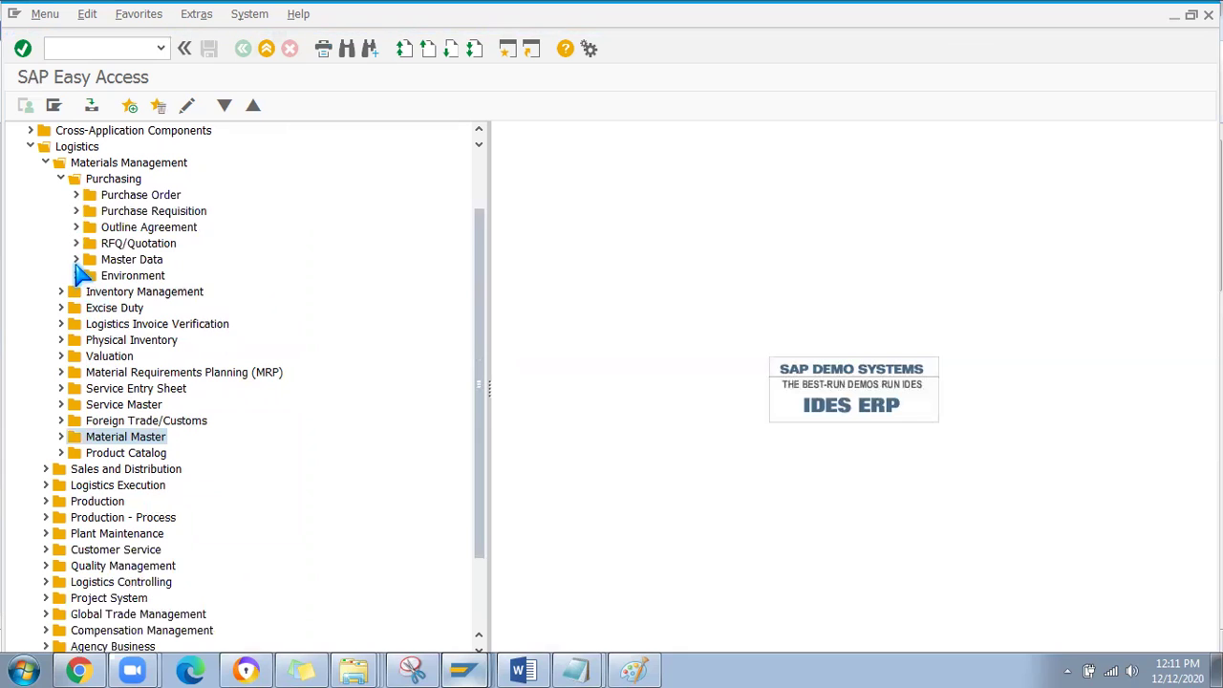
left_click(77, 260)
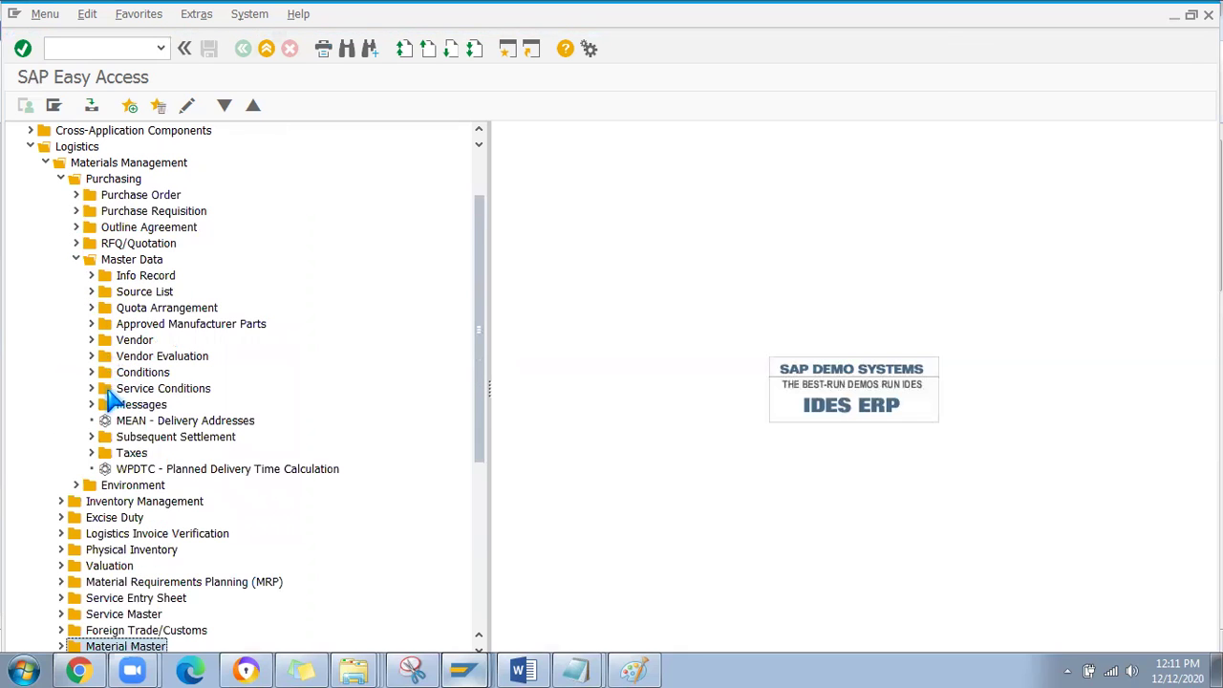
left_click(91, 341)
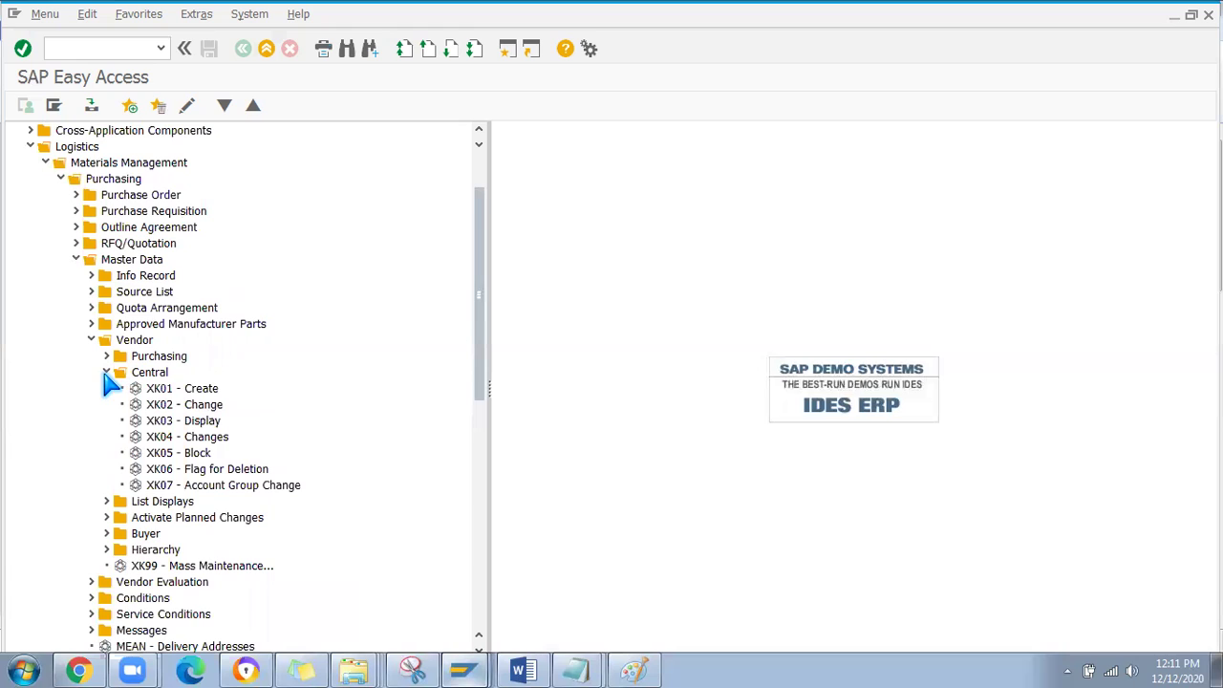
Go through the central vendor transactions XK01, XK02, XK03, XK05, XK06 and XK07, highlighting each one.
left_click(179, 390)
left_click(177, 405)
left_click(180, 422)
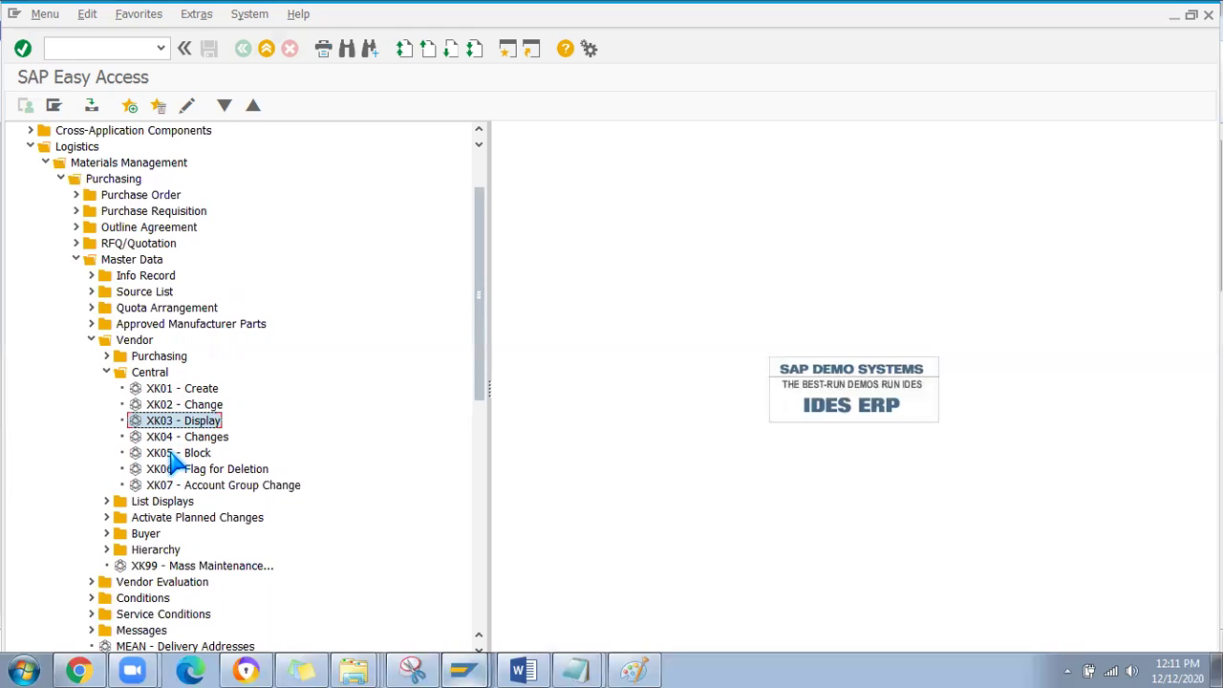
left_click(173, 455)
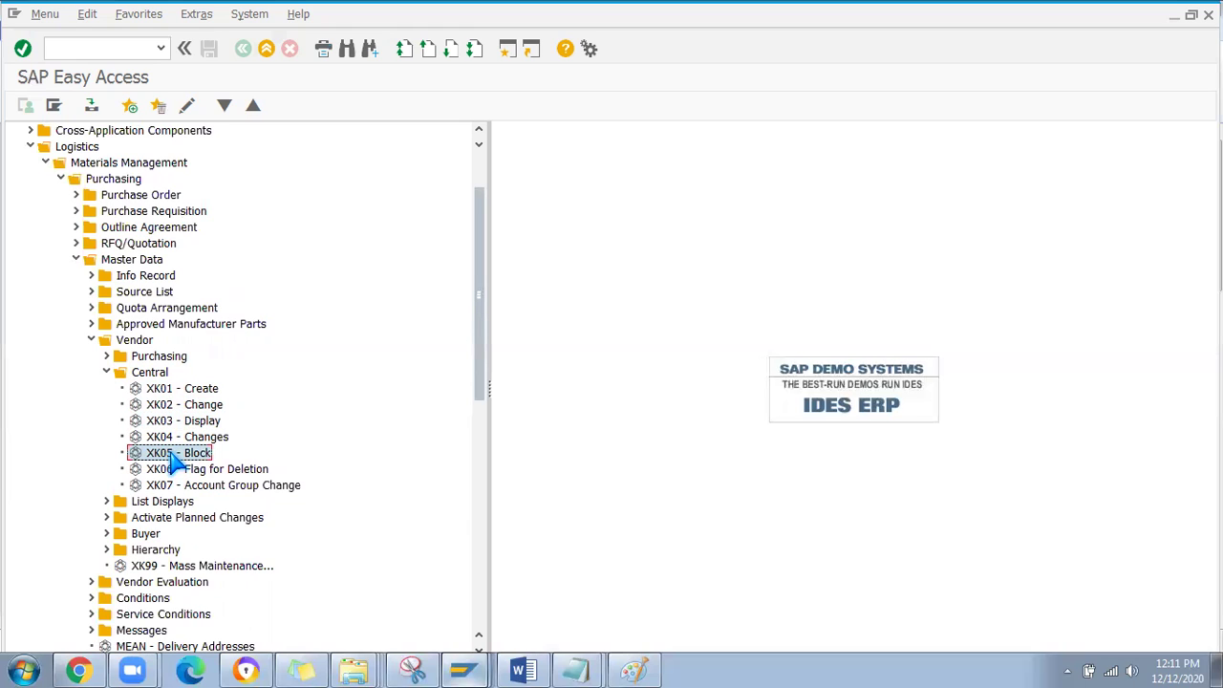
left_click(176, 474)
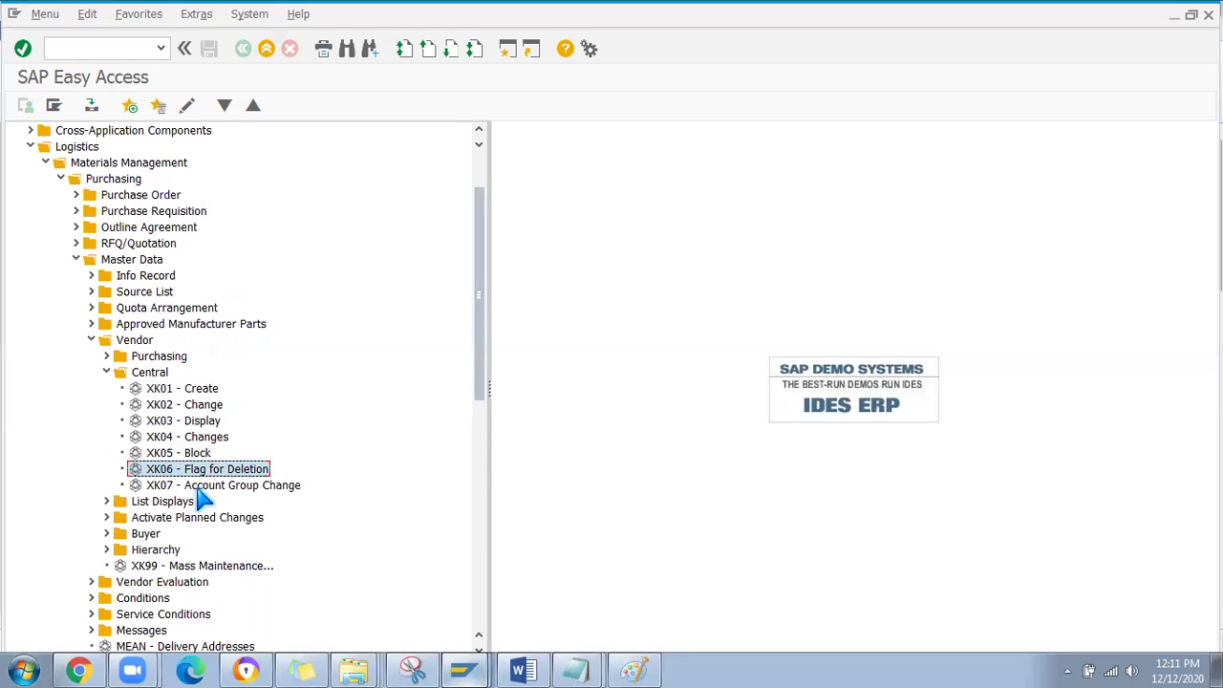
left_click(190, 487)
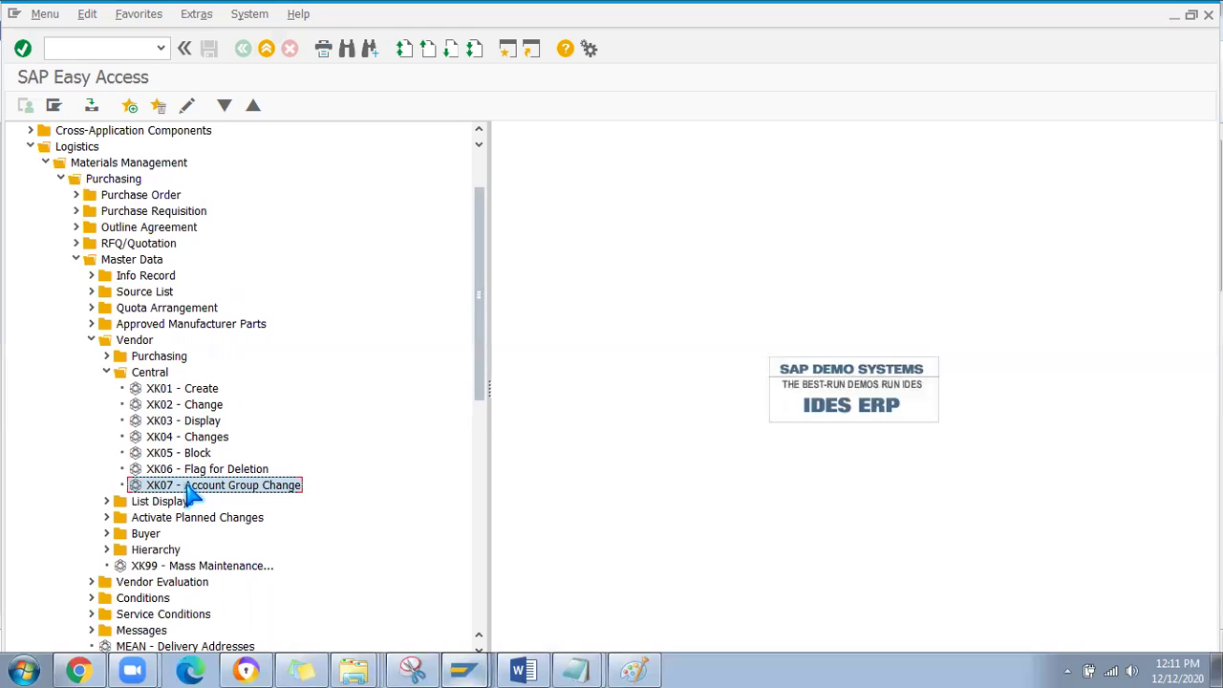
Expand the vendor List Displays folder and highlight MKVZ - Purchasing List.
left_click(107, 502)
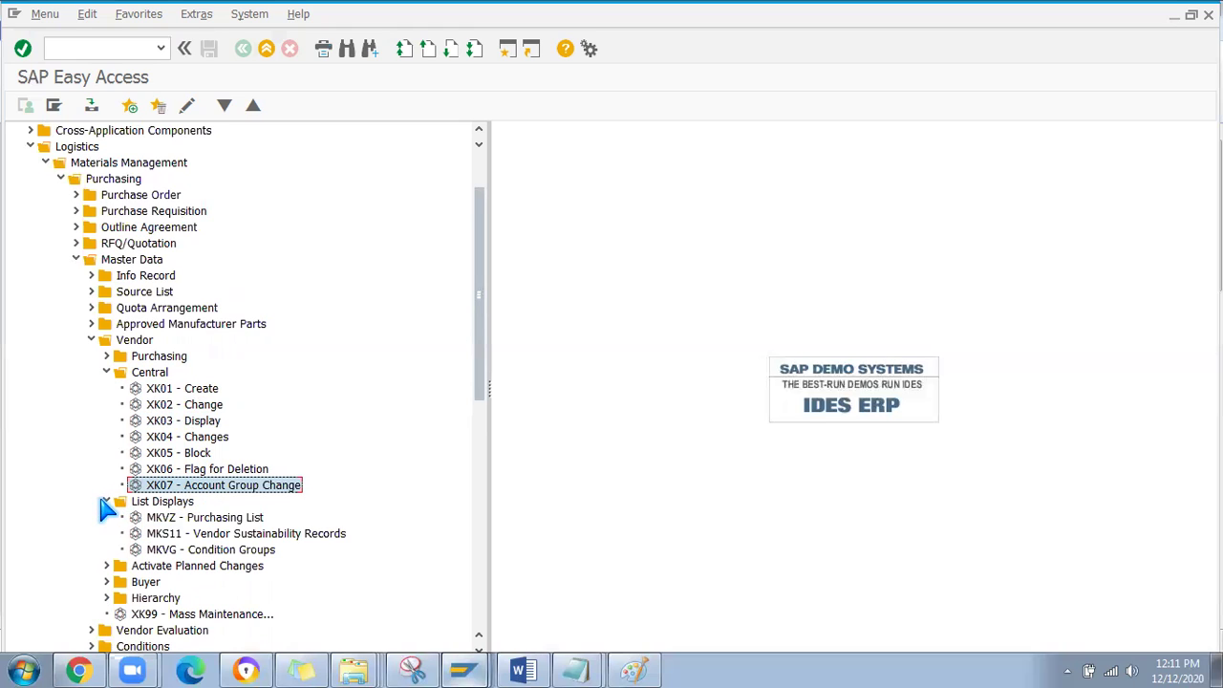
left_click(176, 519)
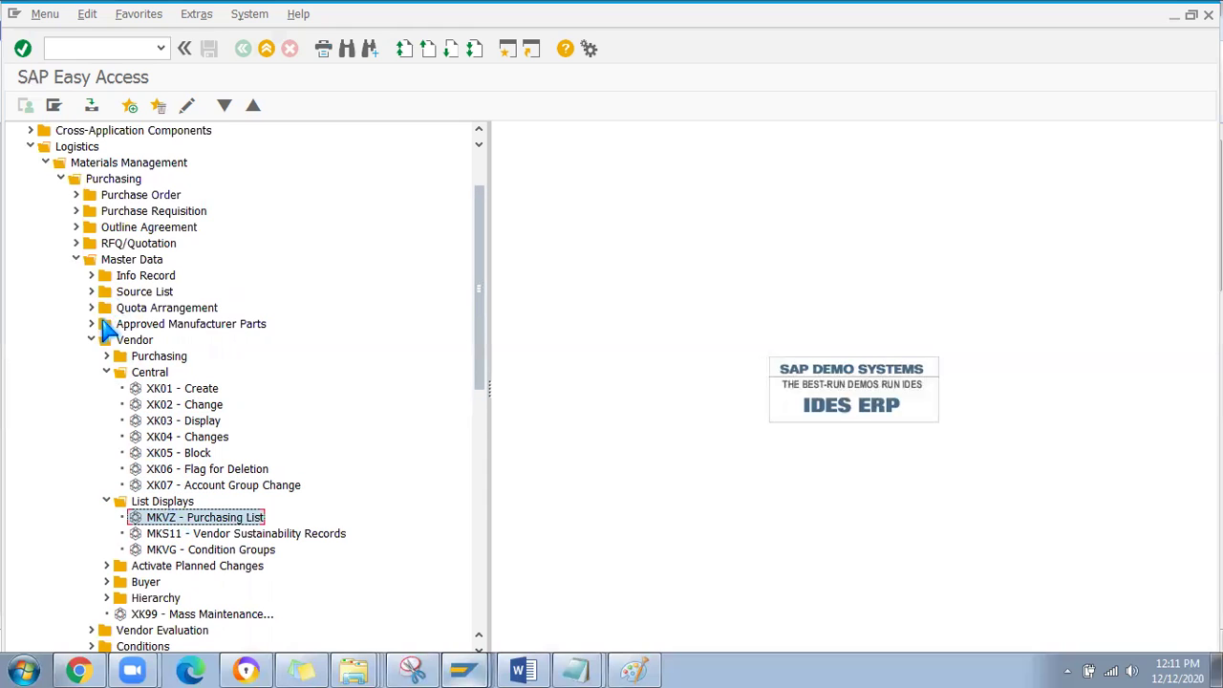
Collapse Central, expand the vendor Purchasing folder, and highlight transactions MK01, MK02, MK12, MK03, MK05 and MK06 one by one.
left_click(106, 372)
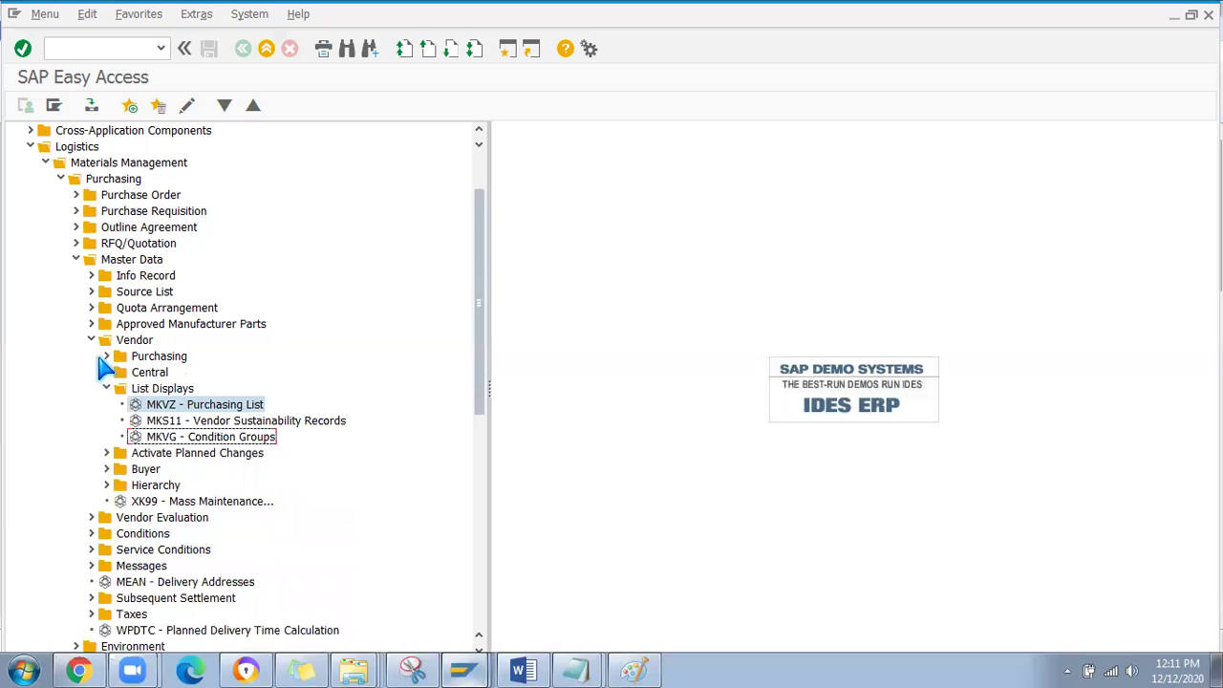
left_click(106, 356)
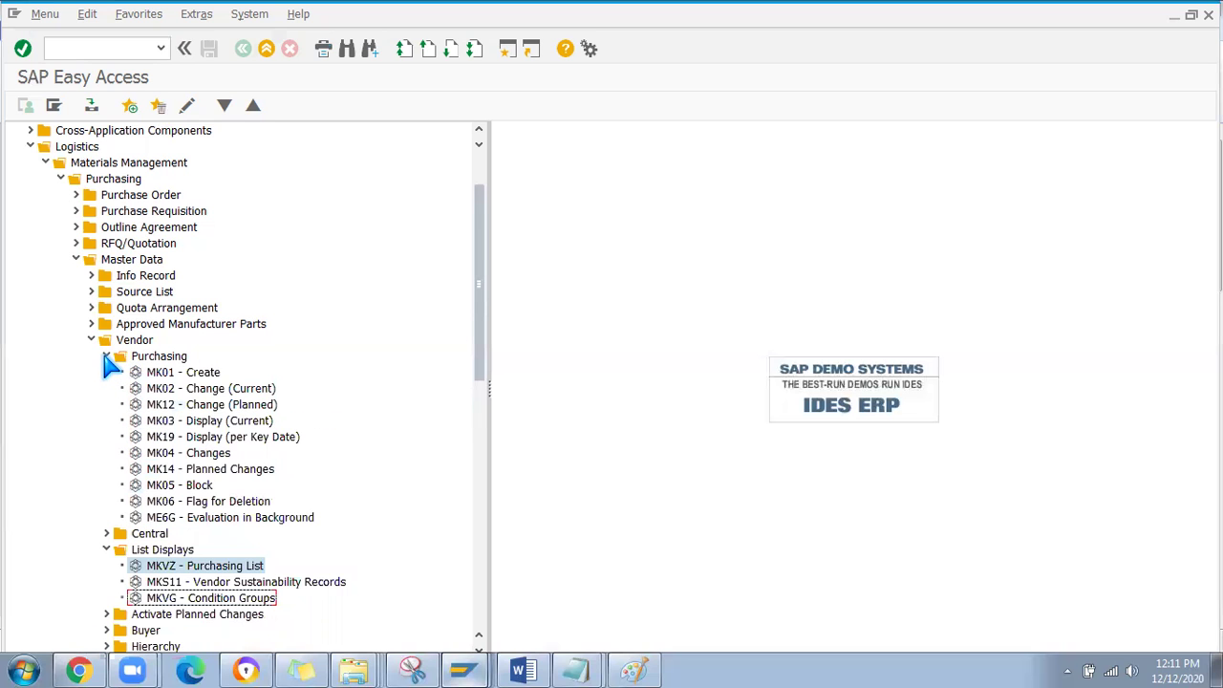
left_click(174, 373)
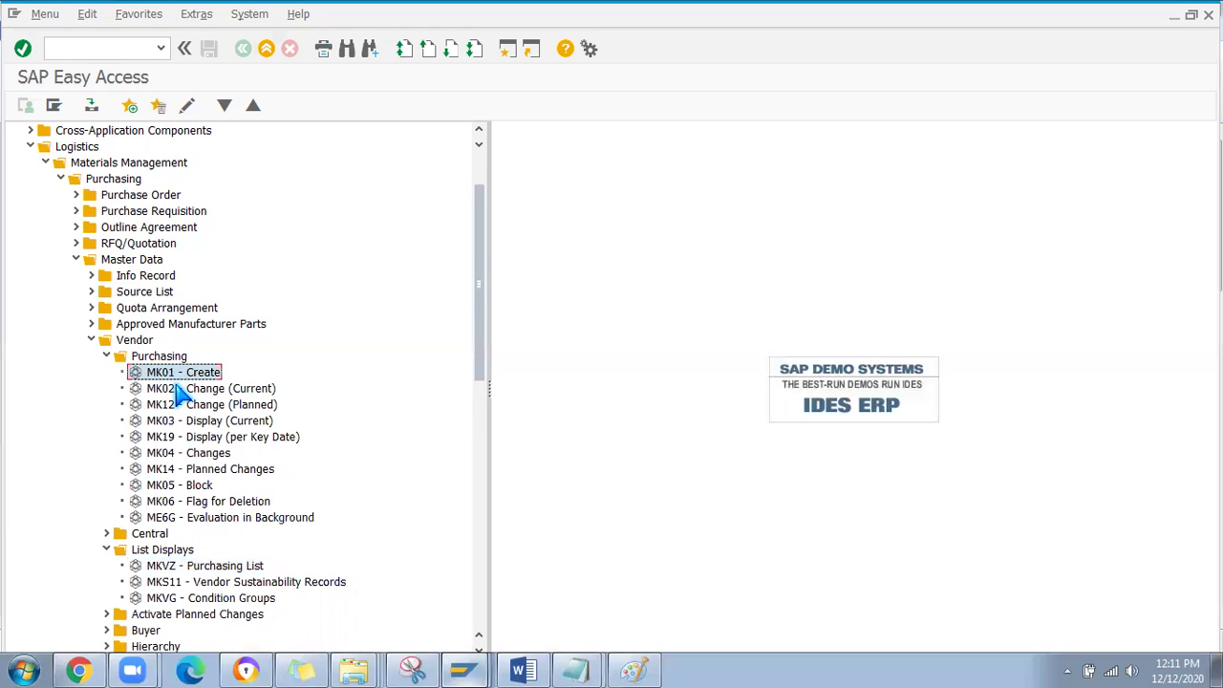
left_click(177, 389)
left_click(179, 405)
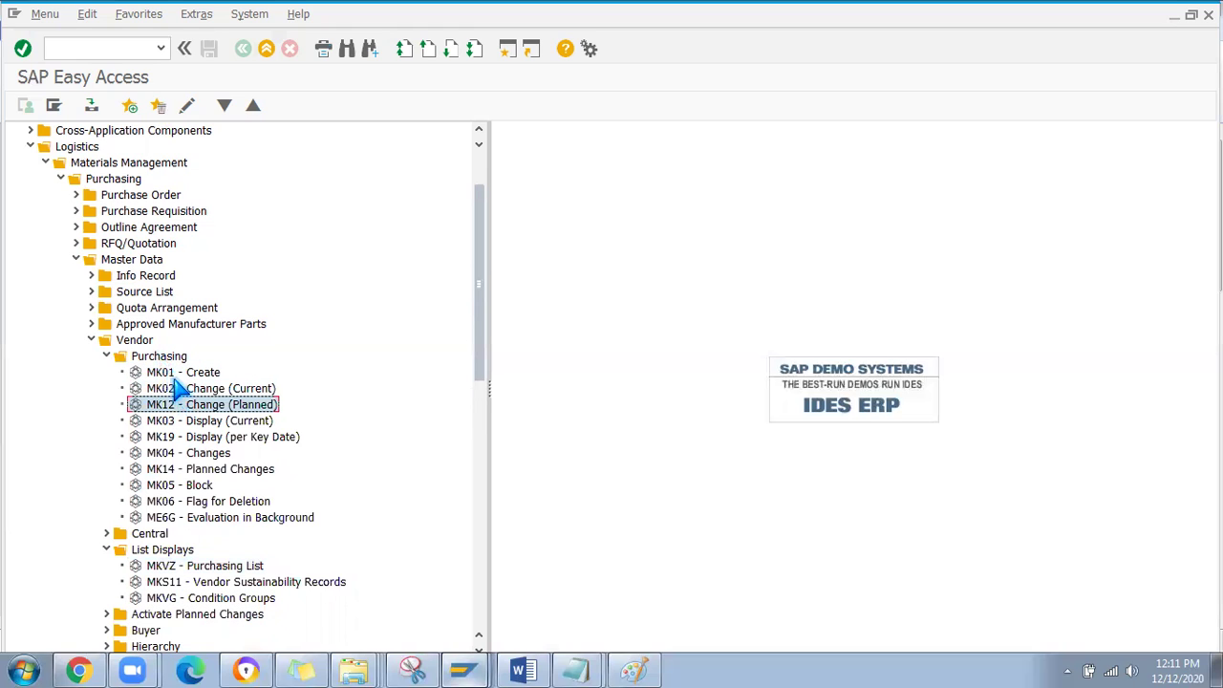
left_click(183, 421)
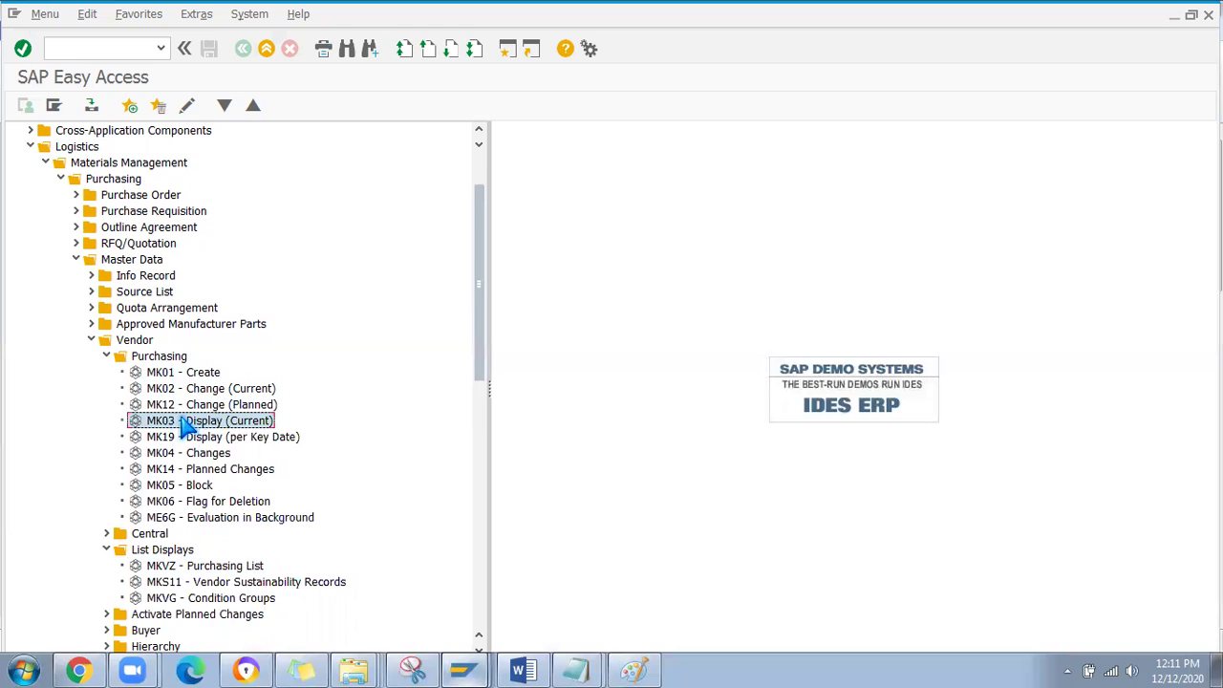
left_click(187, 486)
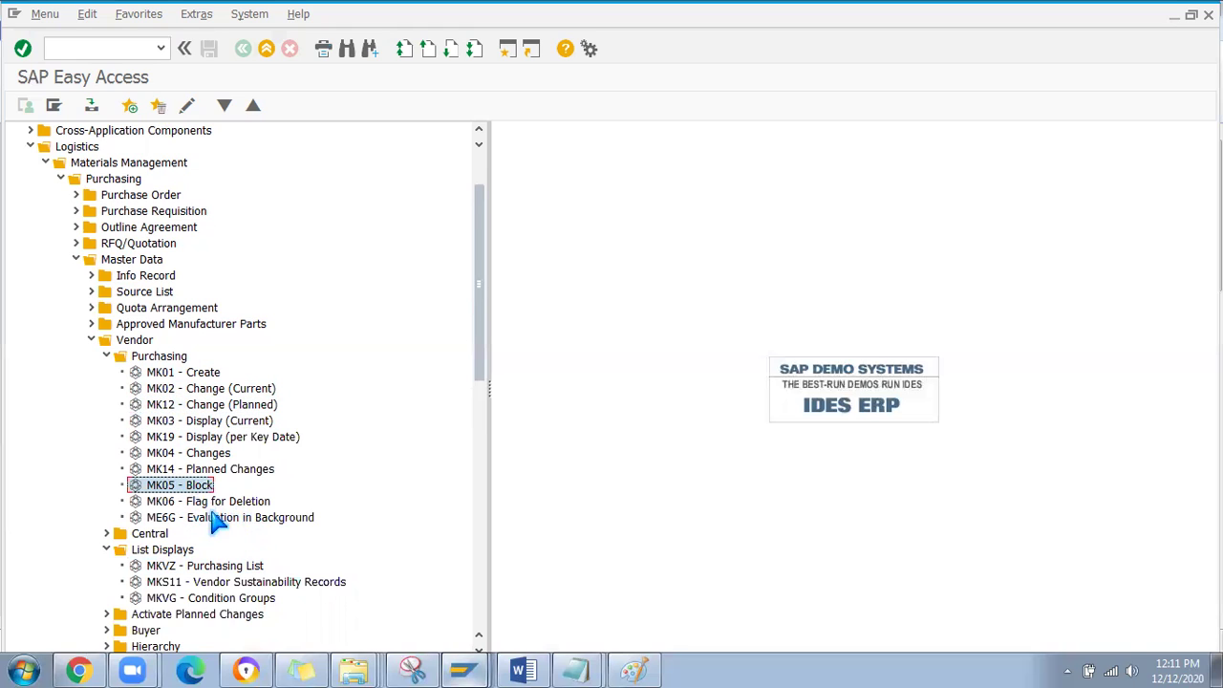
left_click(207, 503)
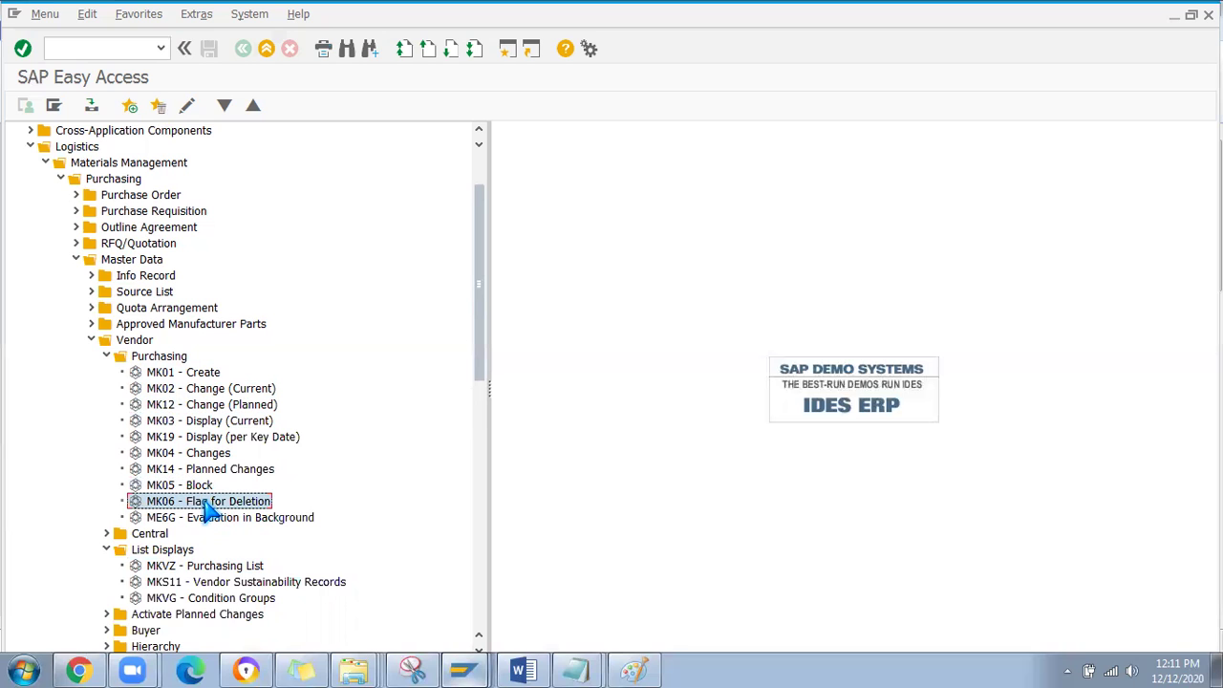
Collapse the vendor Purchasing subfolder and the whole Vendor folder under Master Data.
left_click(106, 534)
left_click(106, 533)
left_click(106, 355)
left_click(89, 340)
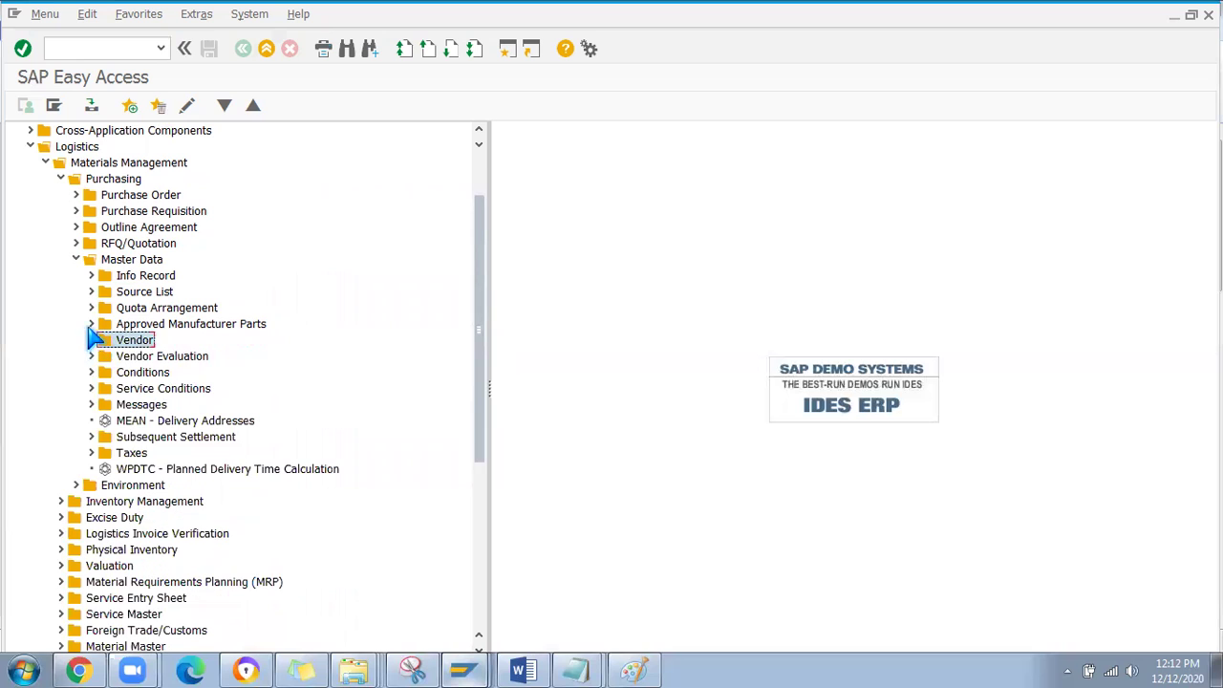
Expand Info Record under Master Data and highlight ME11 - Create and ME15 - Flag for Deletion.
left_click(88, 276)
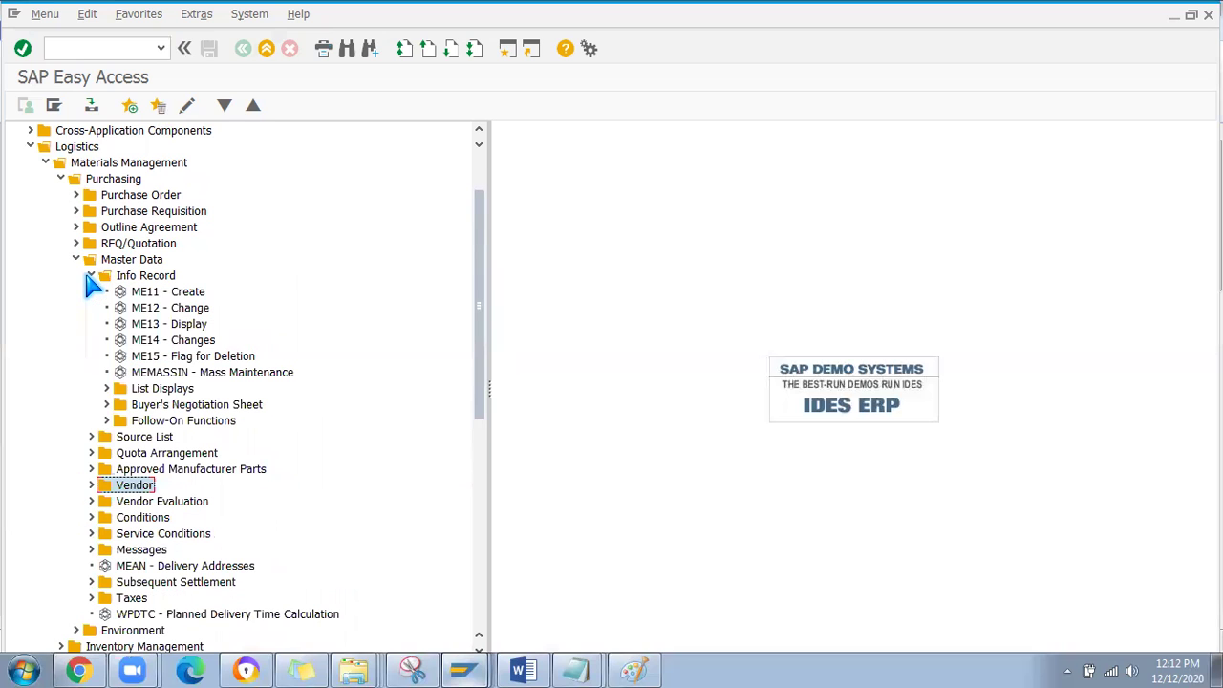
left_click(157, 291)
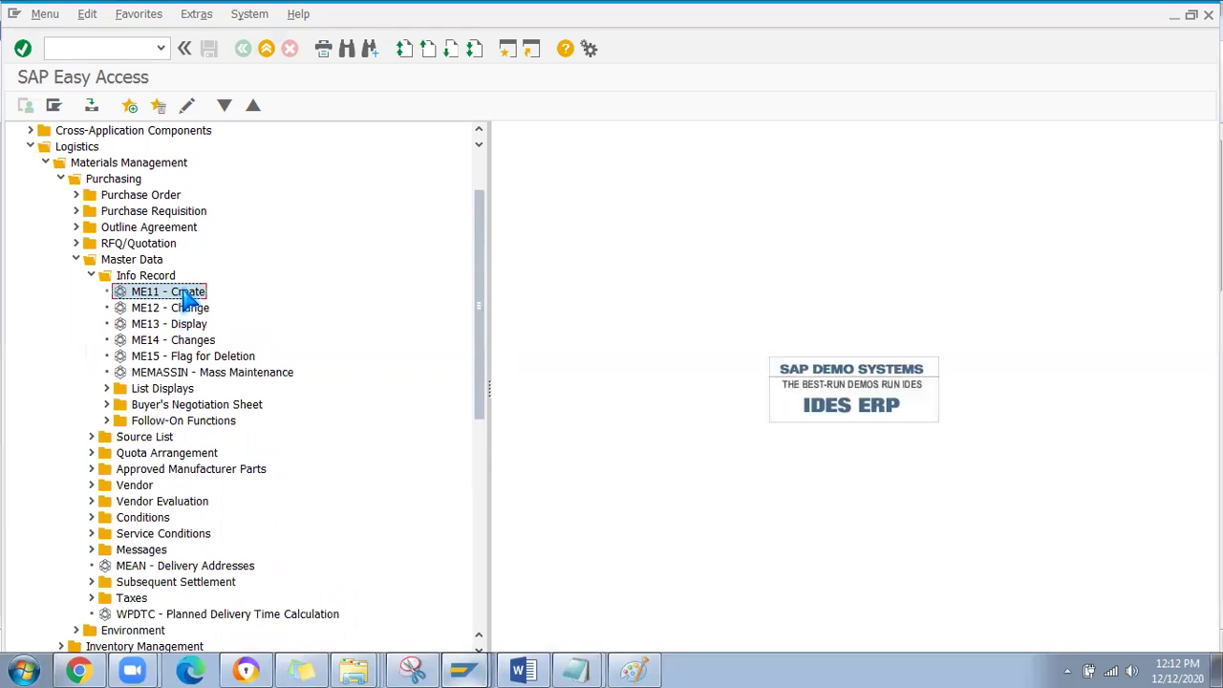
left_click(201, 357)
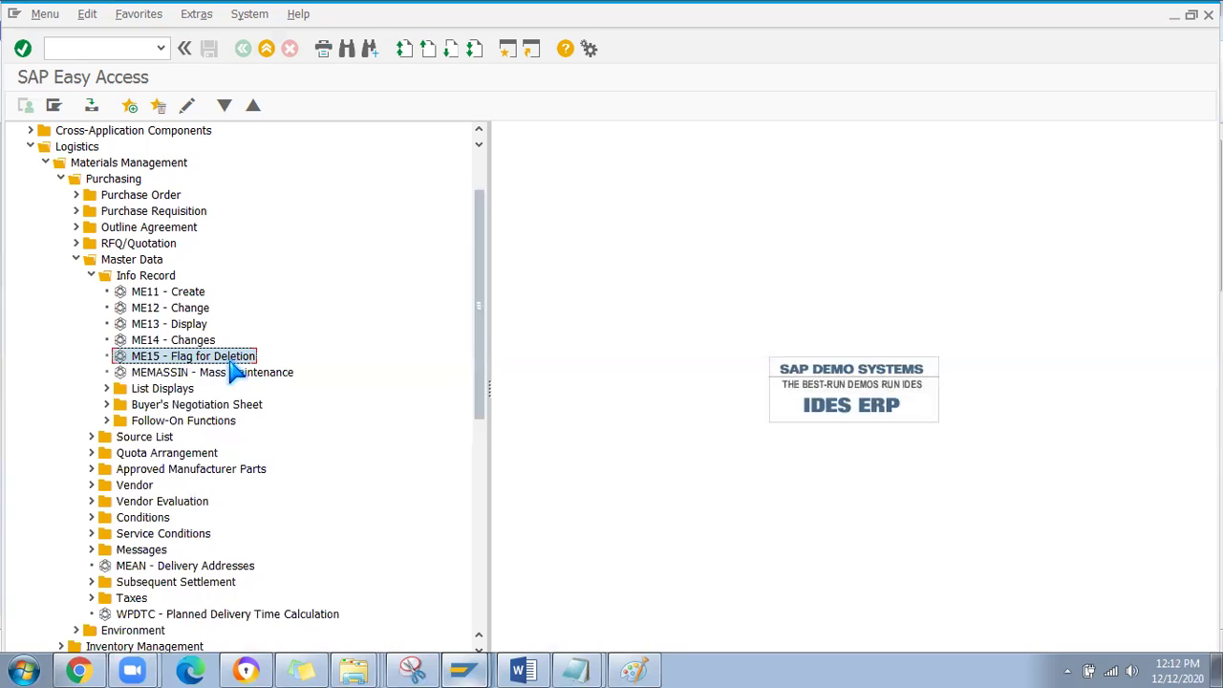
Go through the info record List Displays, highlighting ME1L - By Vendor, ME1M - By Material and ME1W - By Material Group, and collapse the folder.
left_click(107, 388)
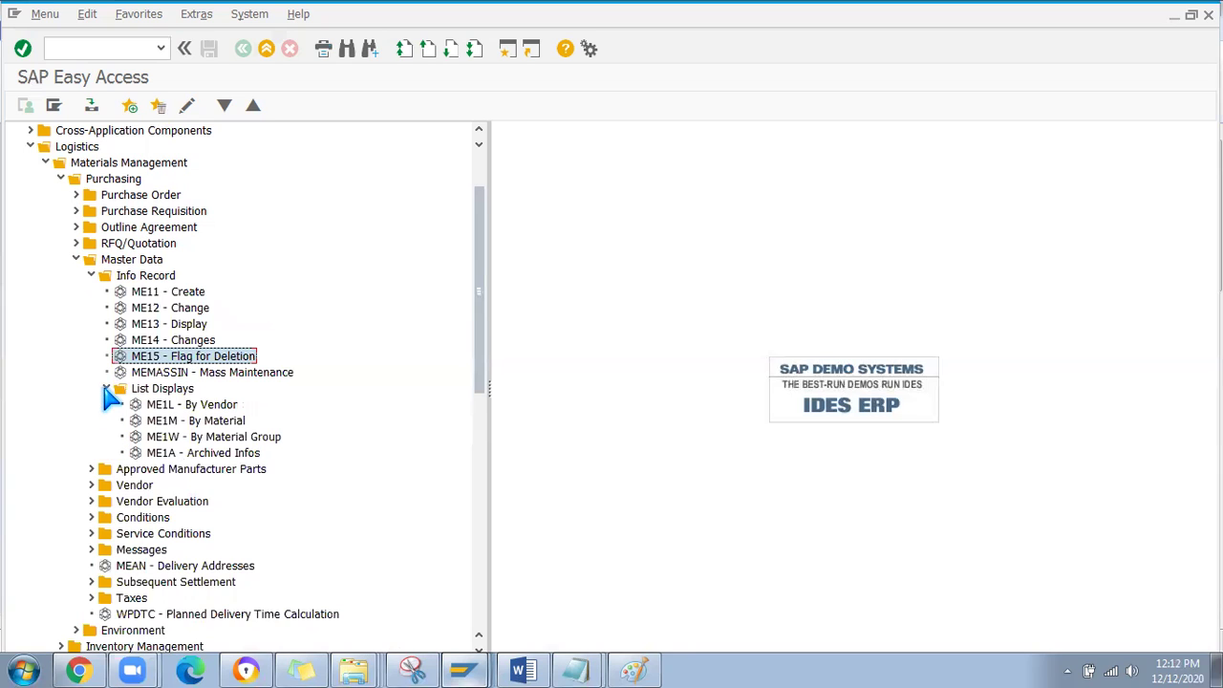
left_click(189, 405)
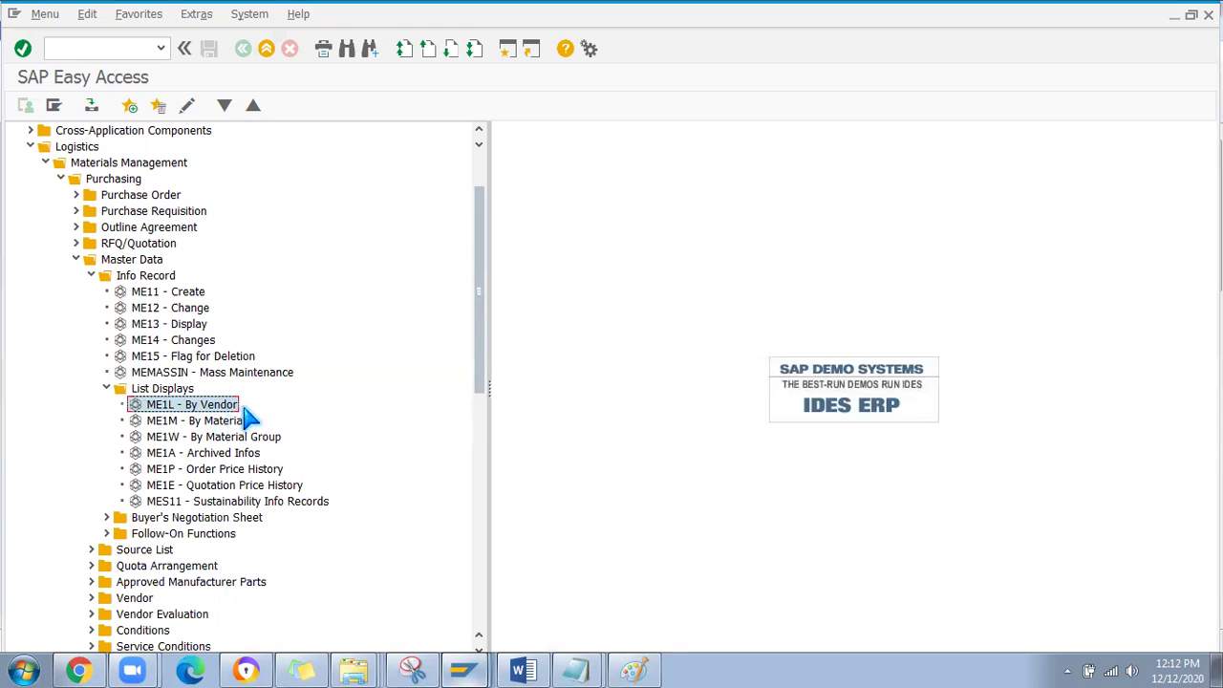
left_click(219, 421)
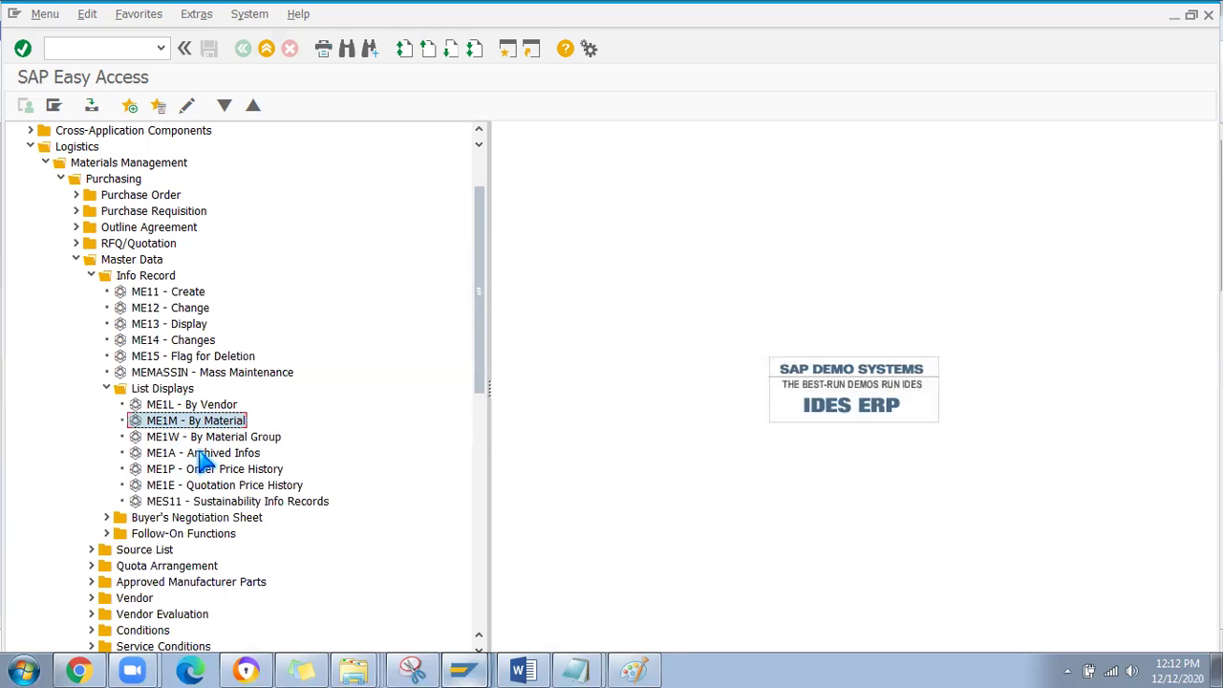
left_click(200, 439)
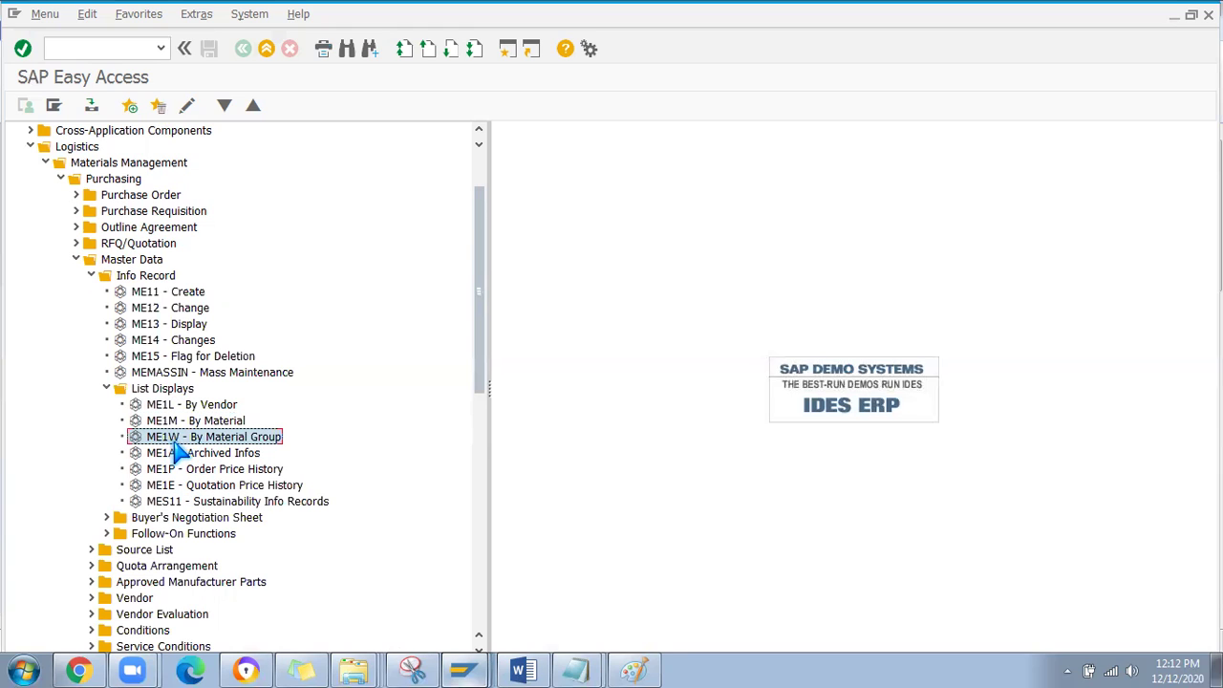
left_click(107, 388)
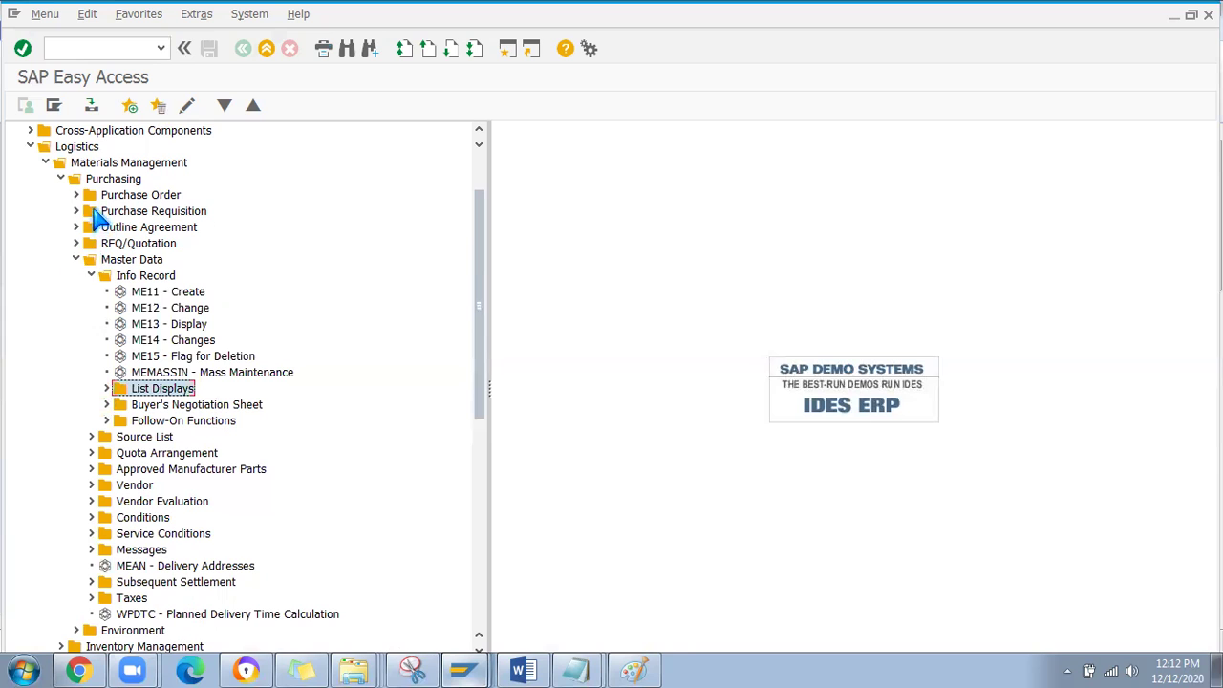
Collapse Info Record, expand Source List, and highlight ME01 - Maintain, ME03 - Display and ME04 - Changes.
left_click(91, 276)
left_click(91, 291)
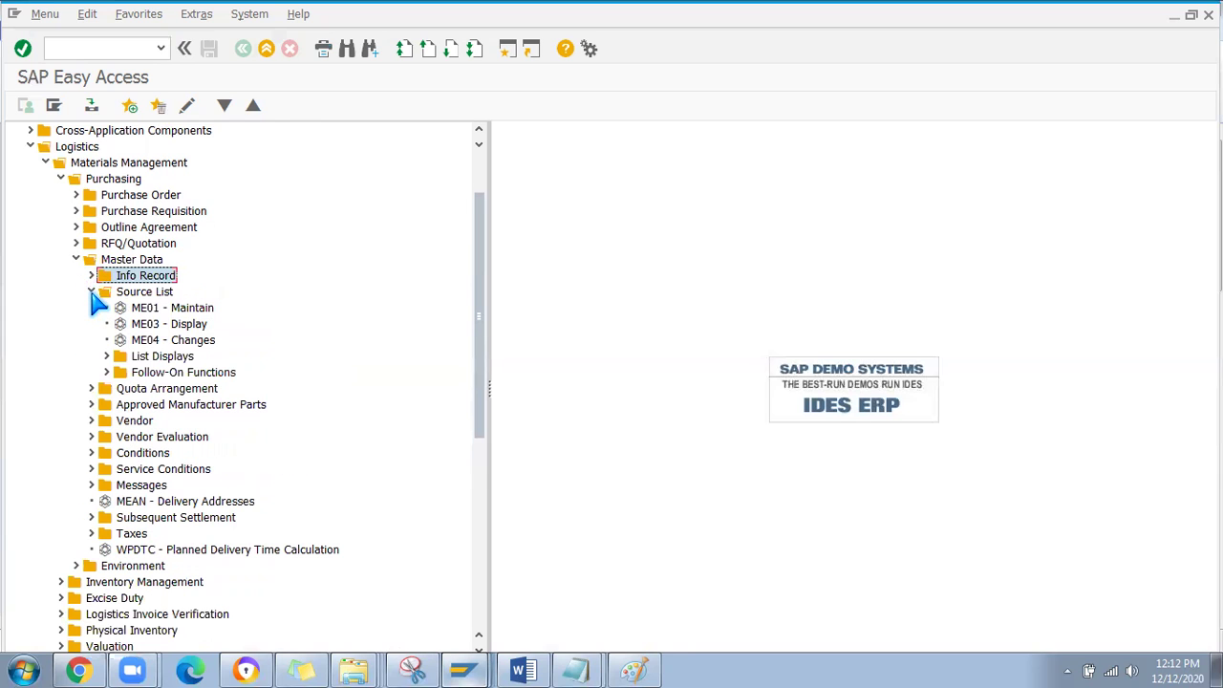
left_click(187, 312)
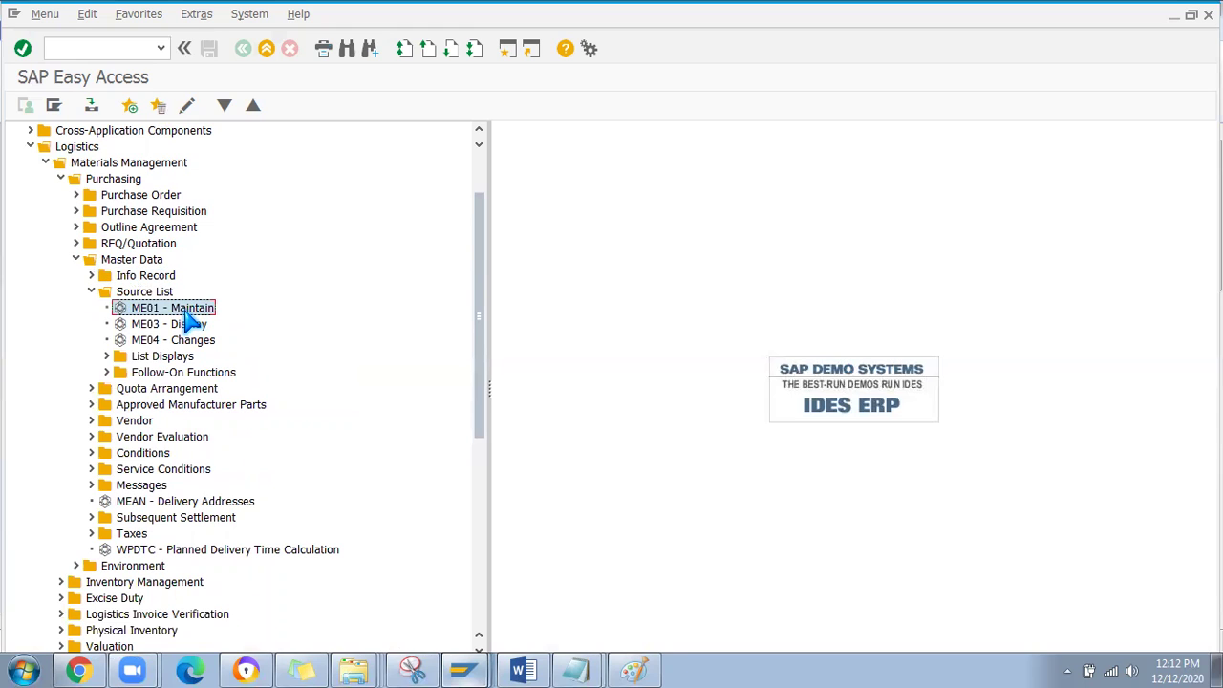
left_click(178, 329)
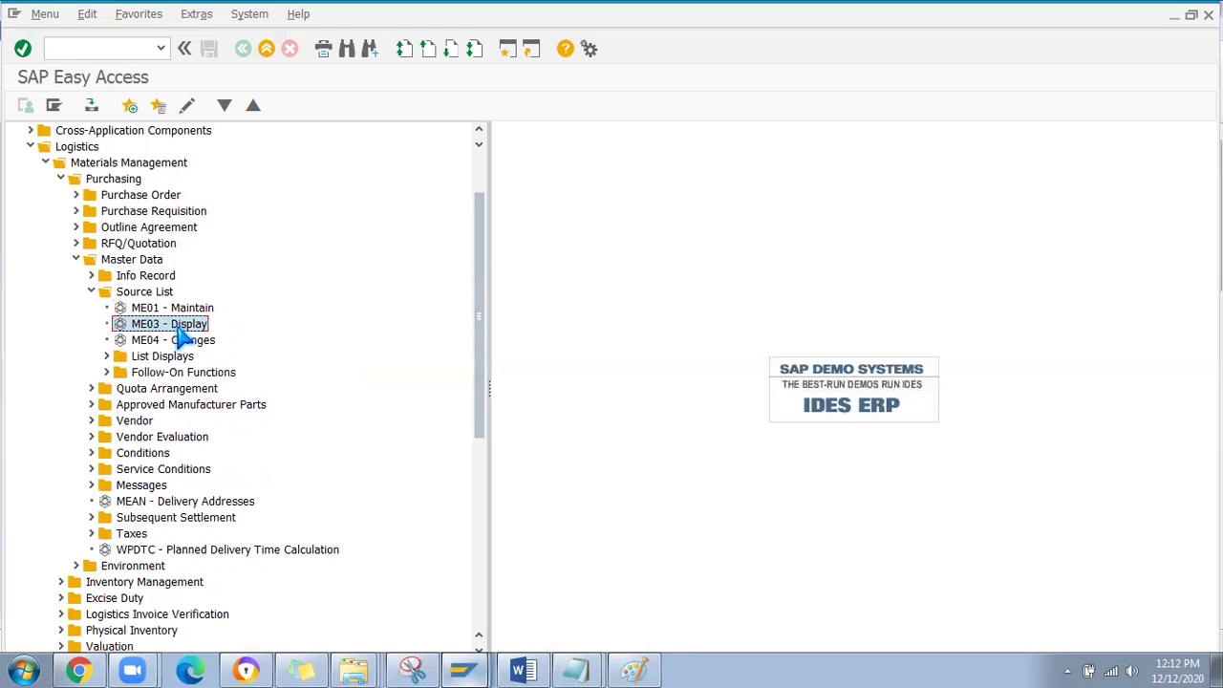
left_click(170, 346)
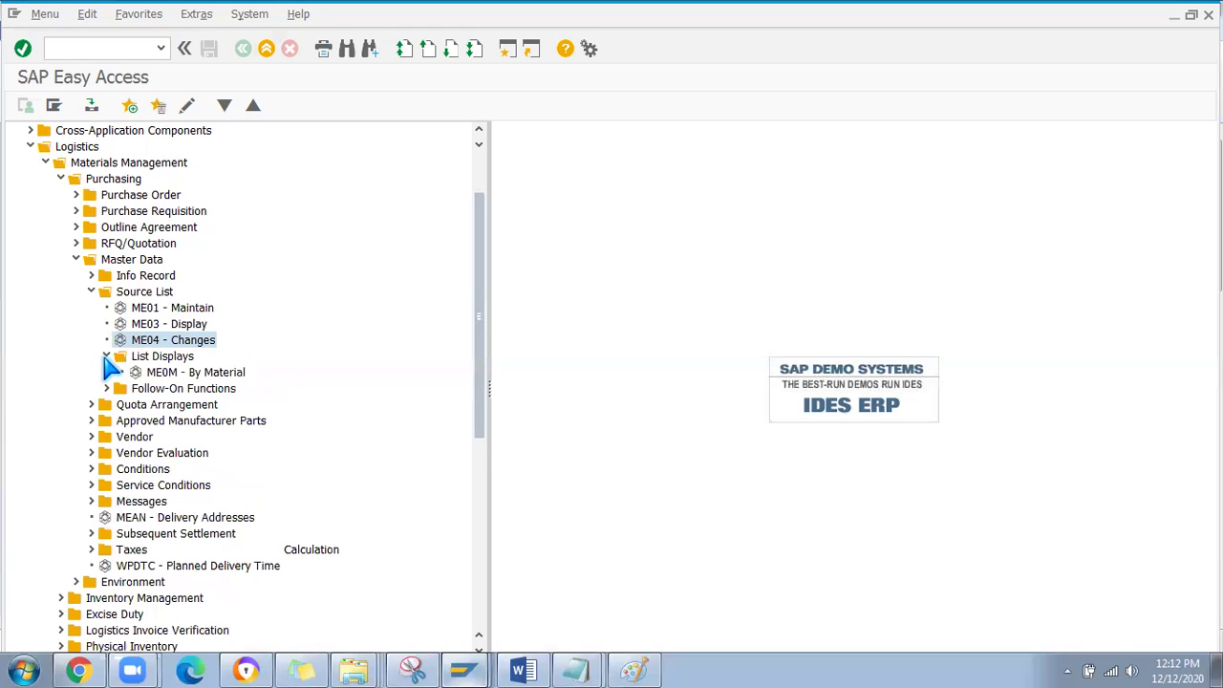
Highlight ME0M - By Material in the source list's List Displays, and collapse the folders up to Master Data.
left_click(173, 374)
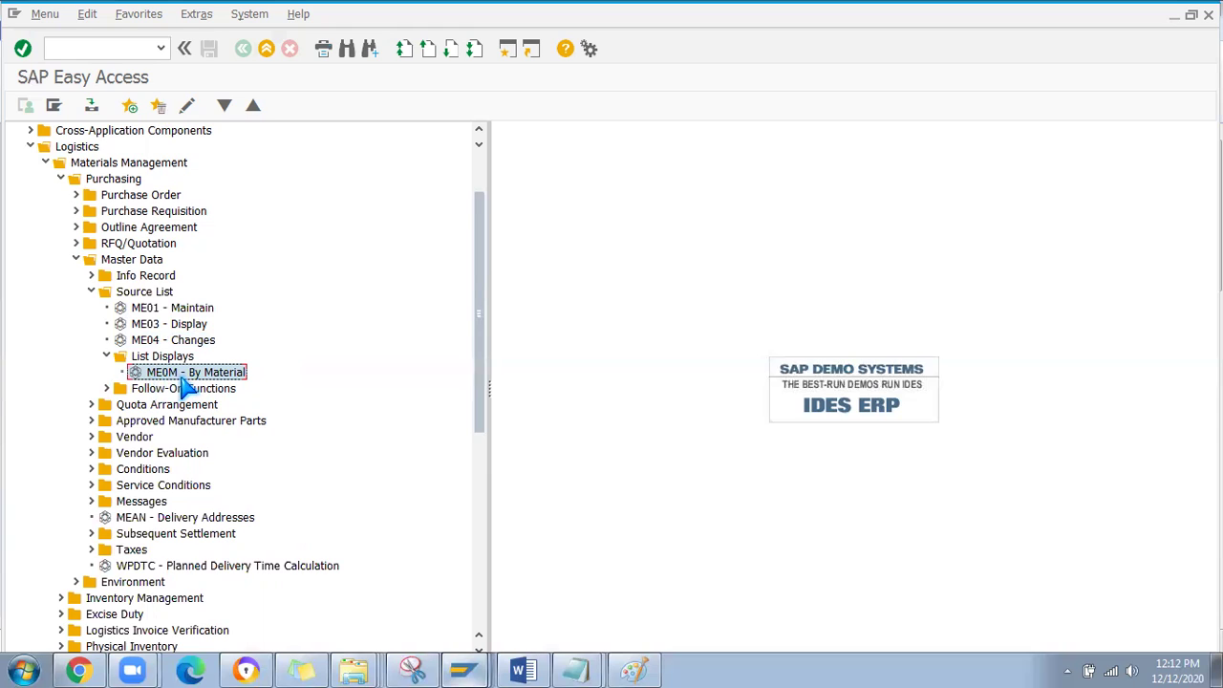
left_click(106, 356)
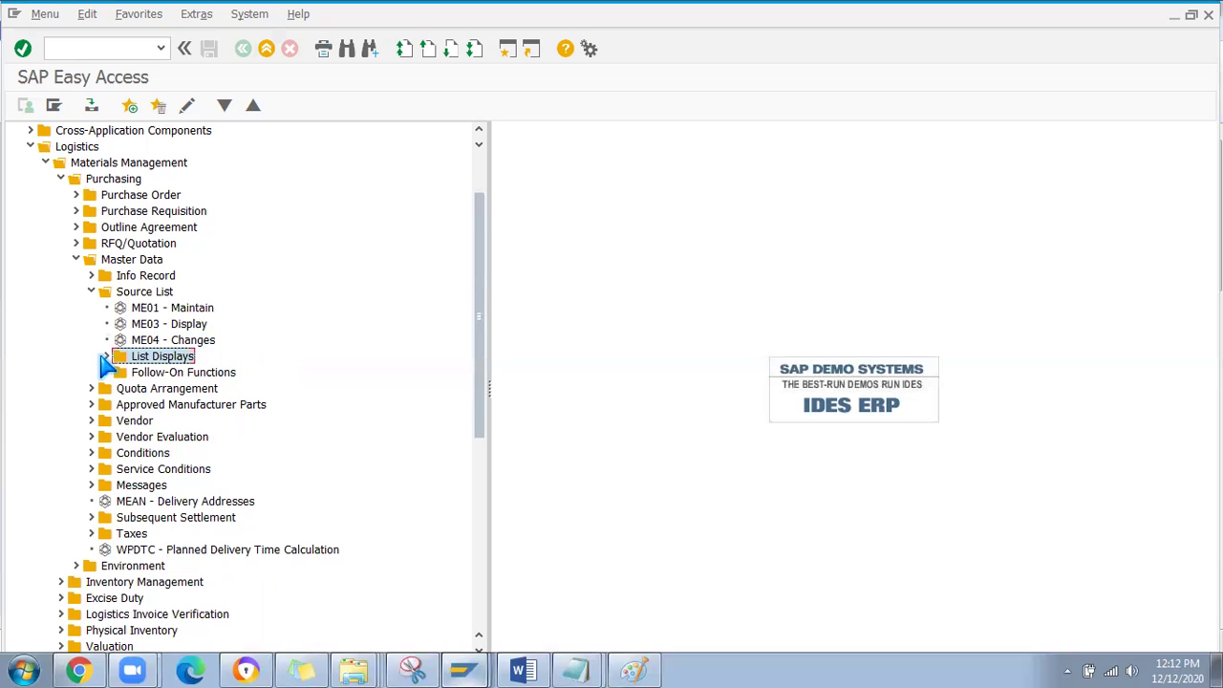
left_click(92, 291)
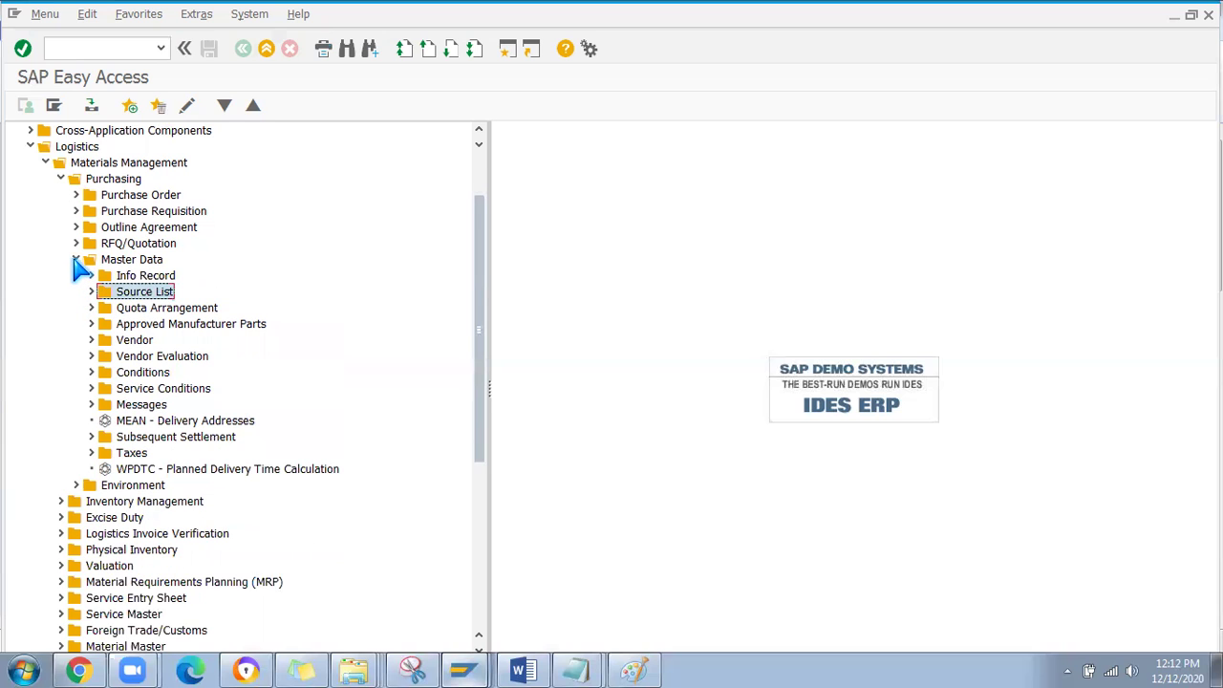
left_click(76, 259)
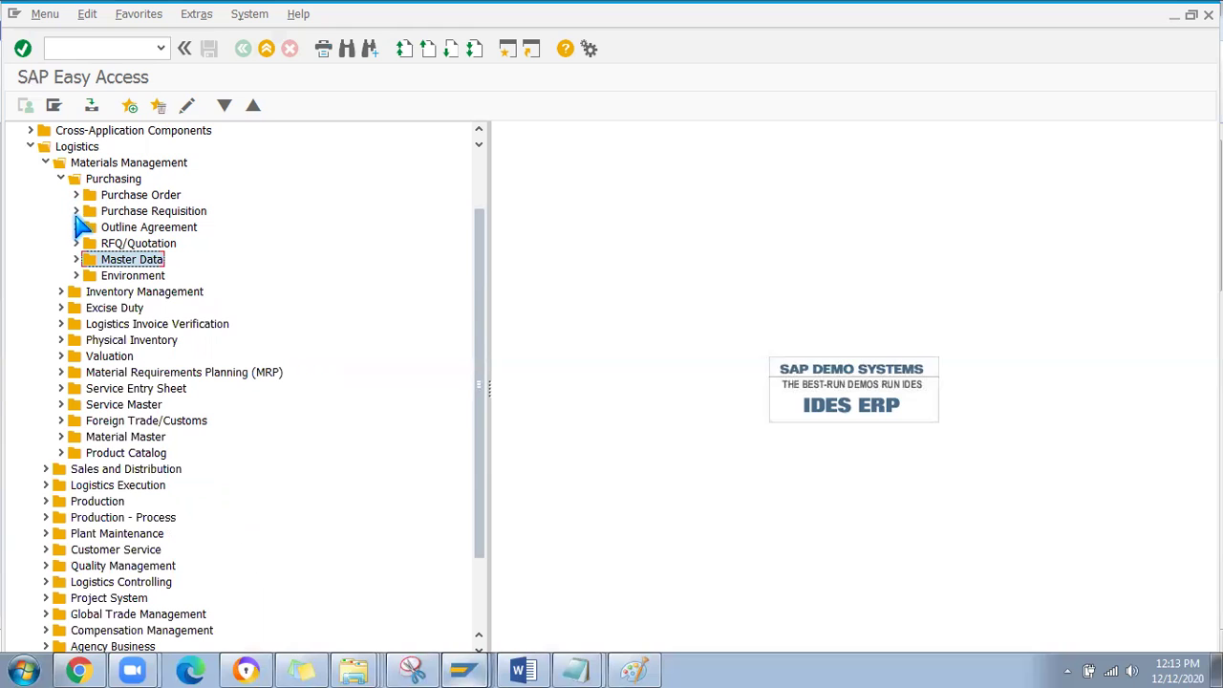
Expand Purchase Requisition under Purchasing and highlight ME51N - Create, ME52N - Change and ME53N - Display.
left_click(76, 212)
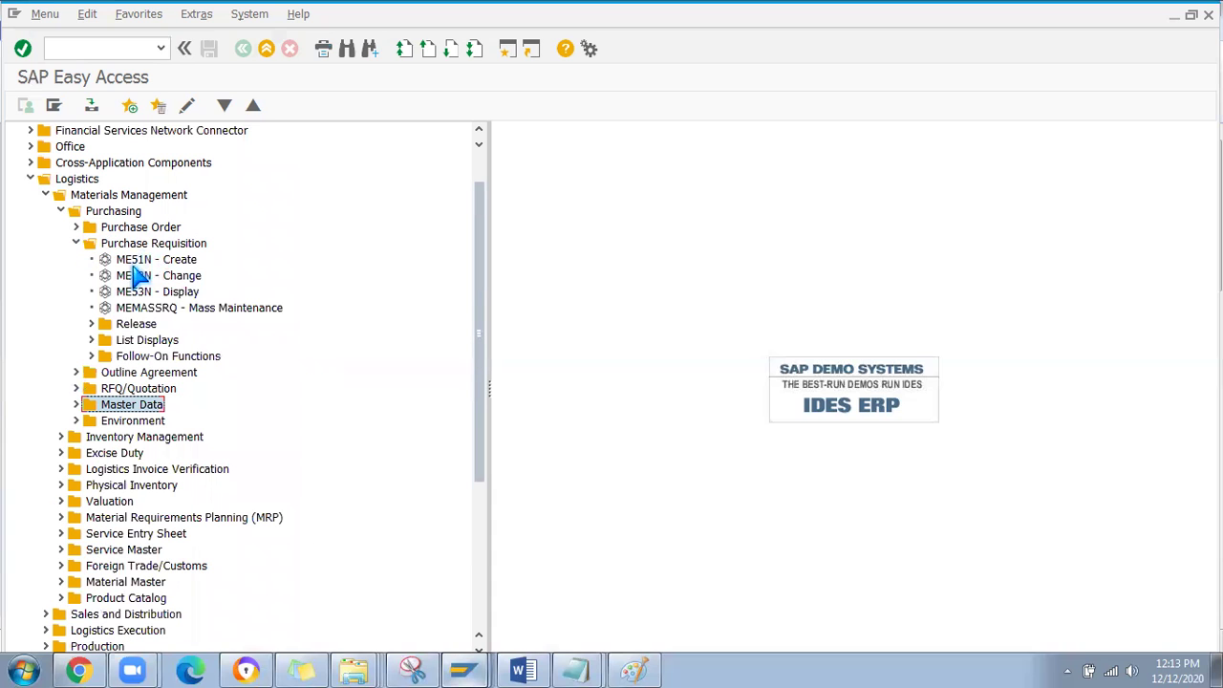
left_click(143, 260)
left_click(152, 276)
left_click(157, 291)
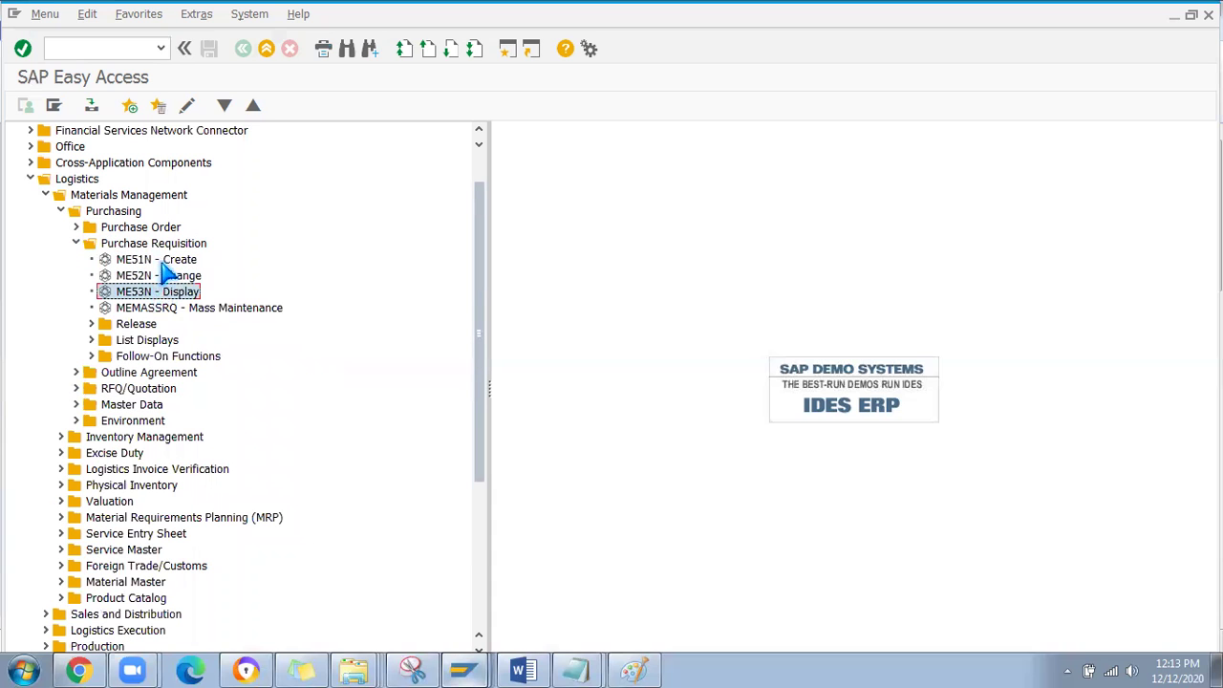
Expand the purchase requisition Release folder and highlight ME54N - Individual Release and ME55 - Collective Release.
left_click(92, 324)
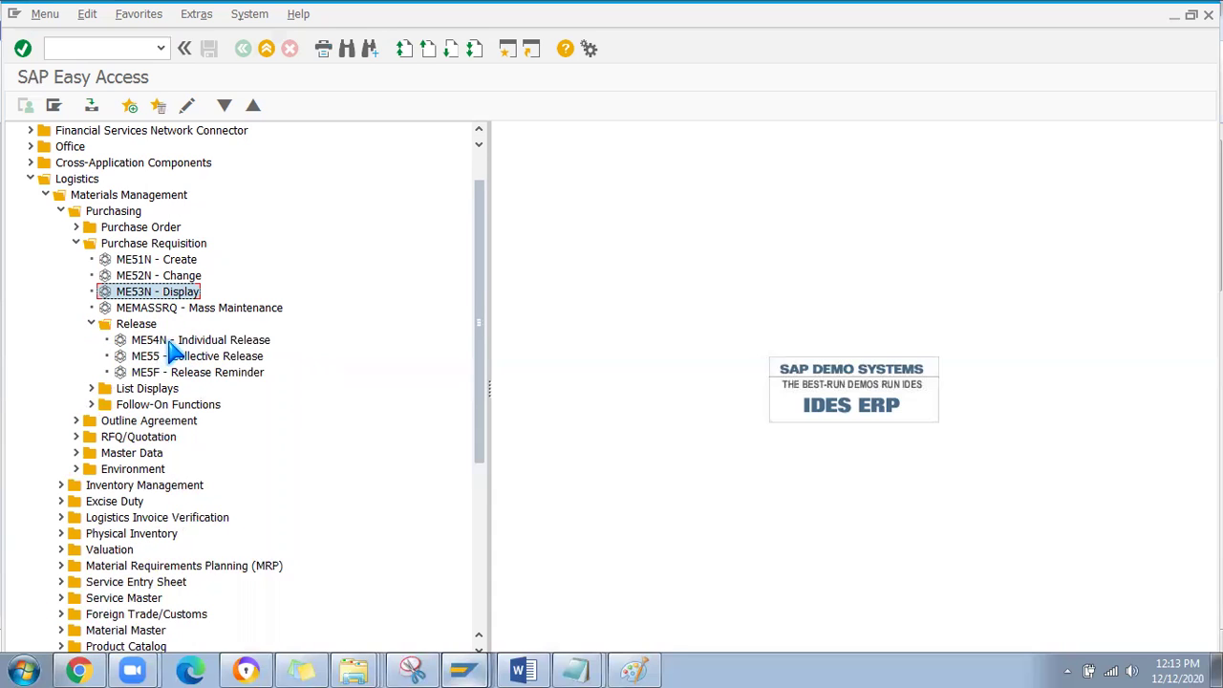
left_click(170, 343)
left_click(188, 359)
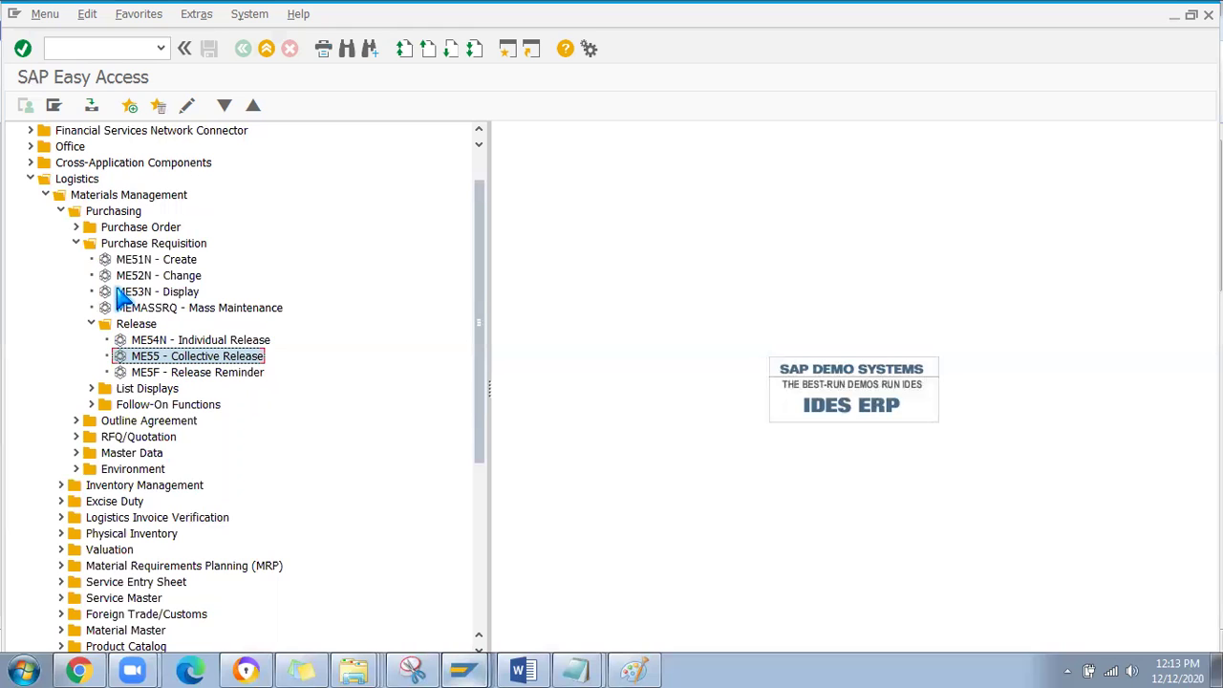
Highlight ME5A - General in the purchase requisition List Displays, and collapse the Purchase Requisition folder.
left_click(92, 389)
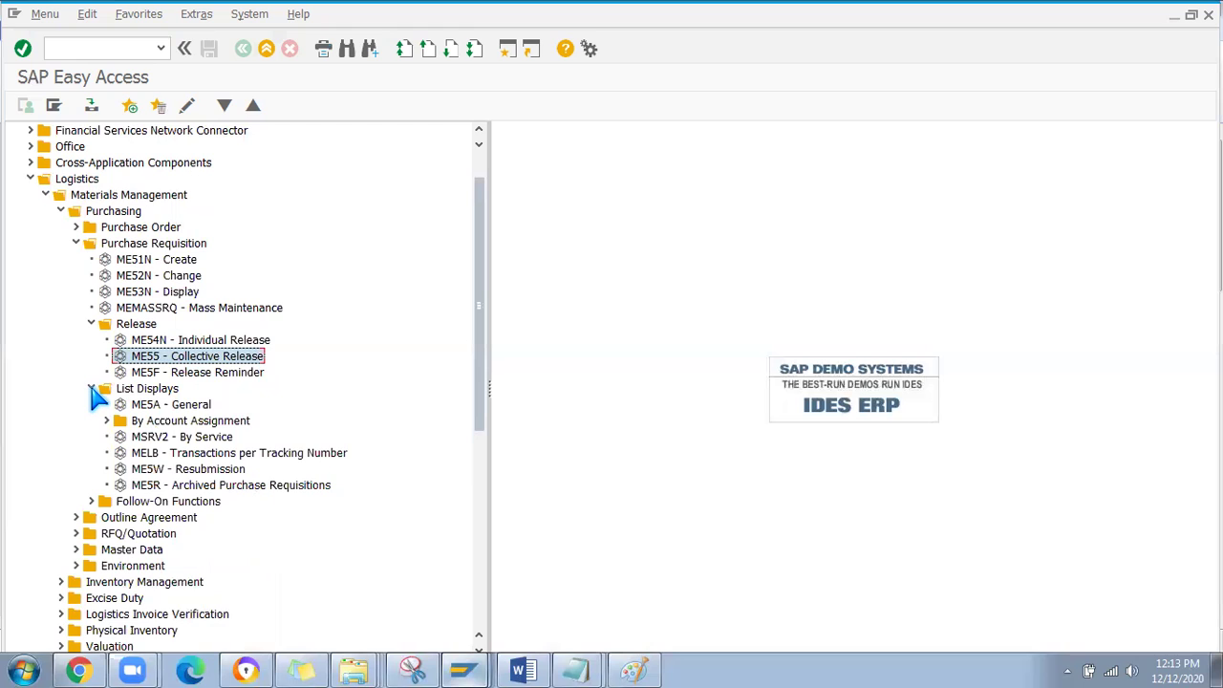
left_click(191, 408)
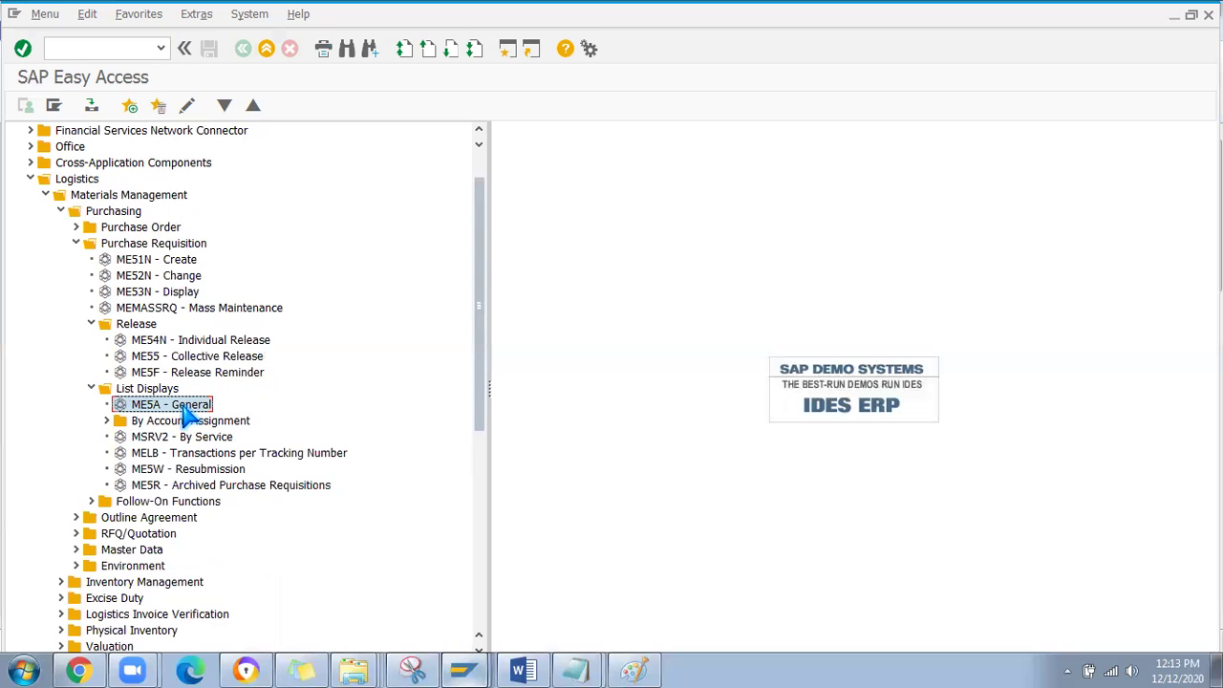
left_click(91, 388)
left_click(76, 243)
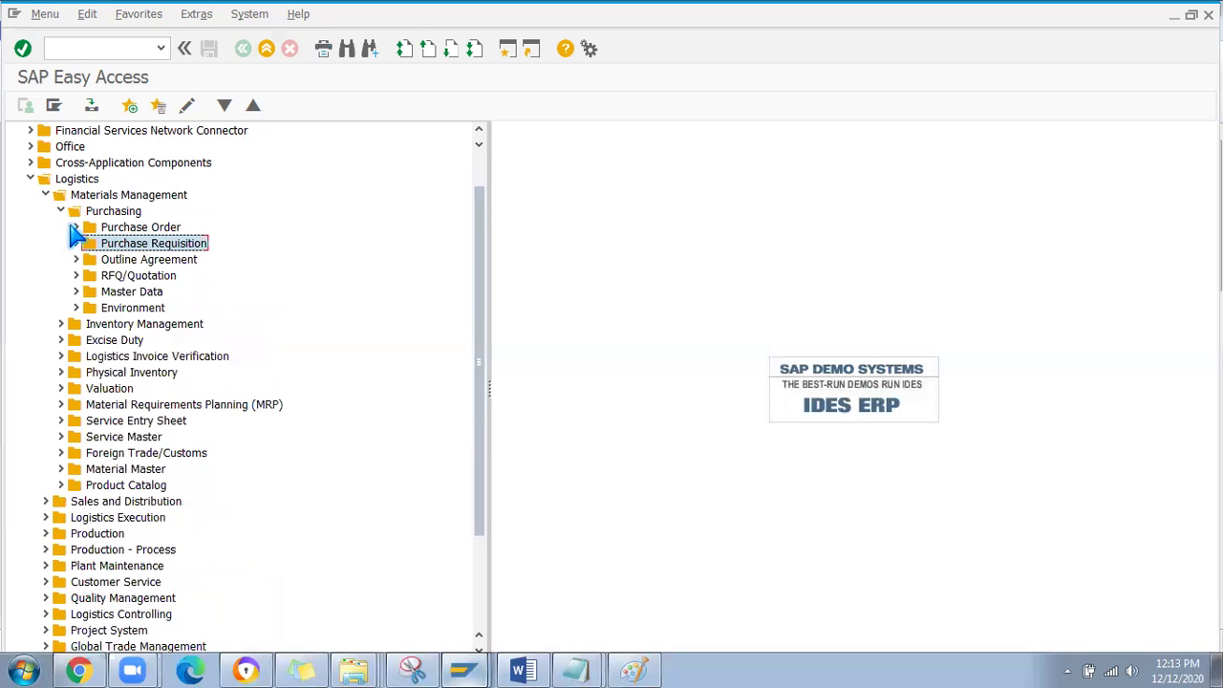
Expand Purchase Order > Create, highlight ME21N - Vendor/Supplying Plant Known, and briefly view the purchase order List Displays.
left_click(76, 228)
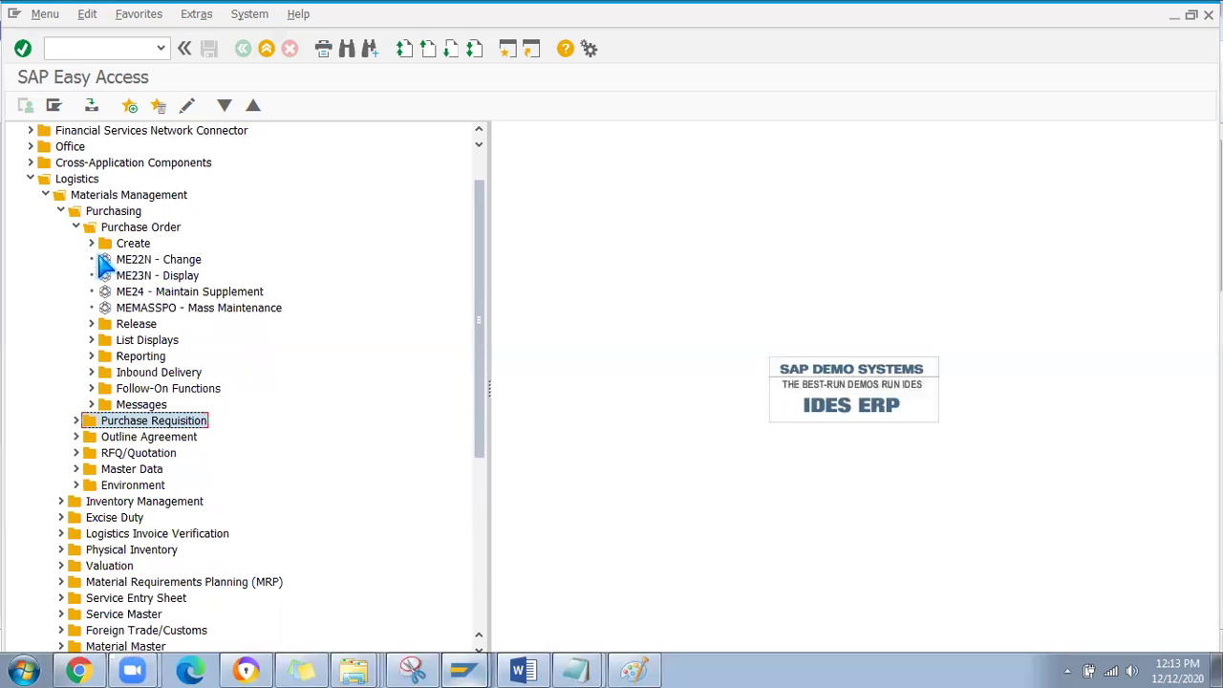
left_click(91, 243)
left_click(162, 259)
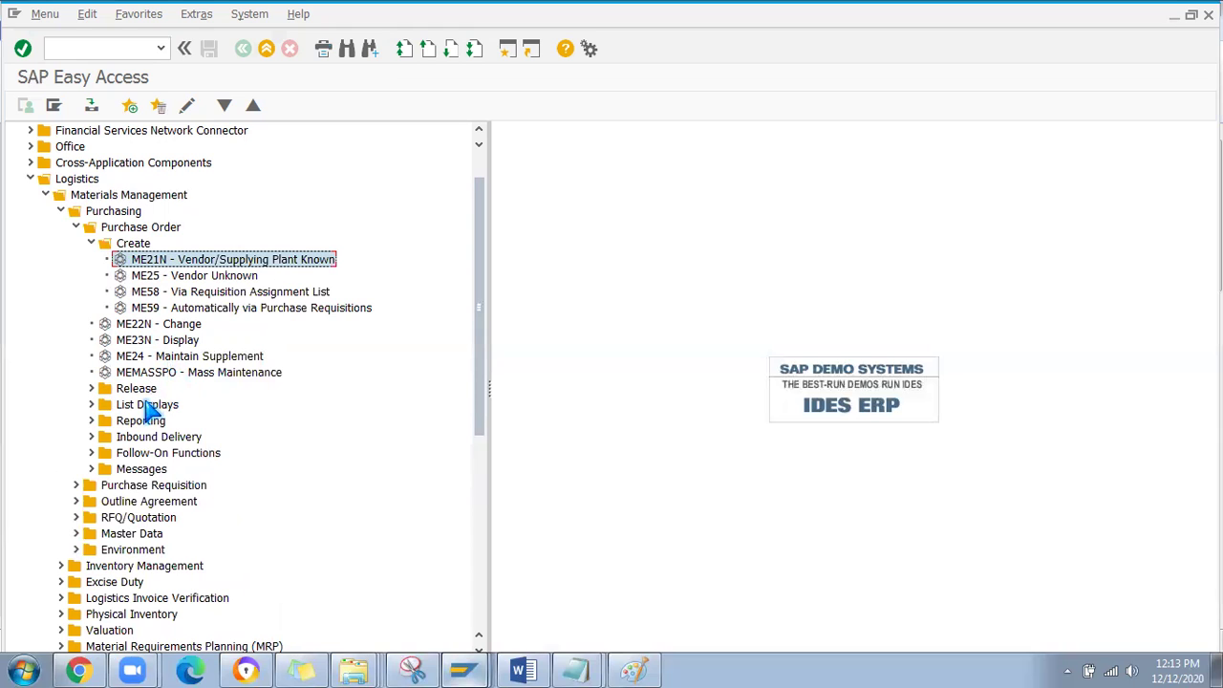
left_click(91, 404)
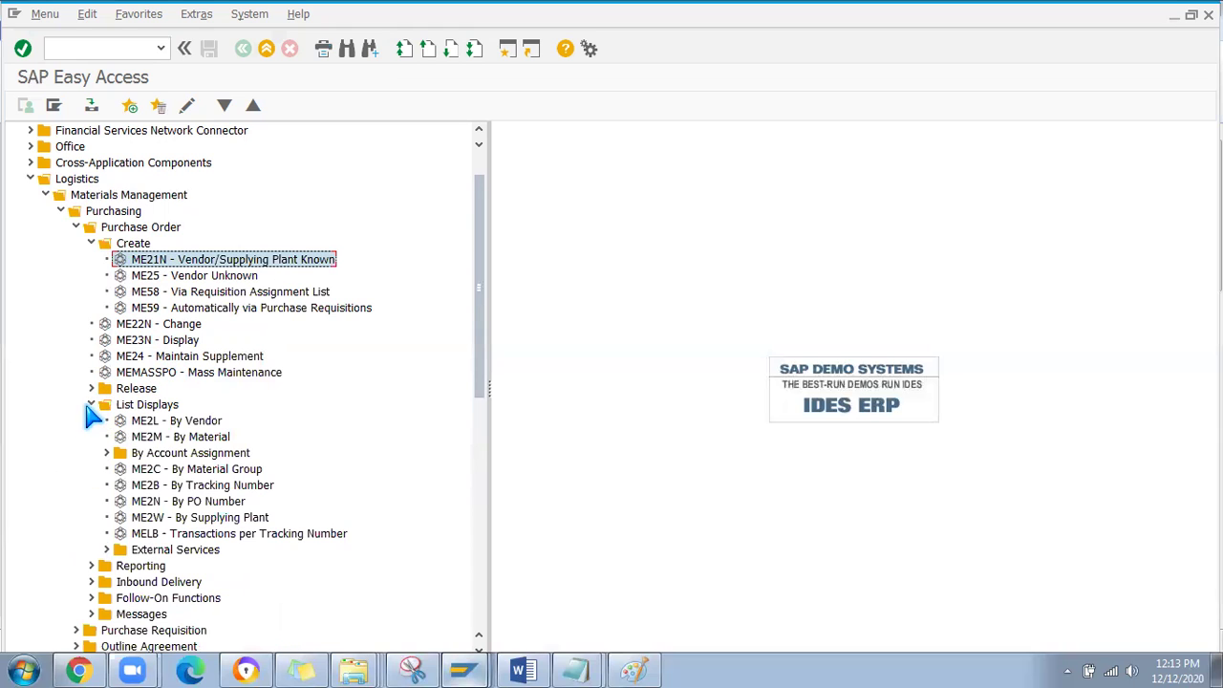
left_click(91, 404)
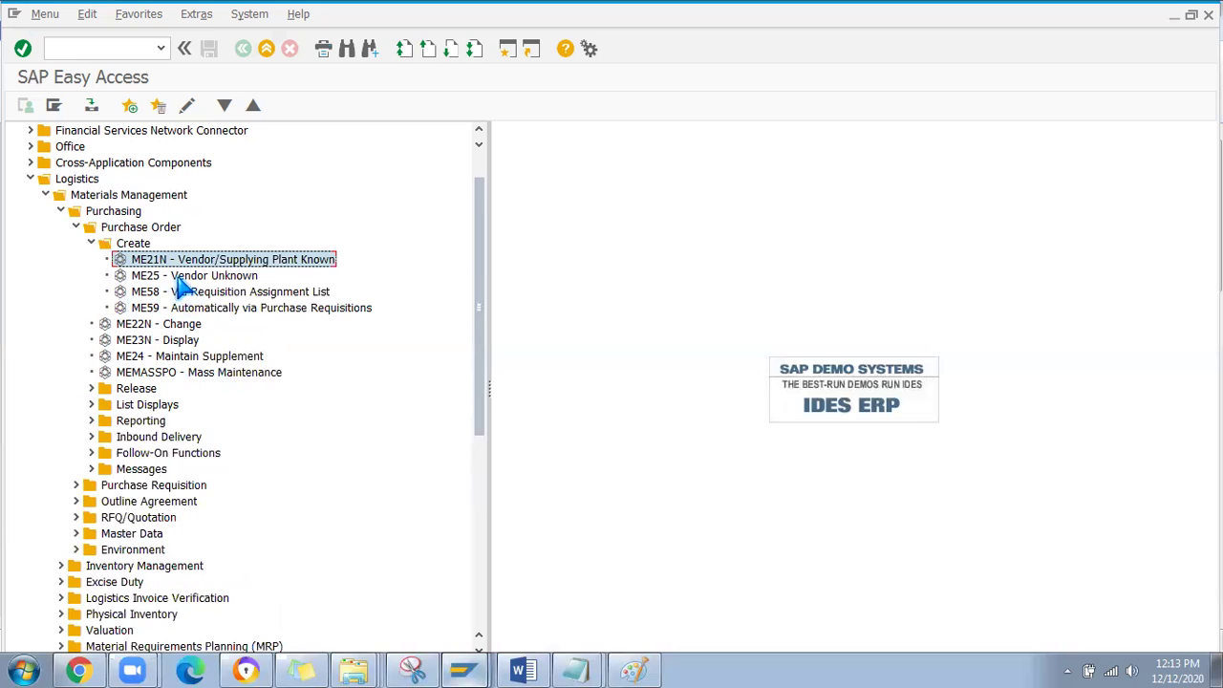
Highlight the purchase order transactions ME23N - Display and MEMASSPO - Mass Maintenance, plus ME29N - Individual Release and ME28 - Collective Release in the Release folder.
left_click(143, 342)
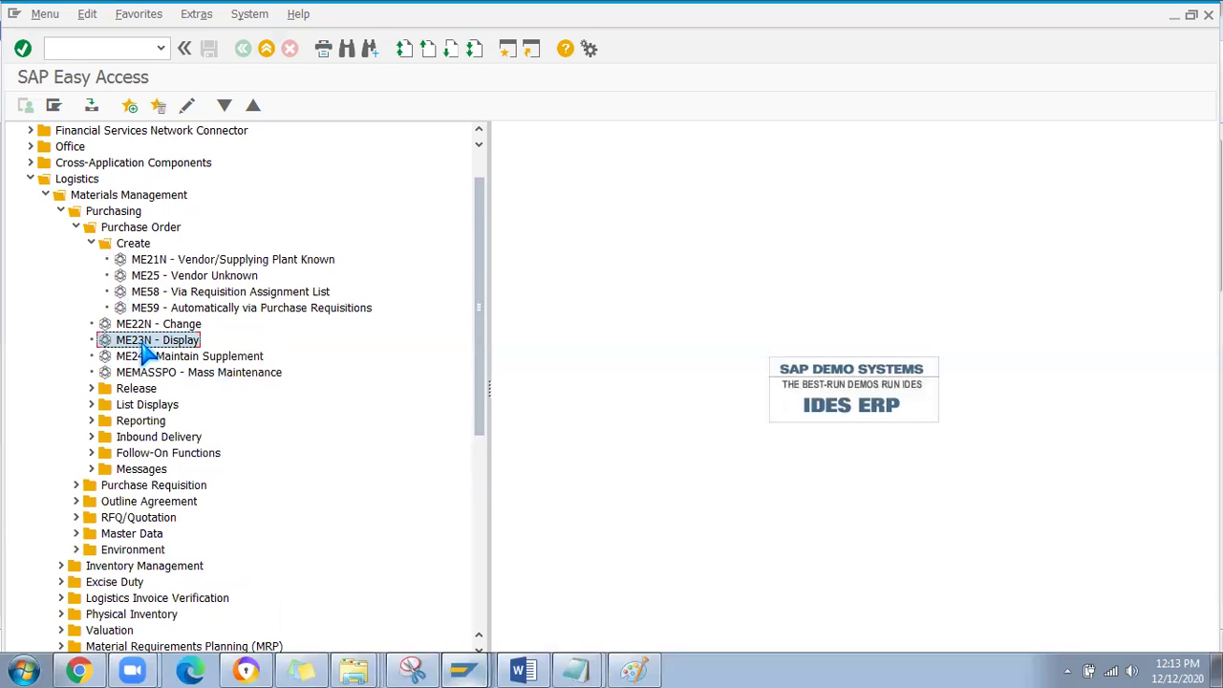
left_click(176, 374)
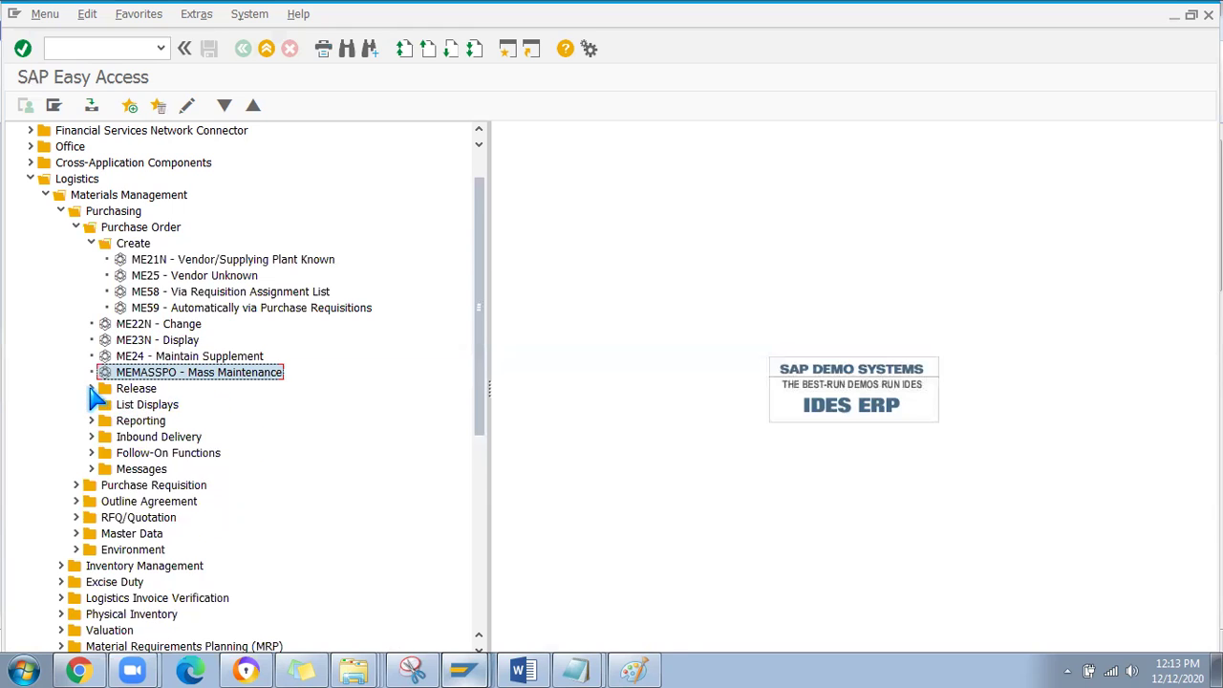
left_click(90, 388)
left_click(182, 406)
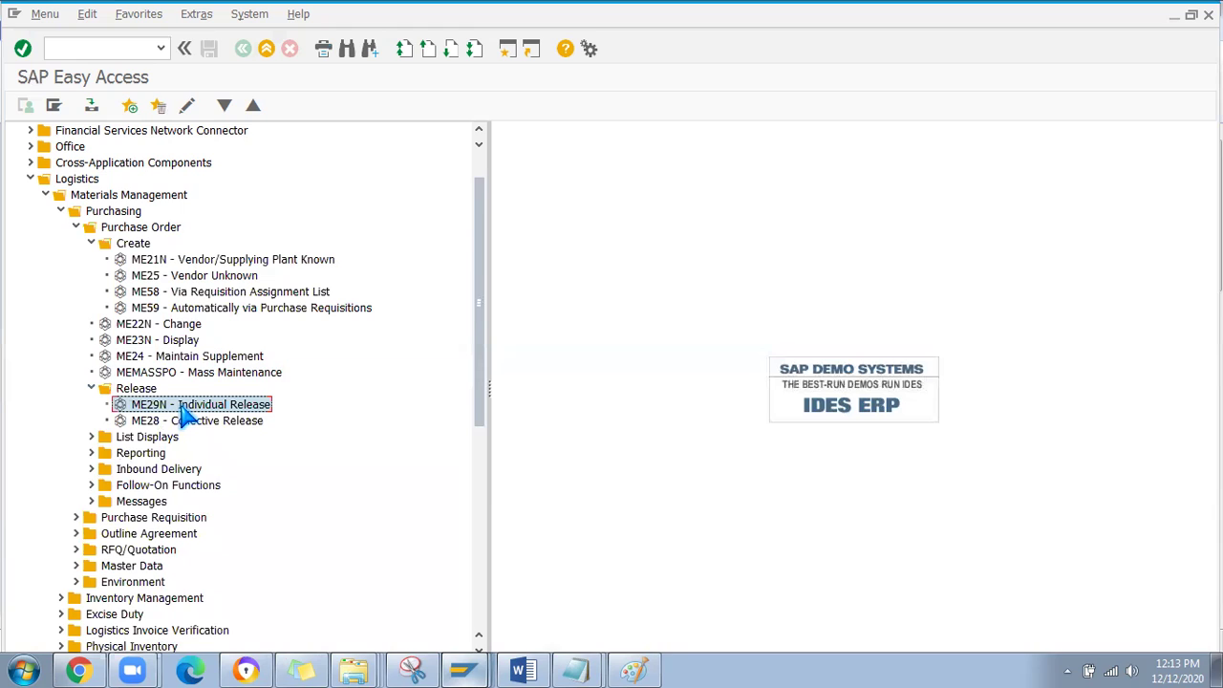
left_click(190, 422)
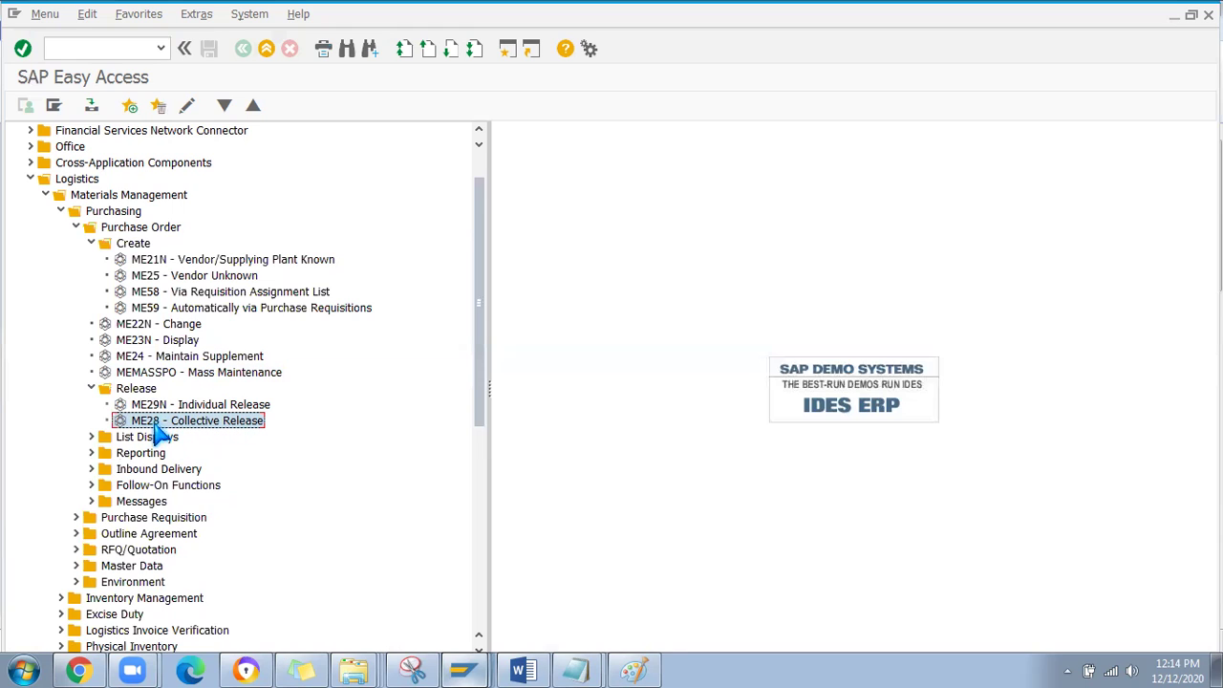
Expand the purchase order List Displays and highlight ME2L - By Vendor, ME2N - By PO Number and ME2M - By Material.
left_click(90, 437)
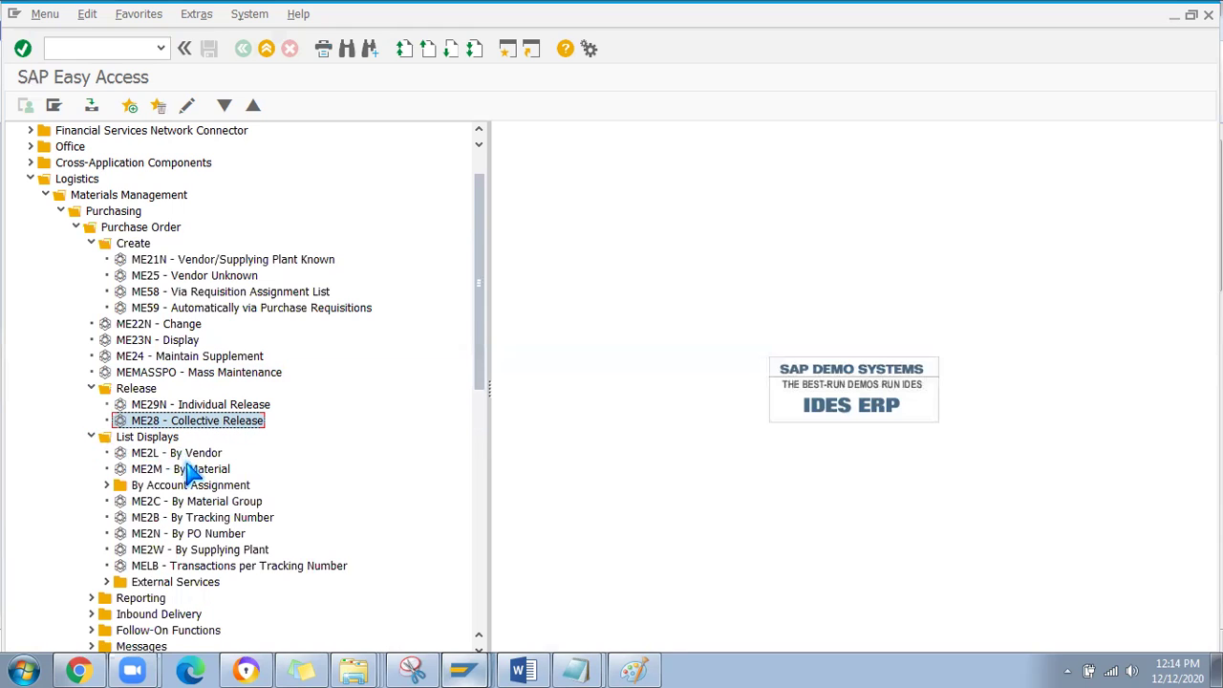
left_click(175, 455)
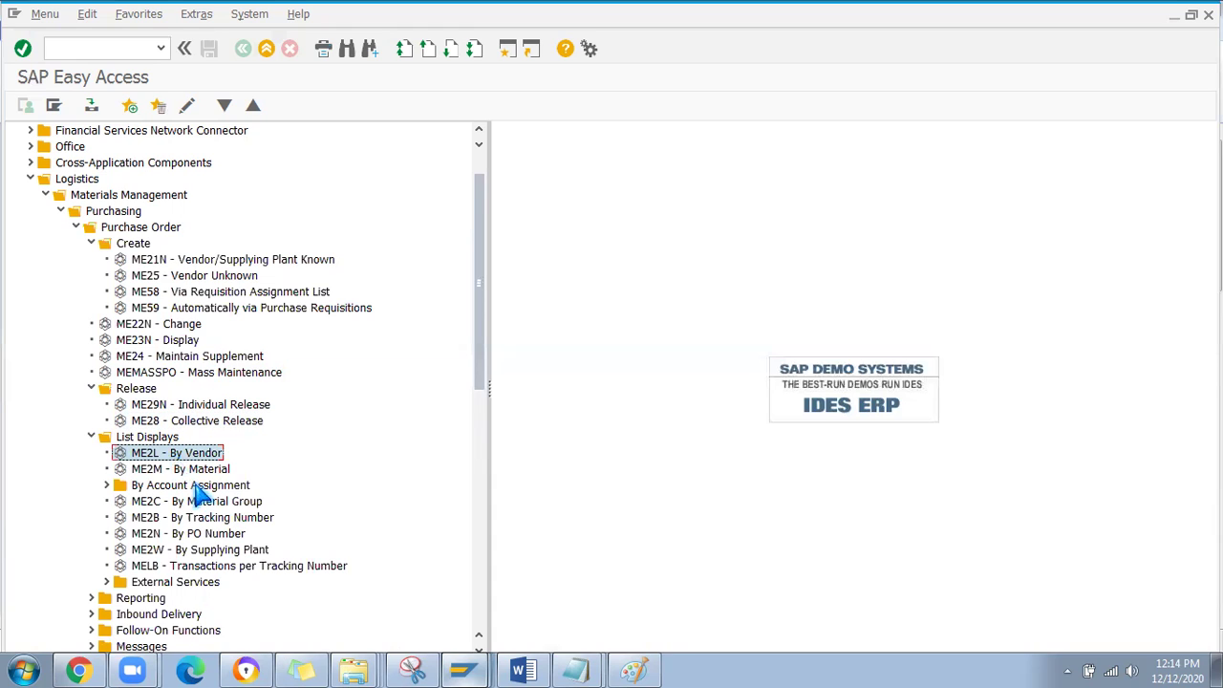
left_click(190, 535)
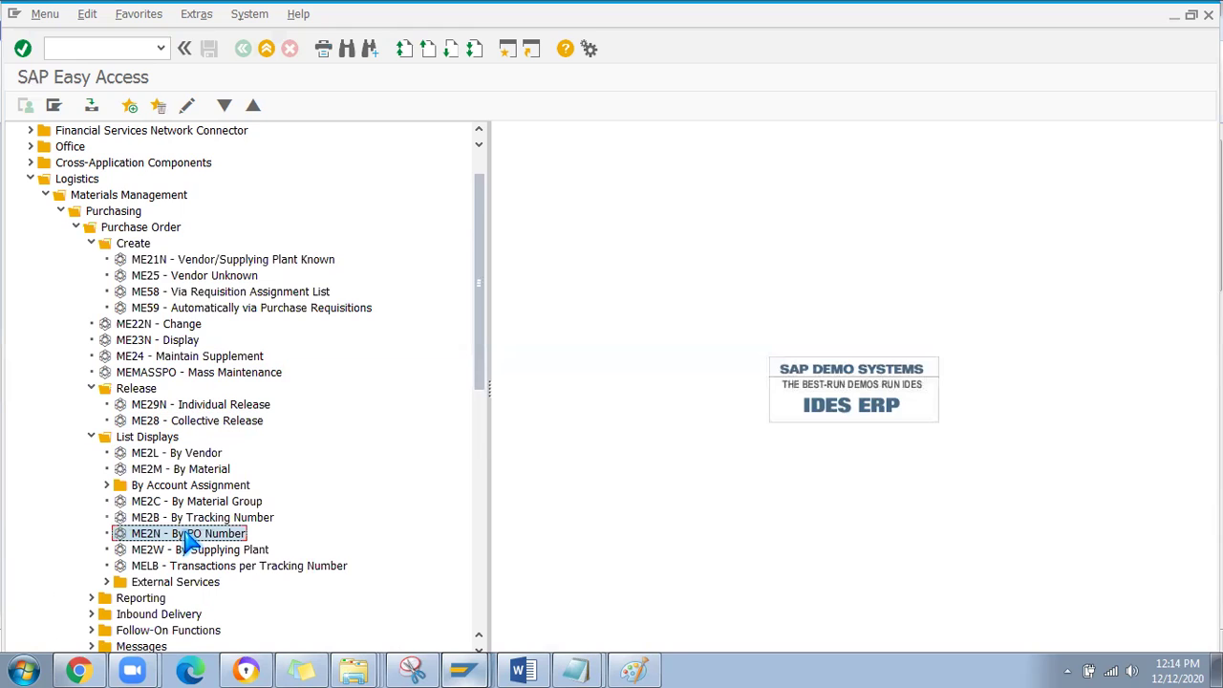
left_click(180, 460)
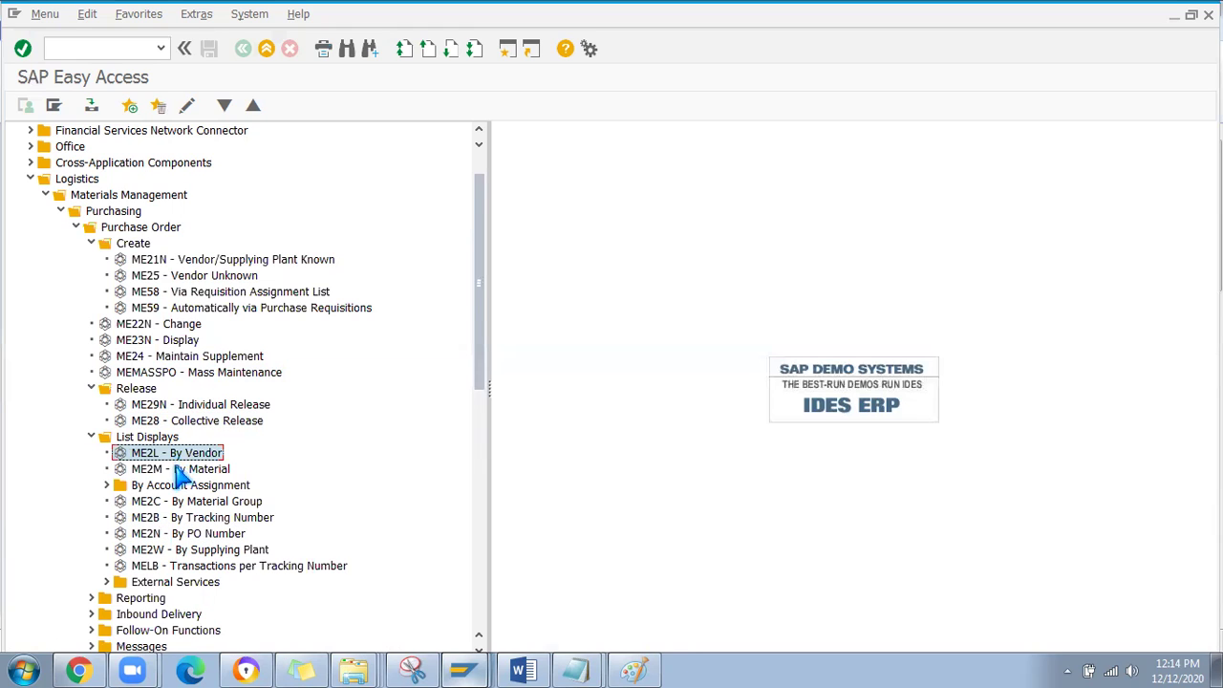
left_click(181, 472)
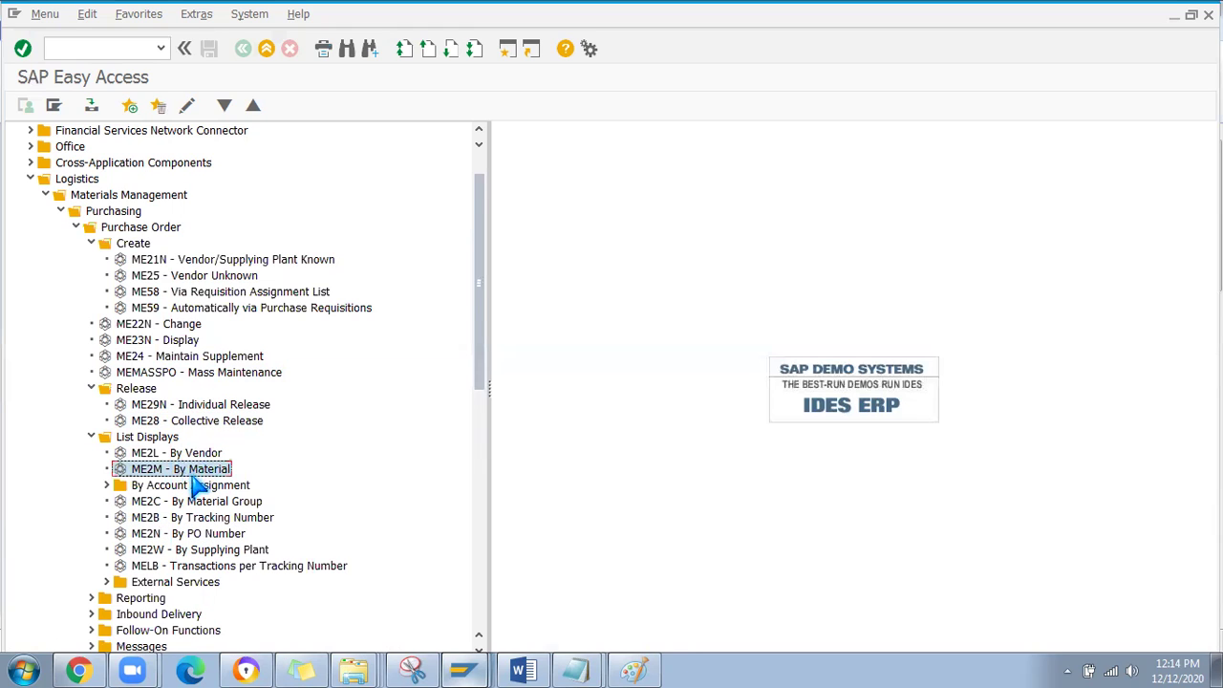
Briefly view the purchase order Reporting transactions, and collapse the Reporting, List Displays, Create and Purchase Order folders.
scroll(100, 516, "down", 2)
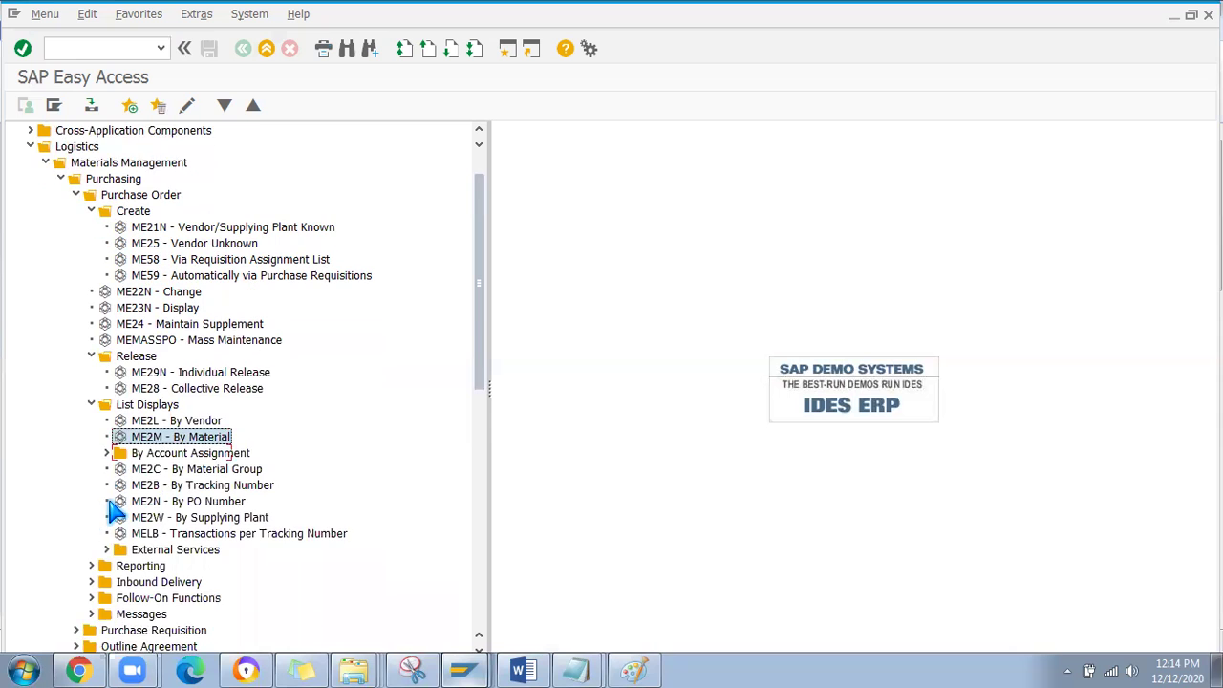
left_click(92, 518)
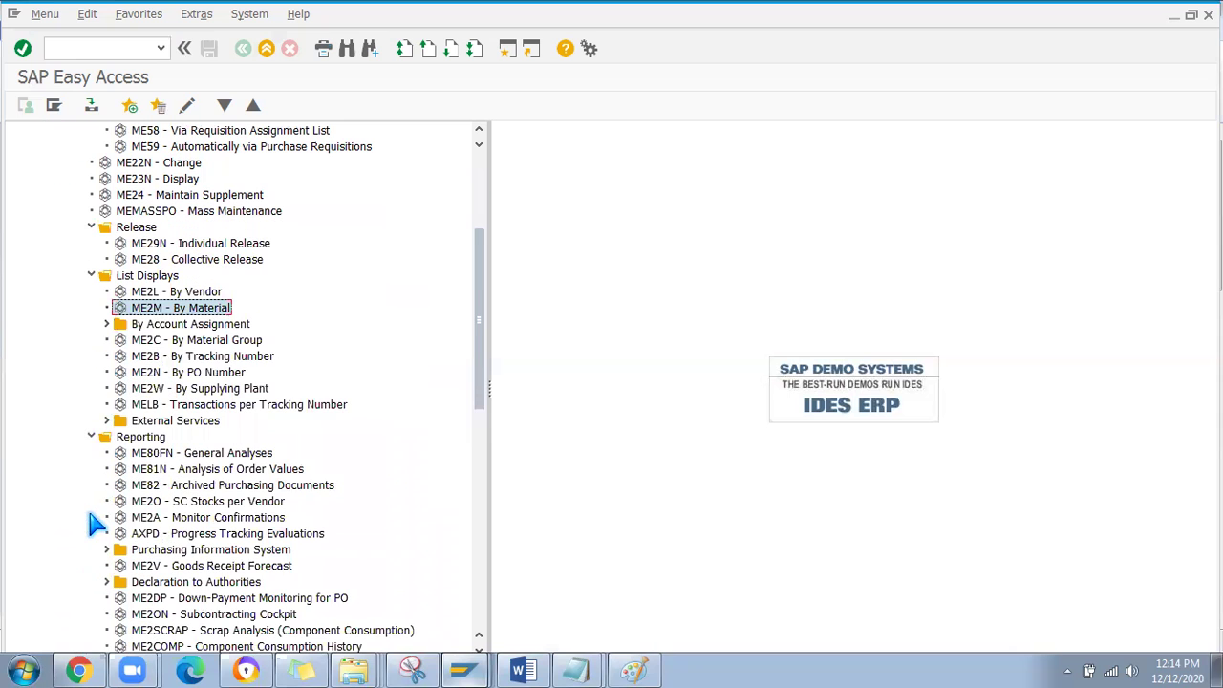
left_click(91, 438)
left_click(91, 276)
scroll(91, 289, "up", 4)
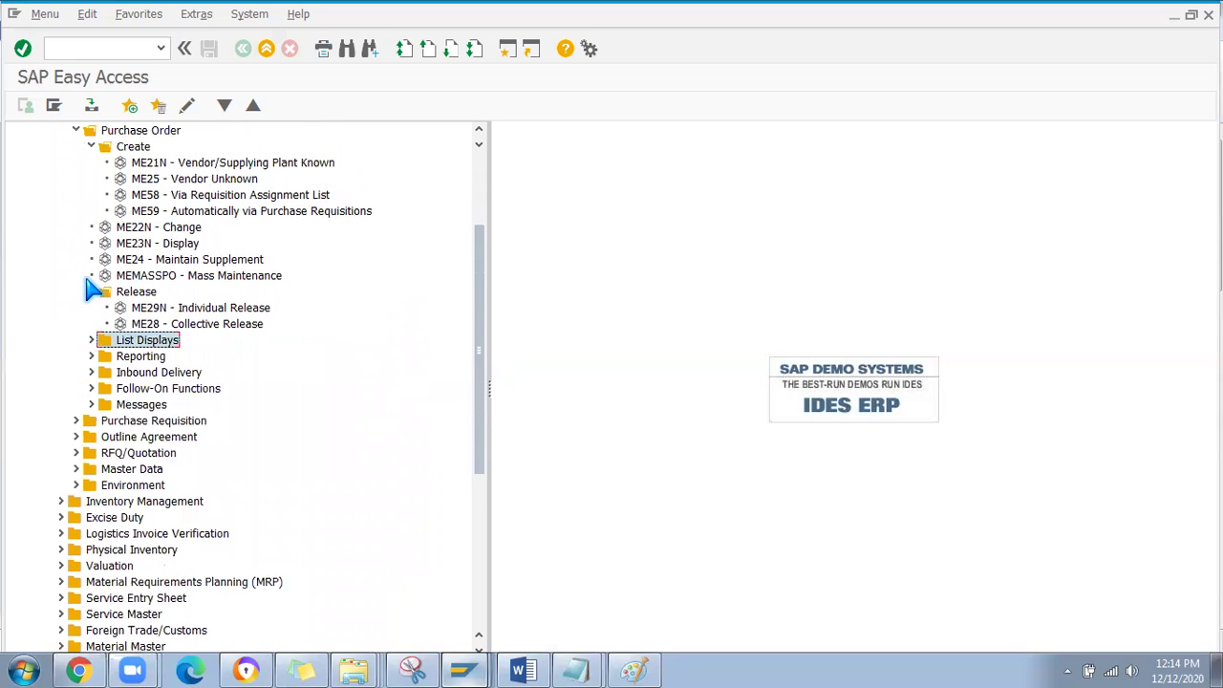
left_click(90, 243)
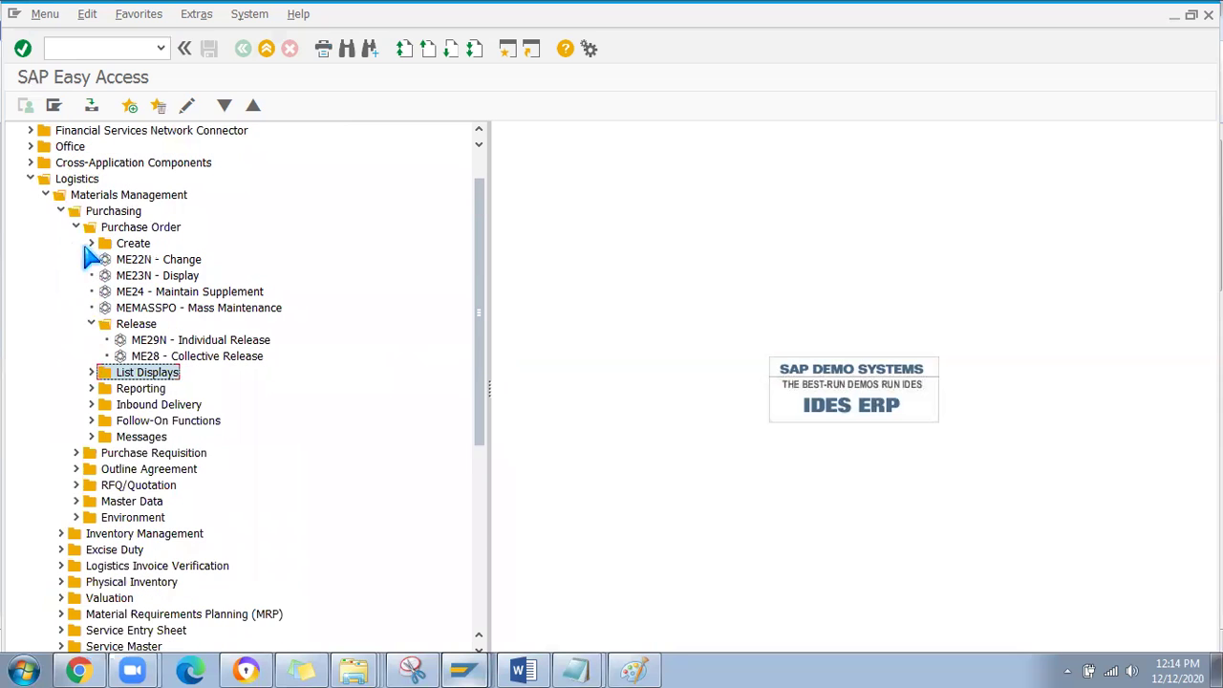
left_click(74, 227)
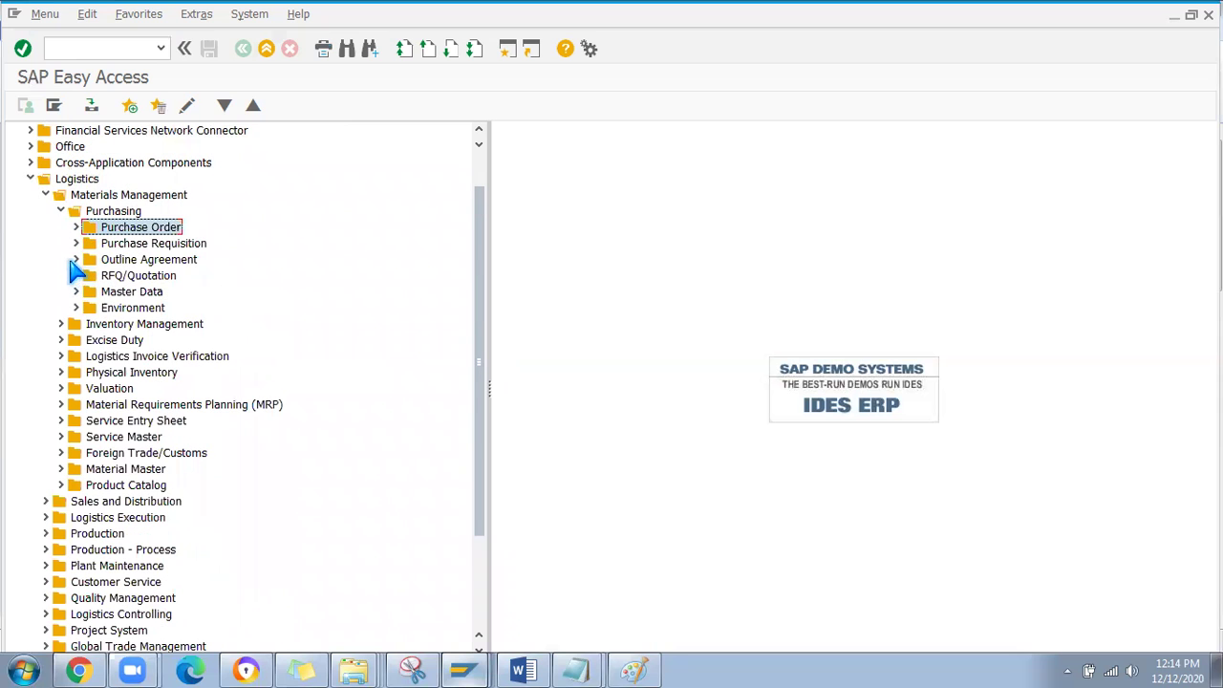
Expand Outline Agreement under Purchasing and highlight its Contract and Scheduling Agreement folders.
left_click(74, 260)
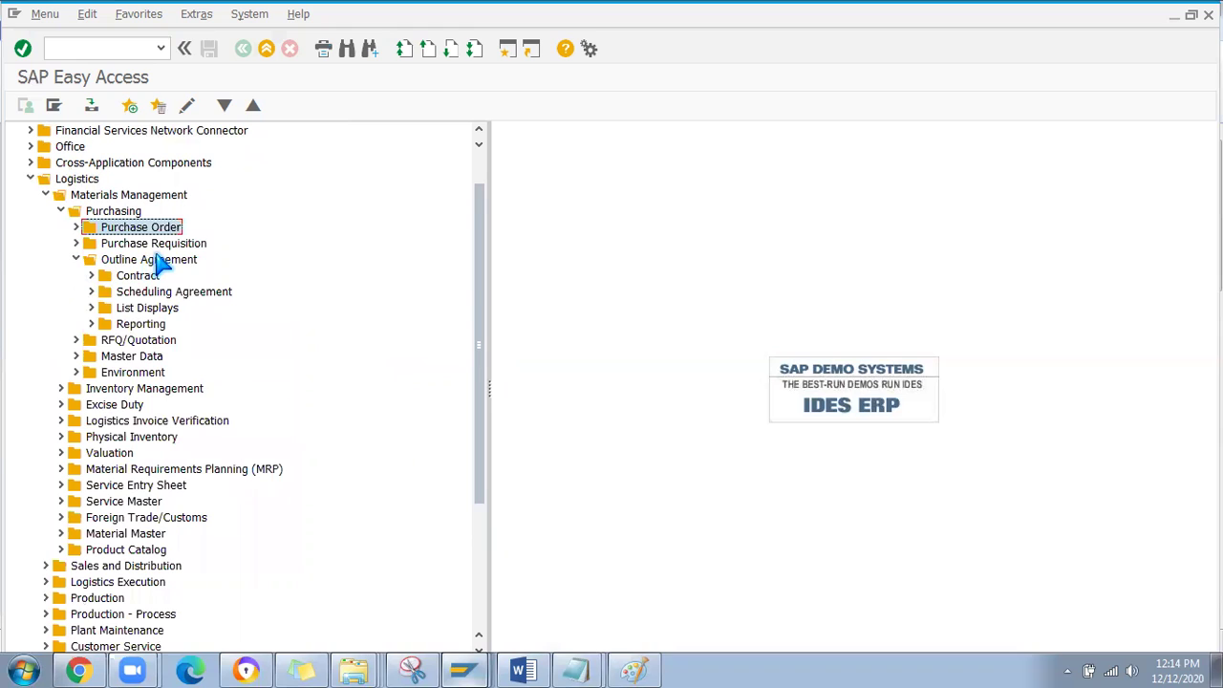
left_click(143, 277)
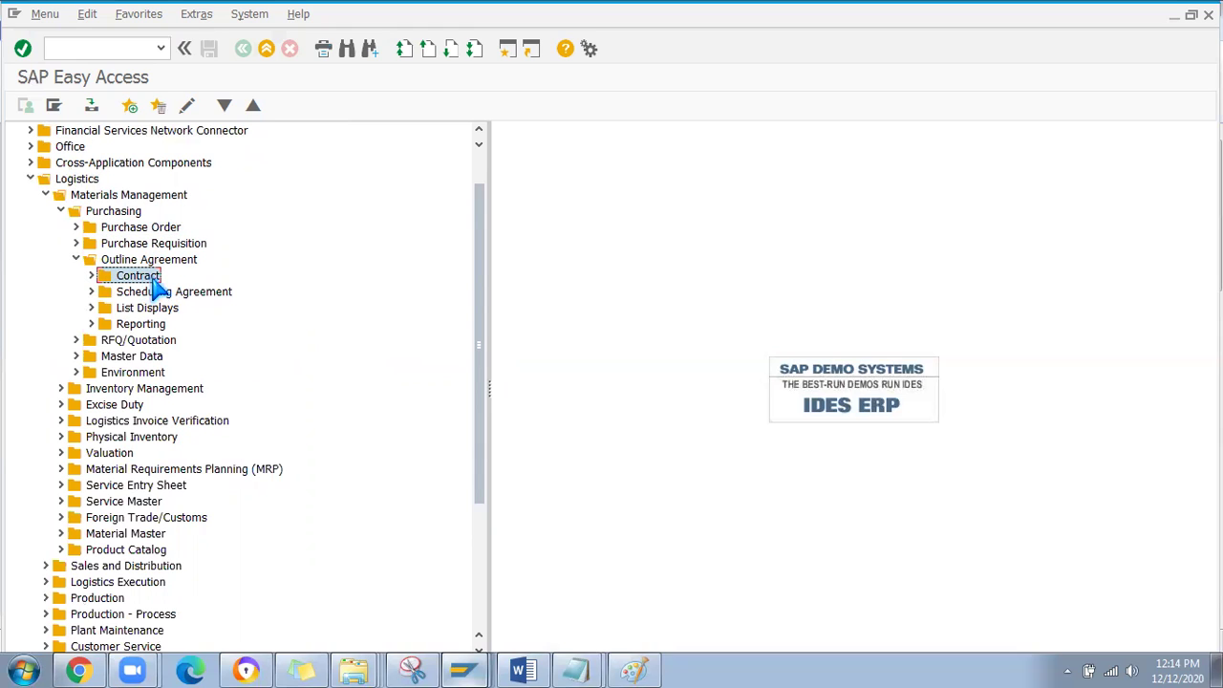
left_click(153, 309)
left_click(153, 294)
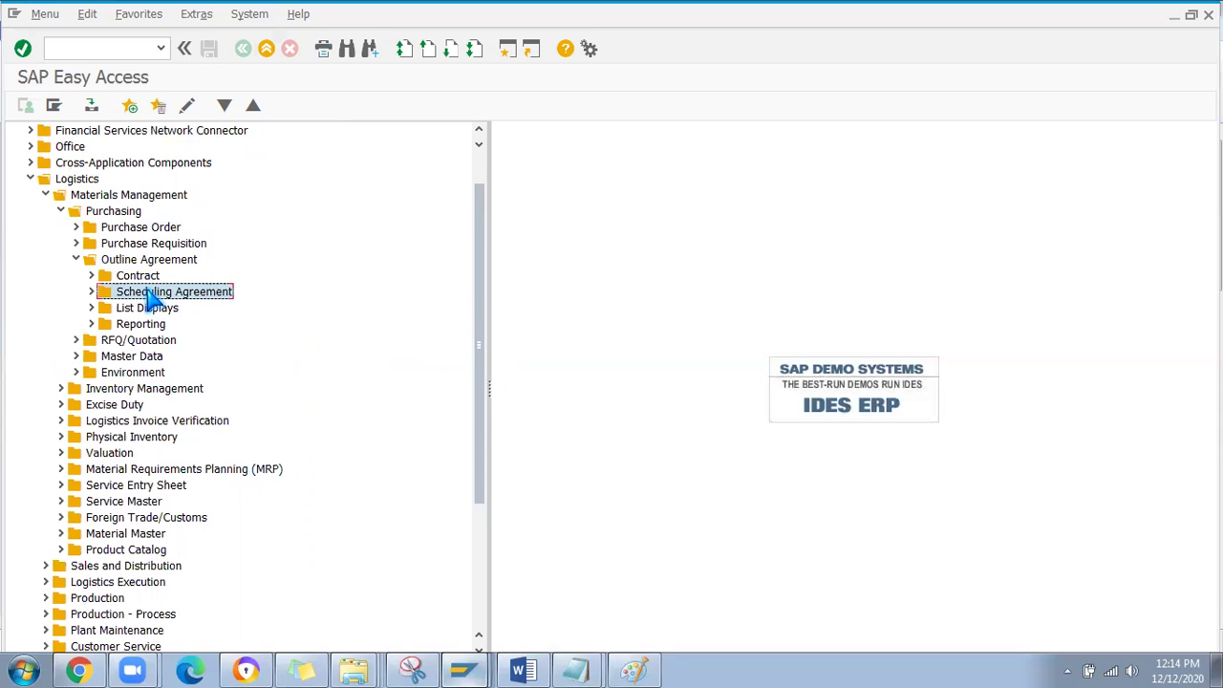
Expand the Contract folder and highlight ME31K - Create, ME33K - Display and ME35K - Release.
left_click(92, 276)
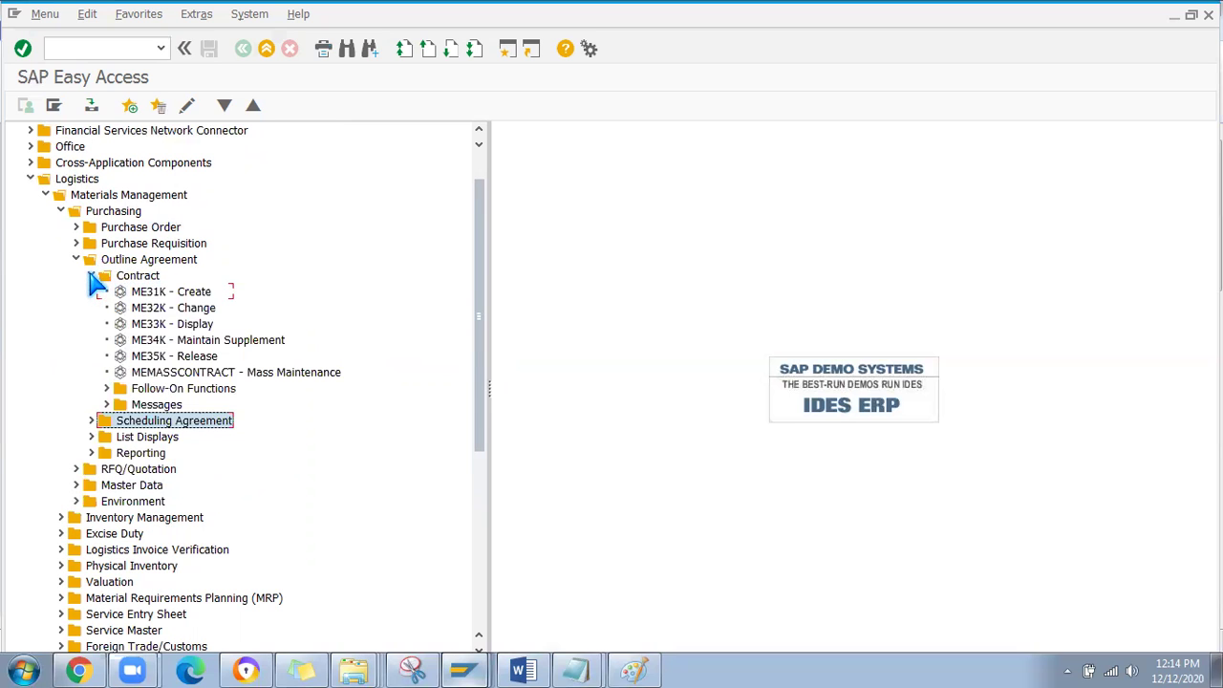
left_click(164, 292)
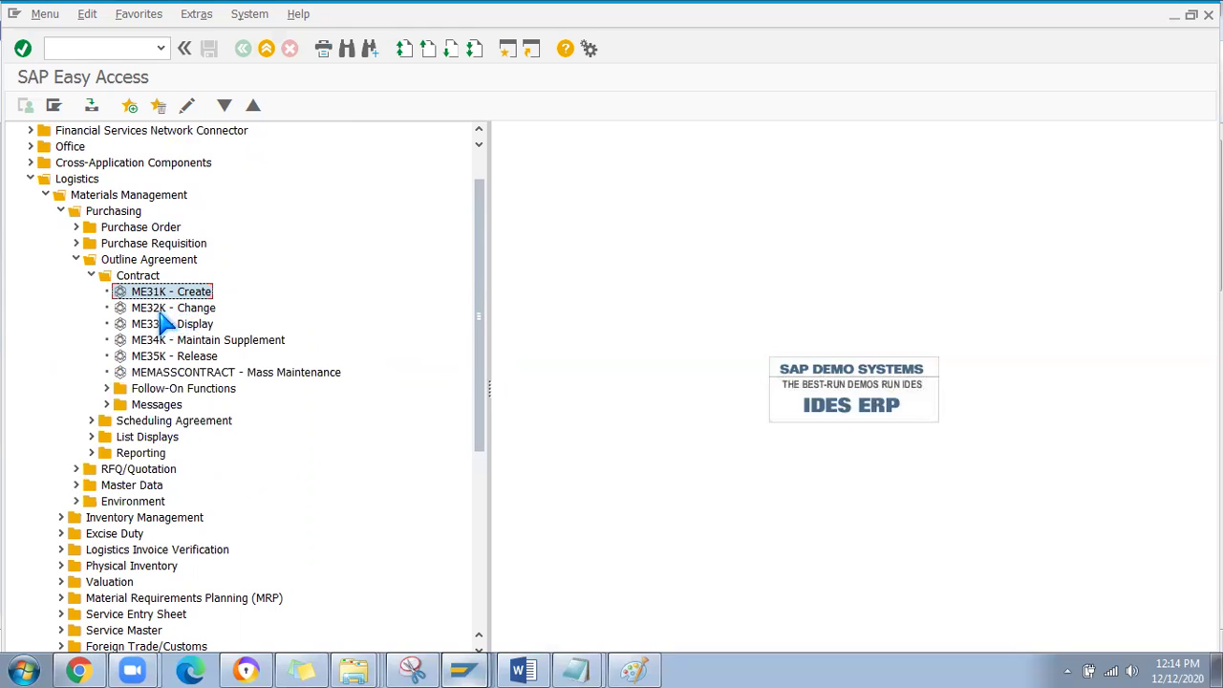
left_click(170, 326)
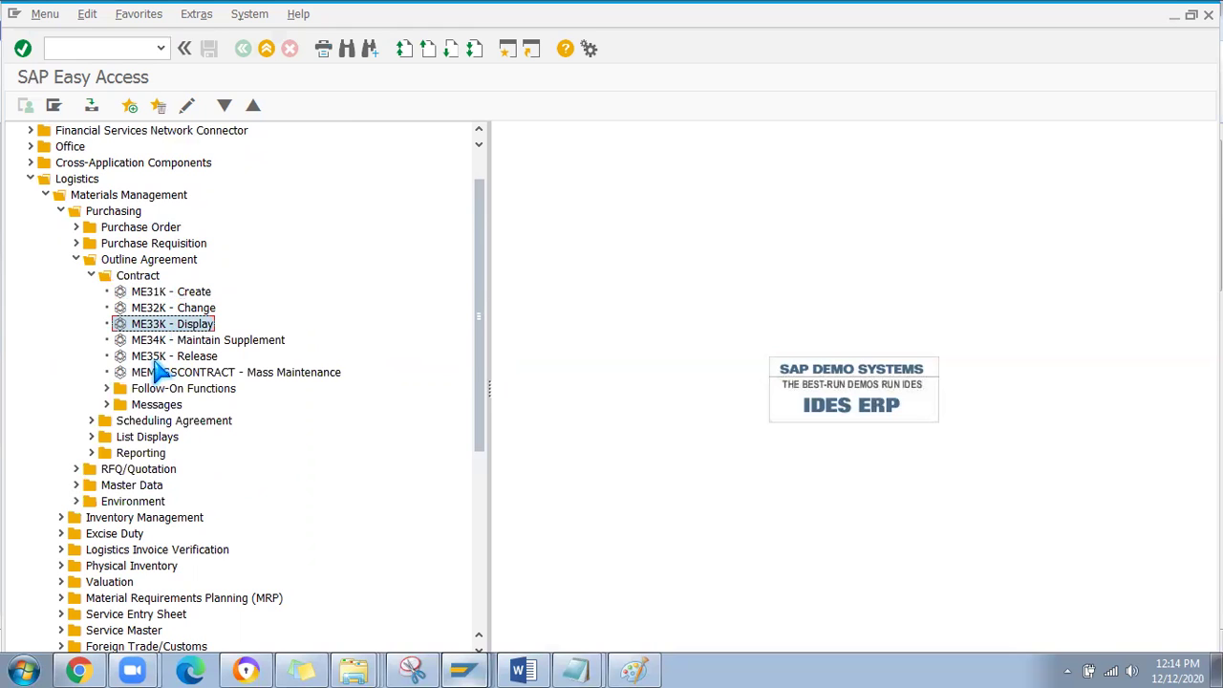
left_click(158, 358)
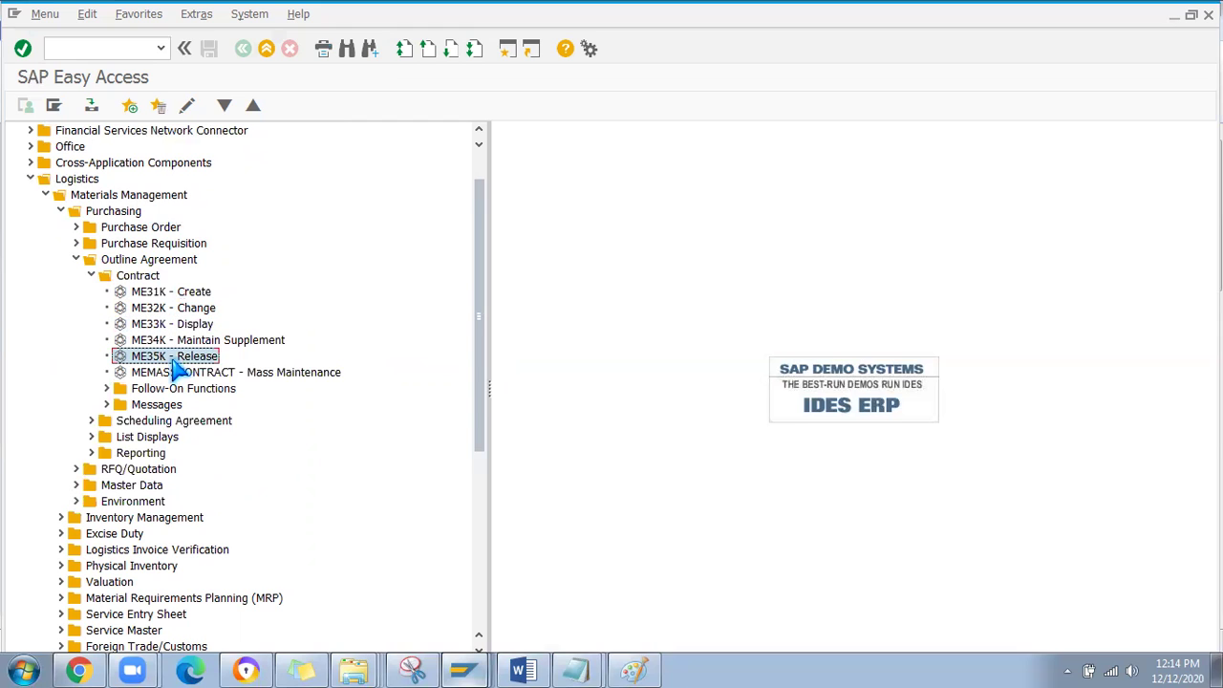
Expand the contract Messages folder, highlight ME9K - Print/Transmit, and briefly view the contract Follow-On Functions.
left_click(107, 404)
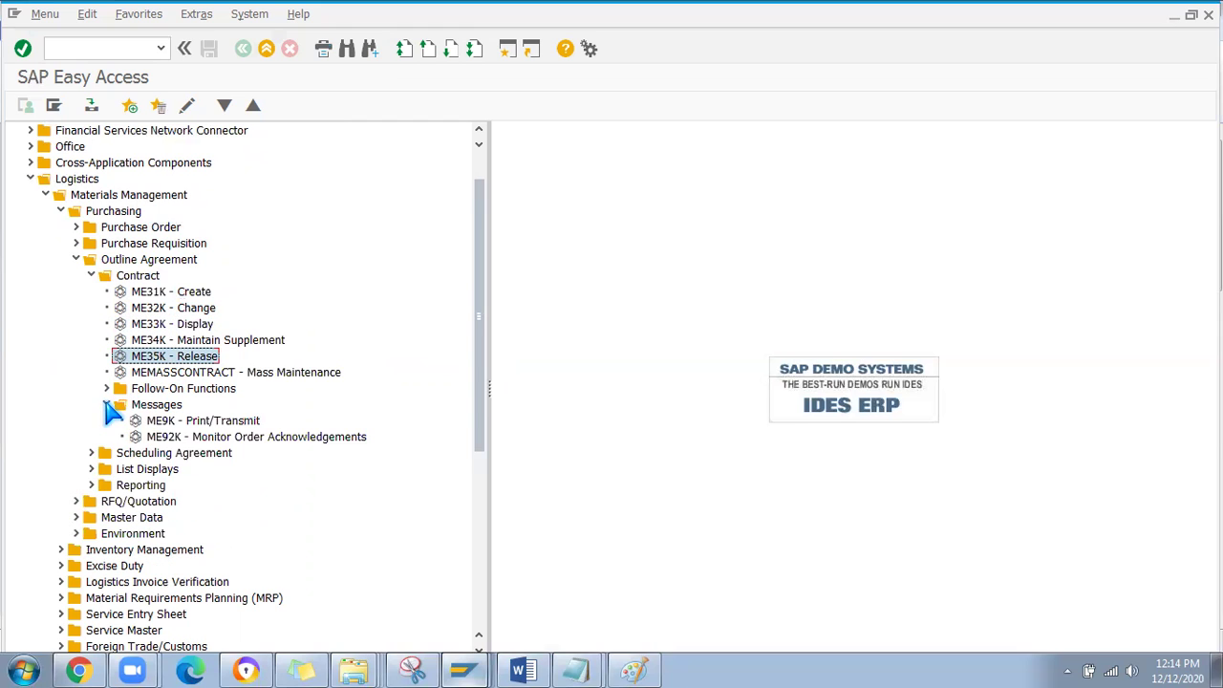
left_click(162, 427)
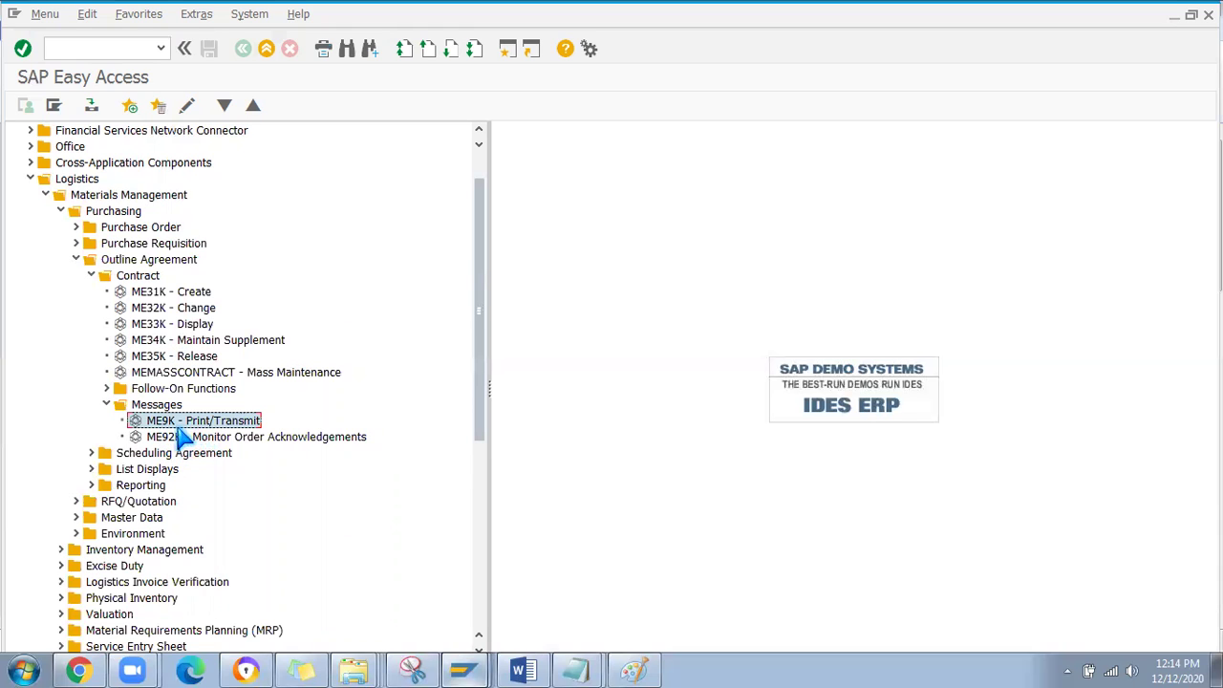
left_click(106, 387)
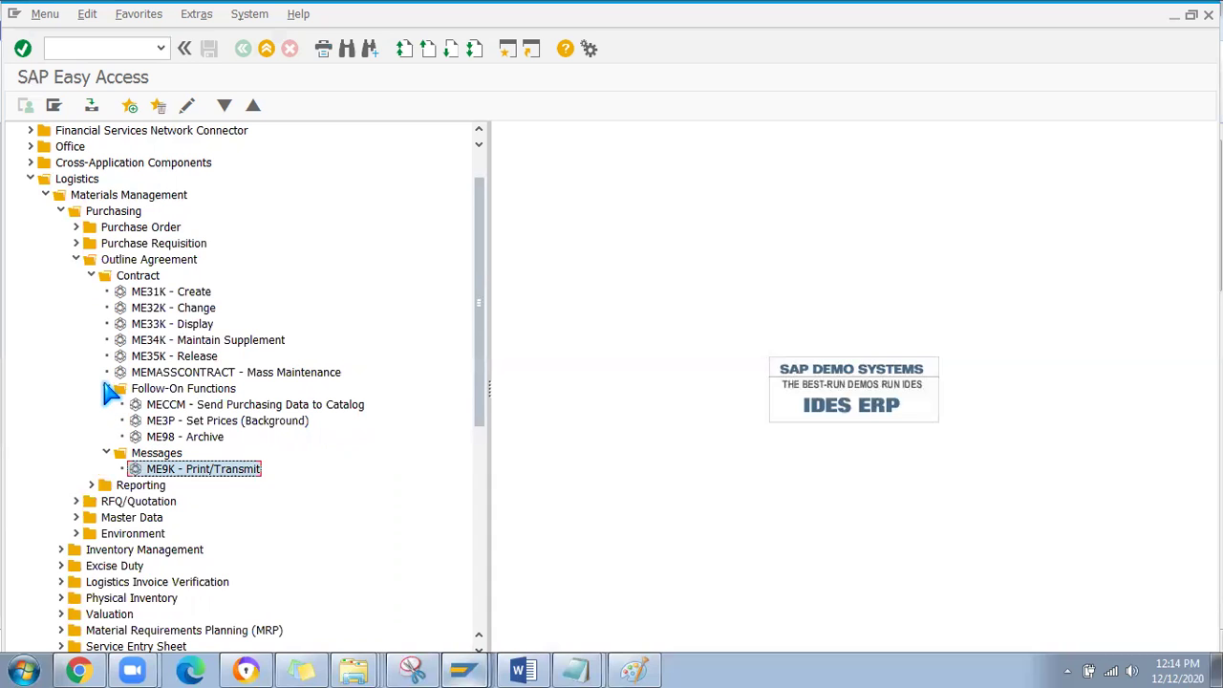
left_click(106, 387)
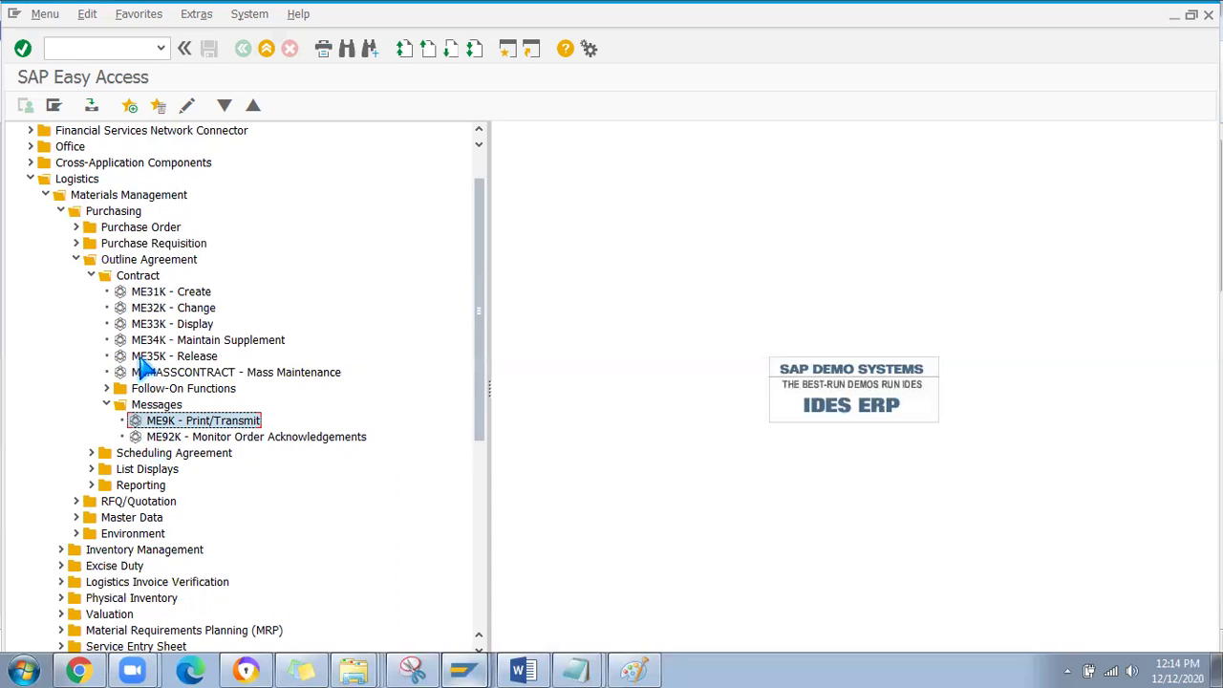
Highlight ME3M - By Material and ME3N - By Agreement Number in the outline agreement List Displays, and collapse the List Displays and Contract folders.
left_click(93, 469)
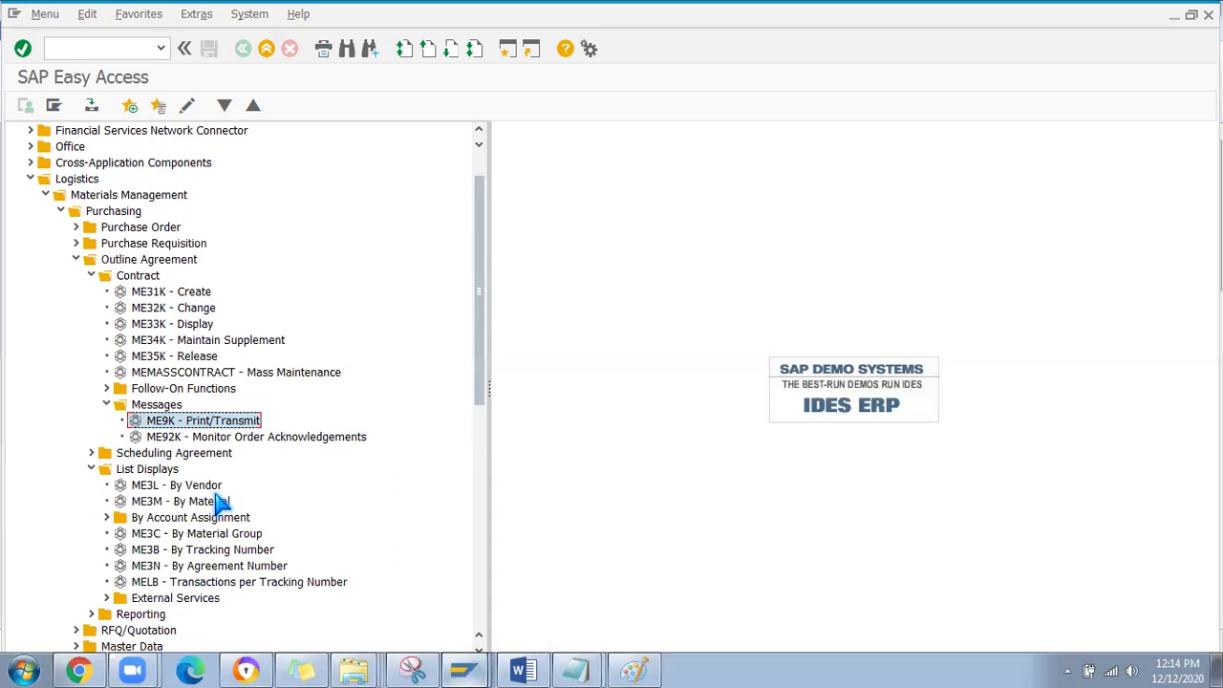
scroll(205, 500, "down", 1)
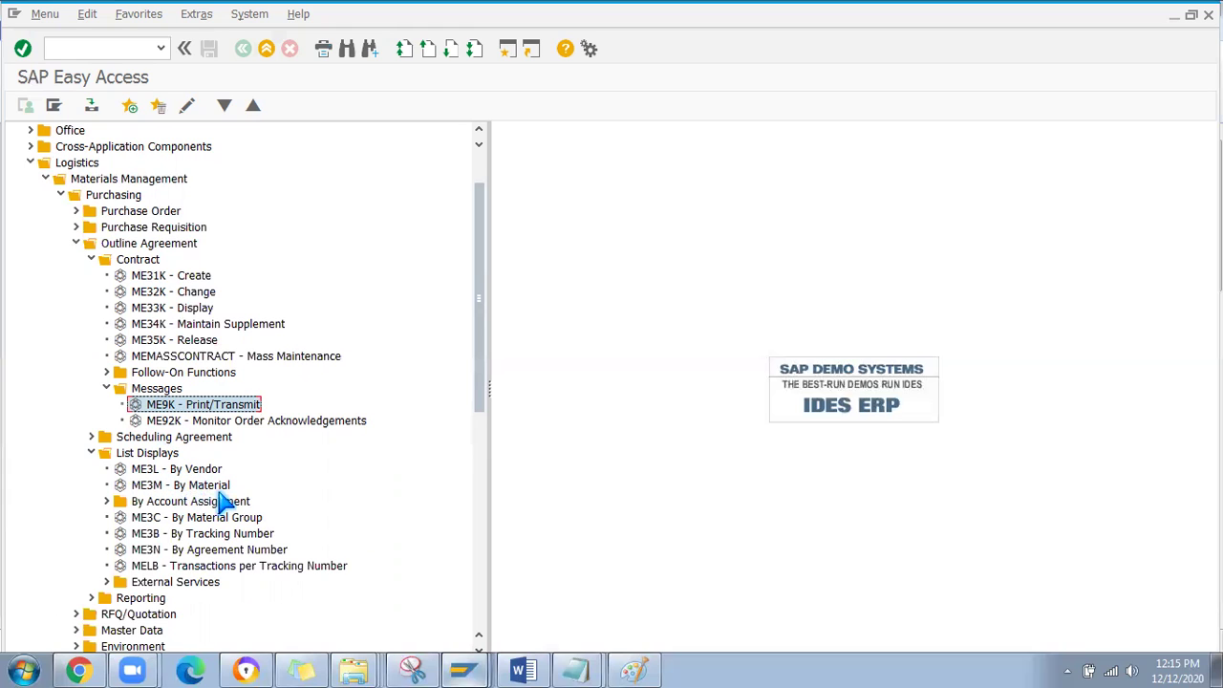
left_click(195, 489)
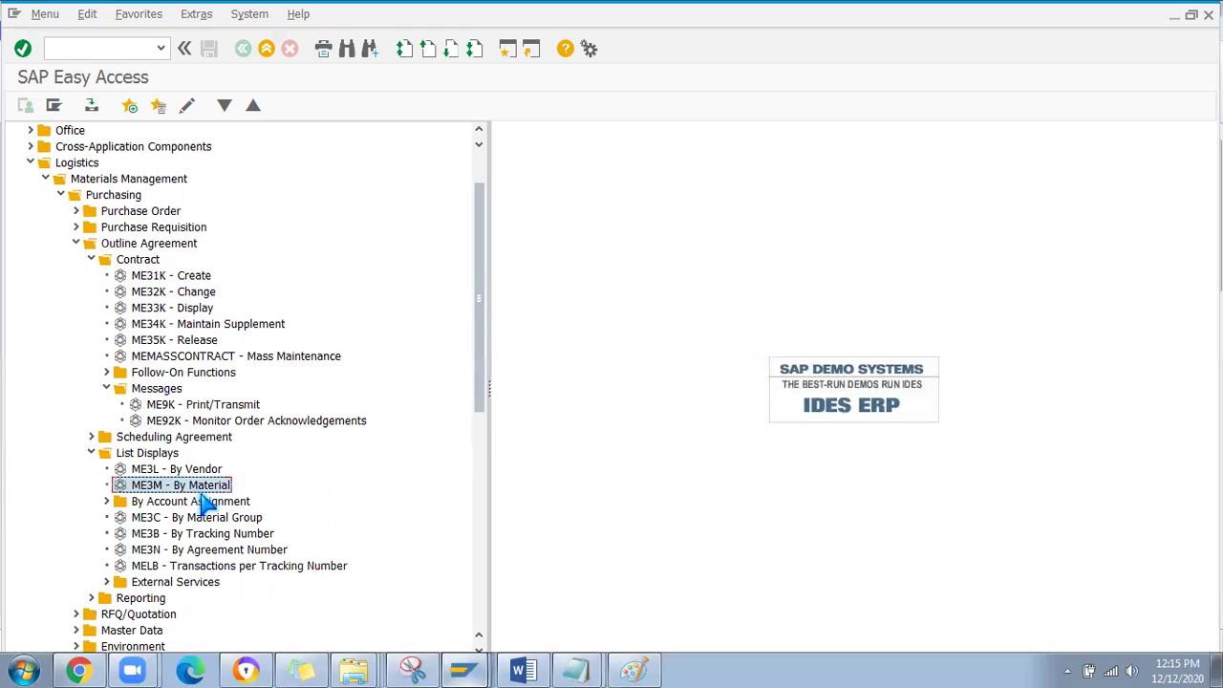
left_click(170, 551)
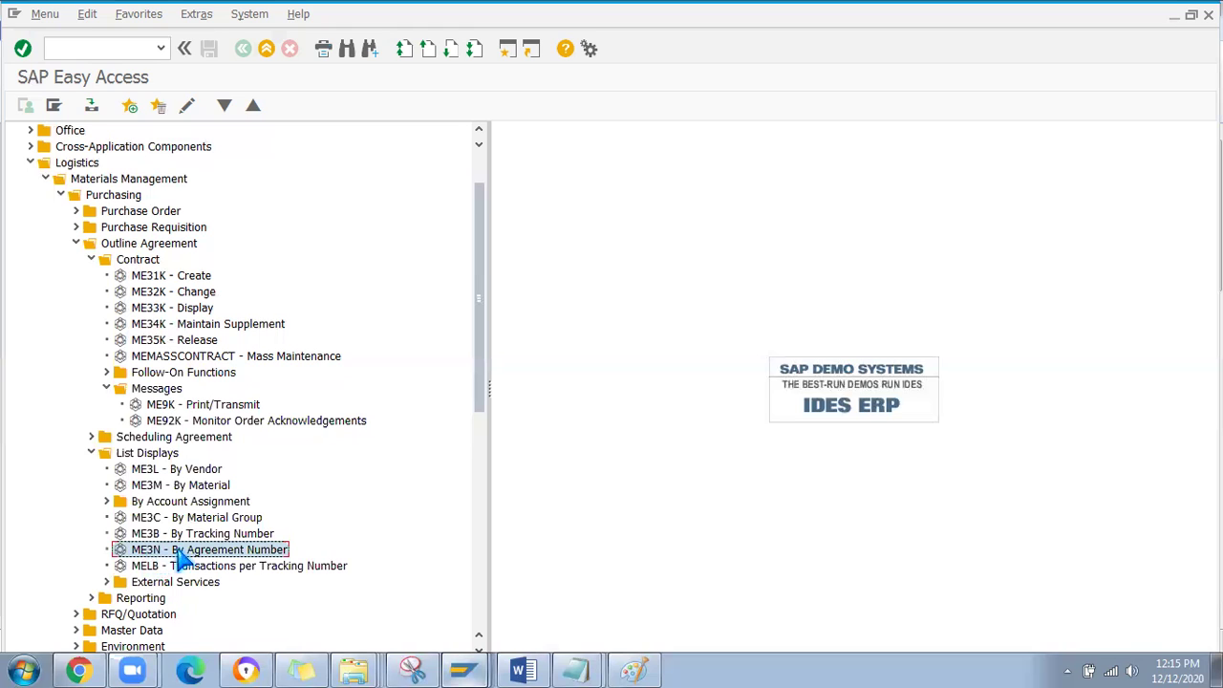
left_click(90, 454)
left_click(90, 261)
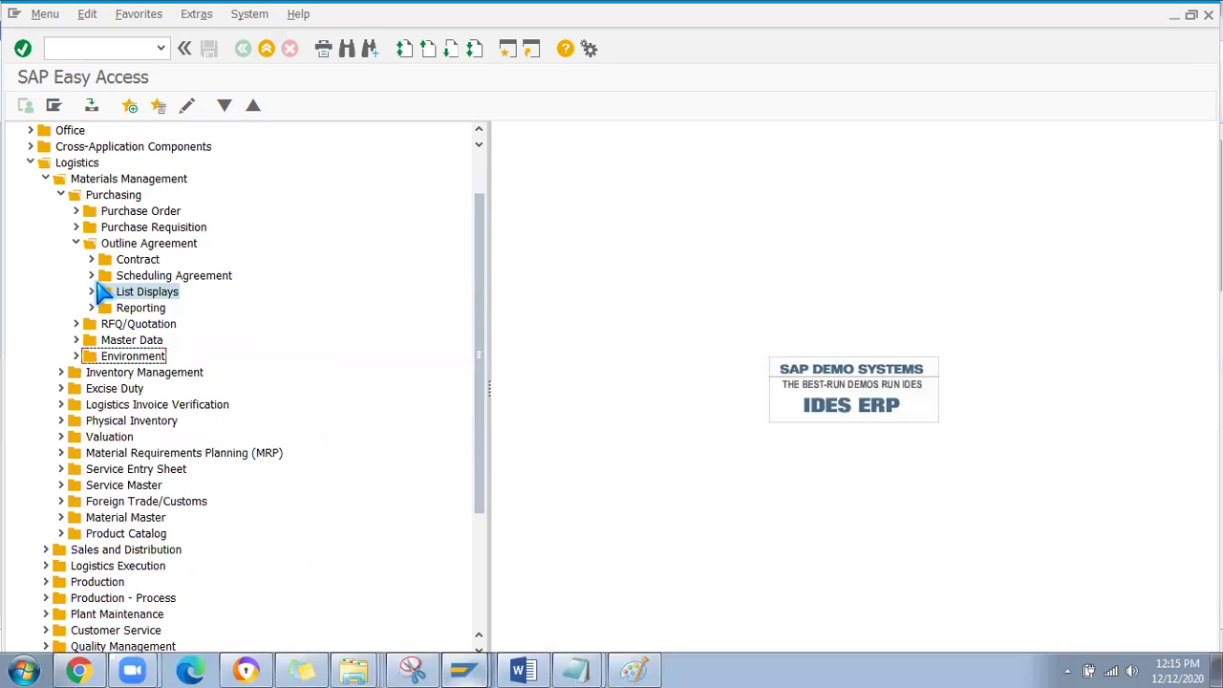
Expand Scheduling Agreement with its Create and Delivery Schedule folders, and highlight ME35L - Release and ME38 - Maintain.
left_click(91, 276)
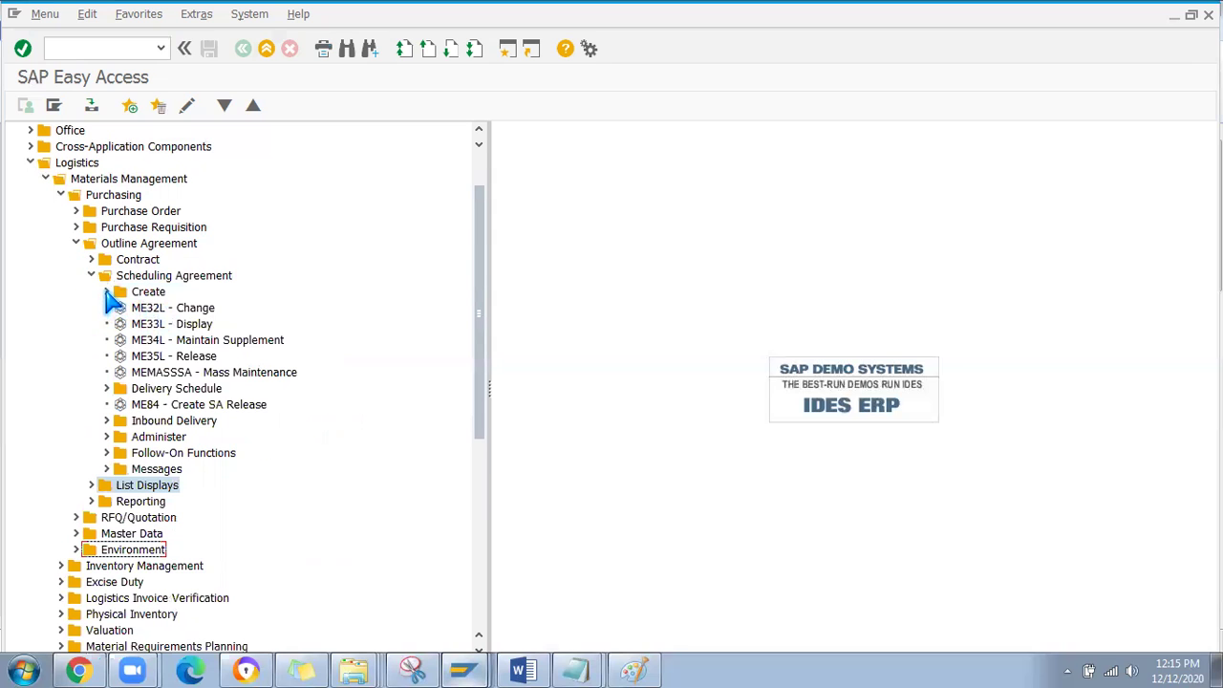
left_click(107, 292)
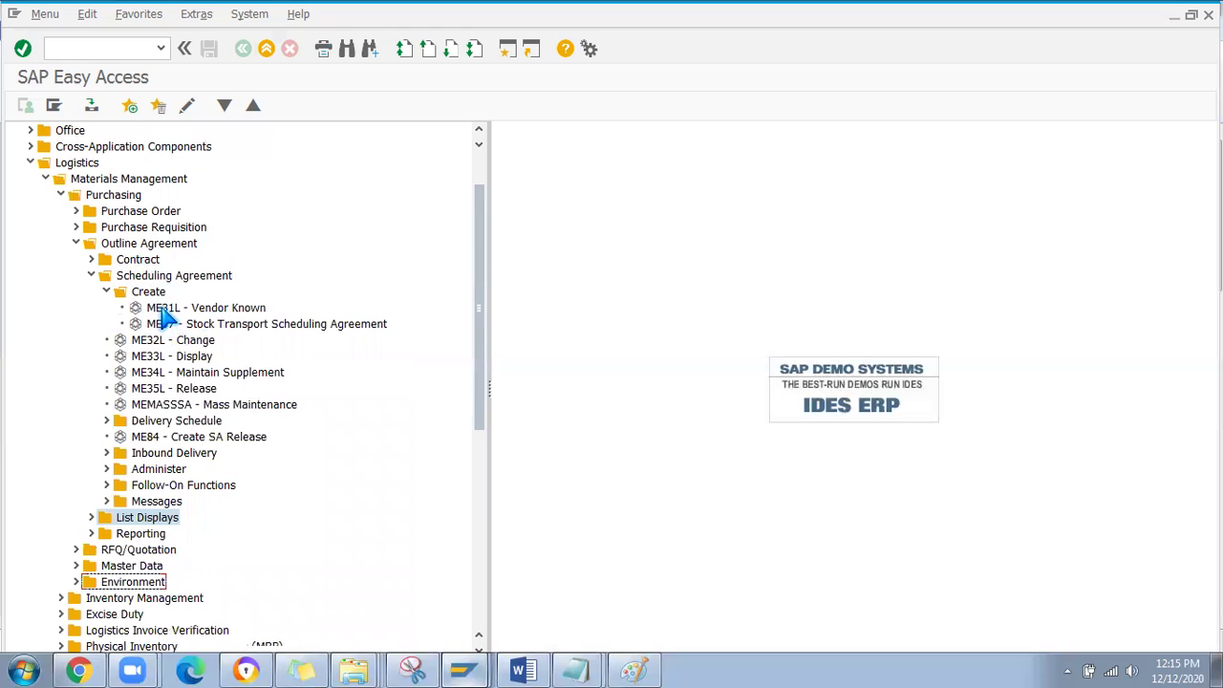
left_click(161, 392)
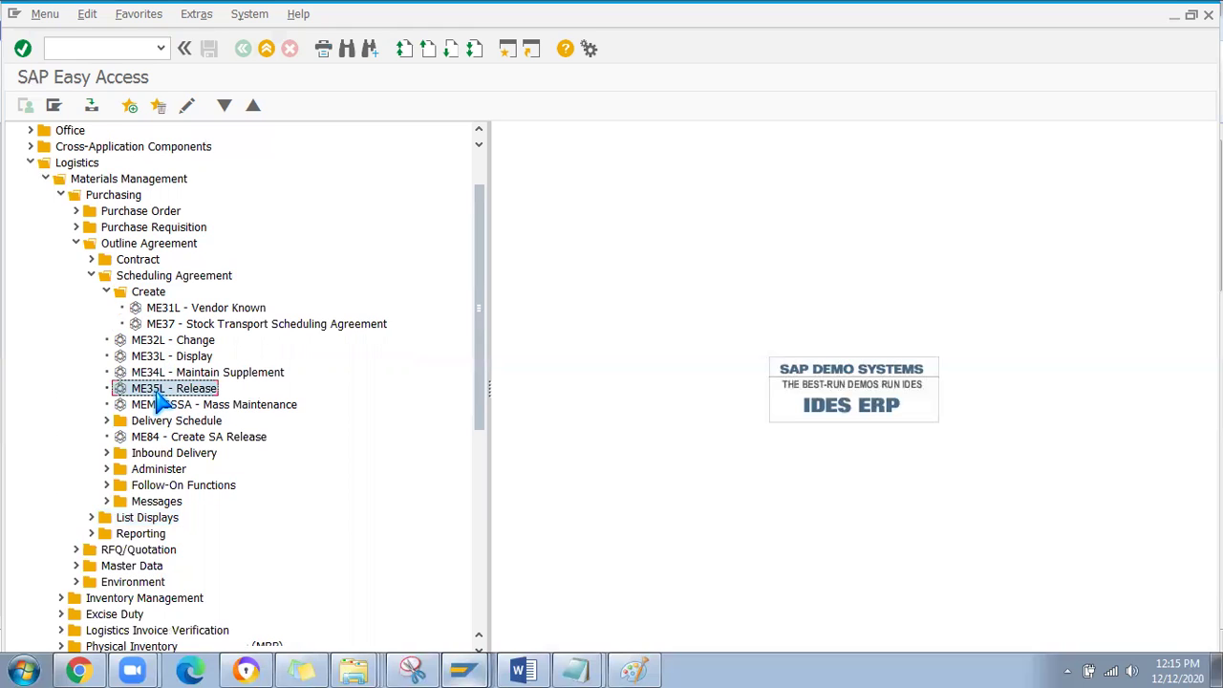
left_click(105, 420)
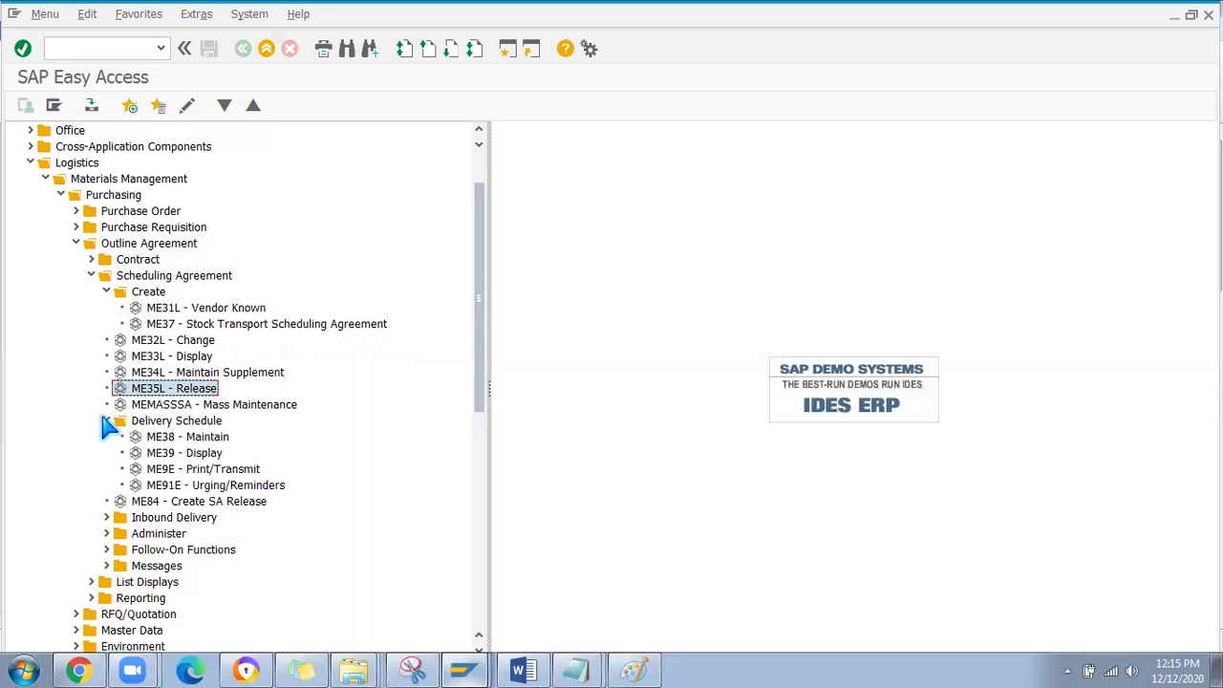
left_click(174, 438)
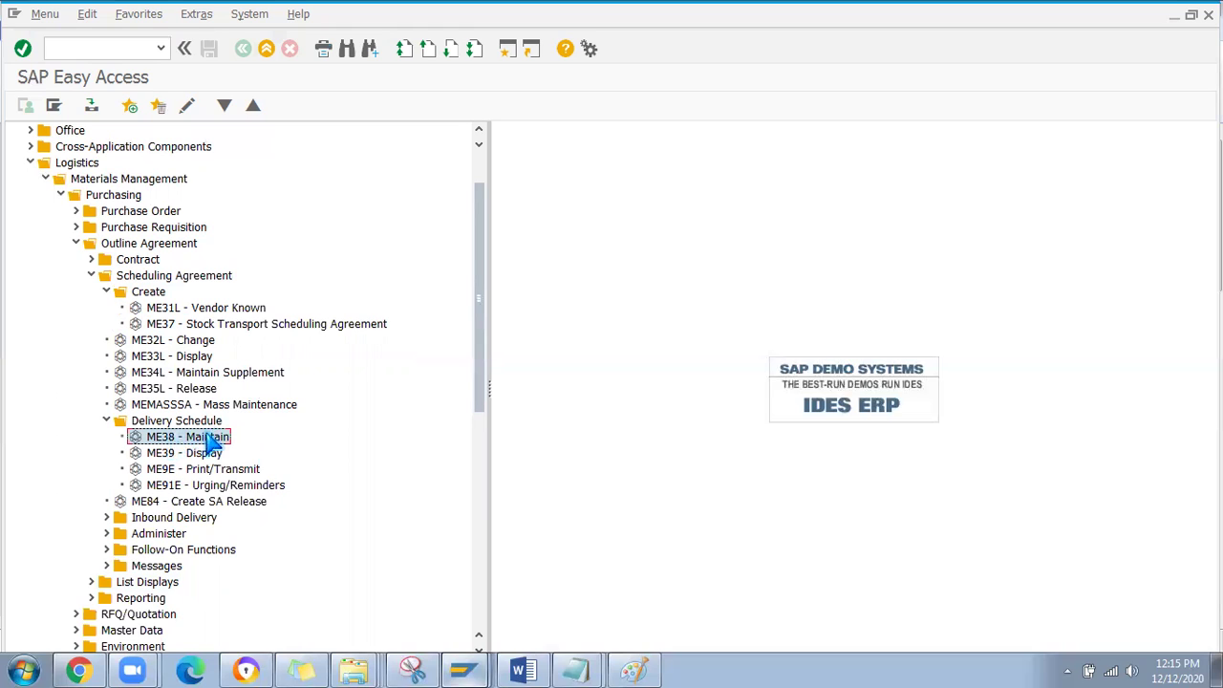
Collapse the scheduling agreement's Delivery Schedule and Create folders, and briefly view its Follow-On Functions.
left_click(106, 420)
left_click(106, 291)
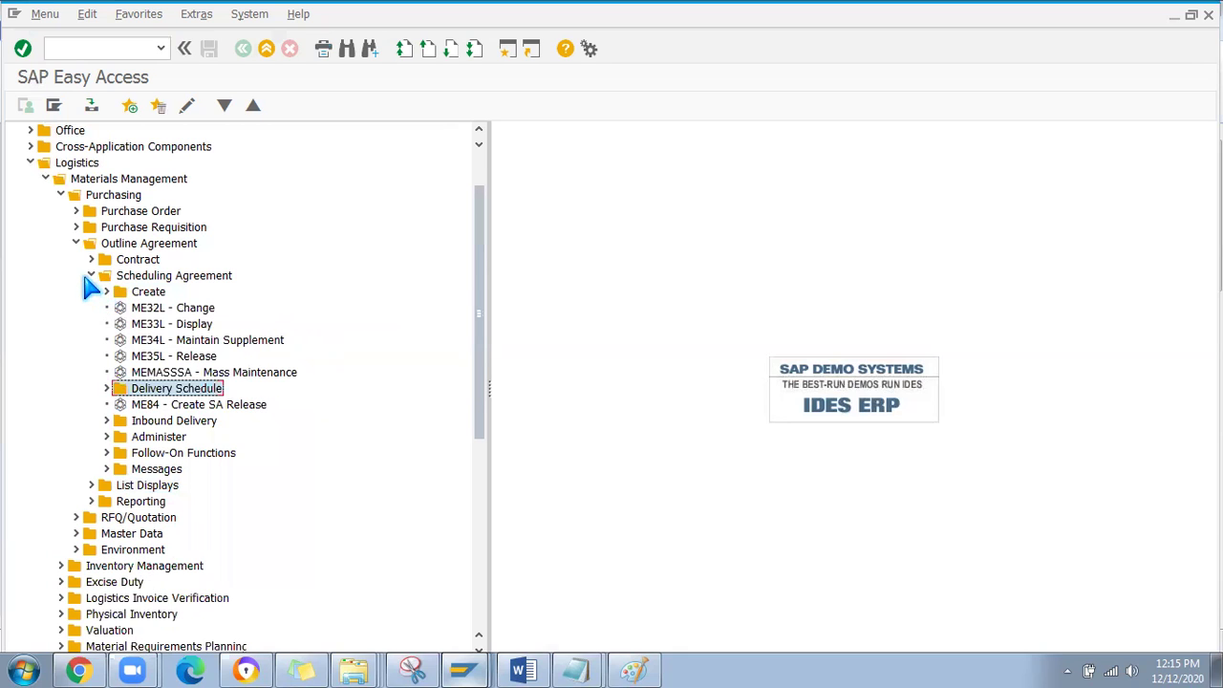
left_click(91, 275)
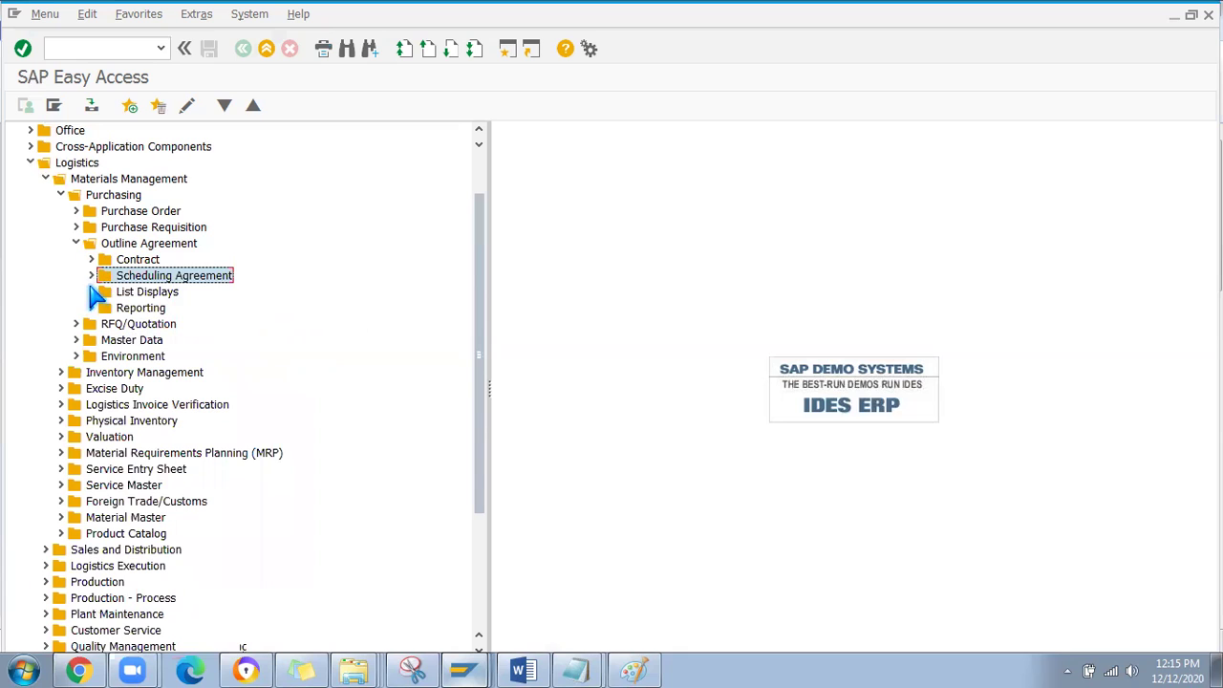
left_click(91, 277)
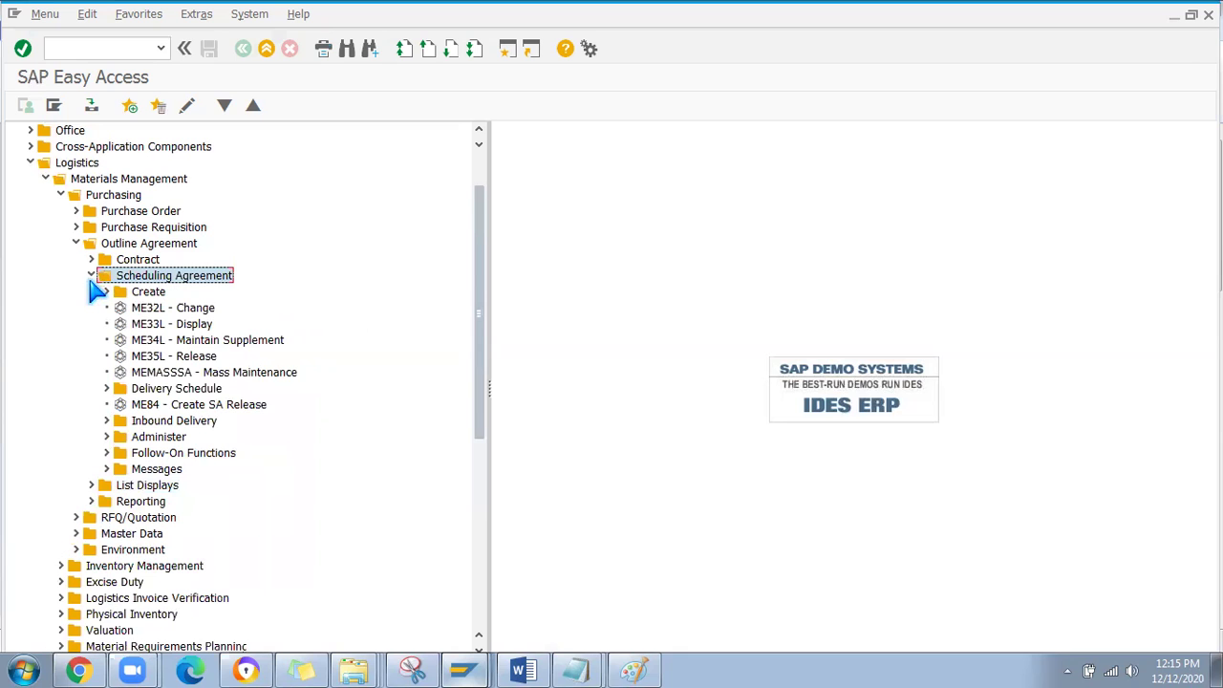
left_click(104, 455)
left_click(106, 453)
Expand the outline agreement Reporting folder, highlight ME2A - Monitor Confirmations, and collapse everything back up to Outline Agreement.
left_click(92, 502)
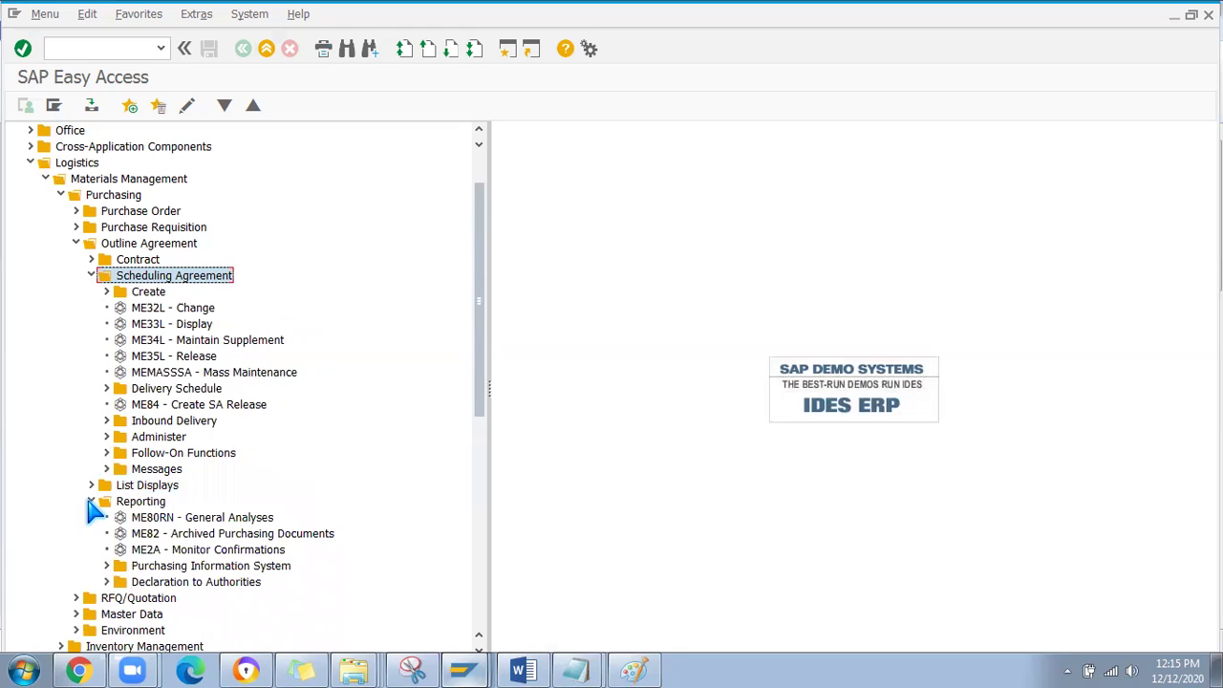
left_click(161, 550)
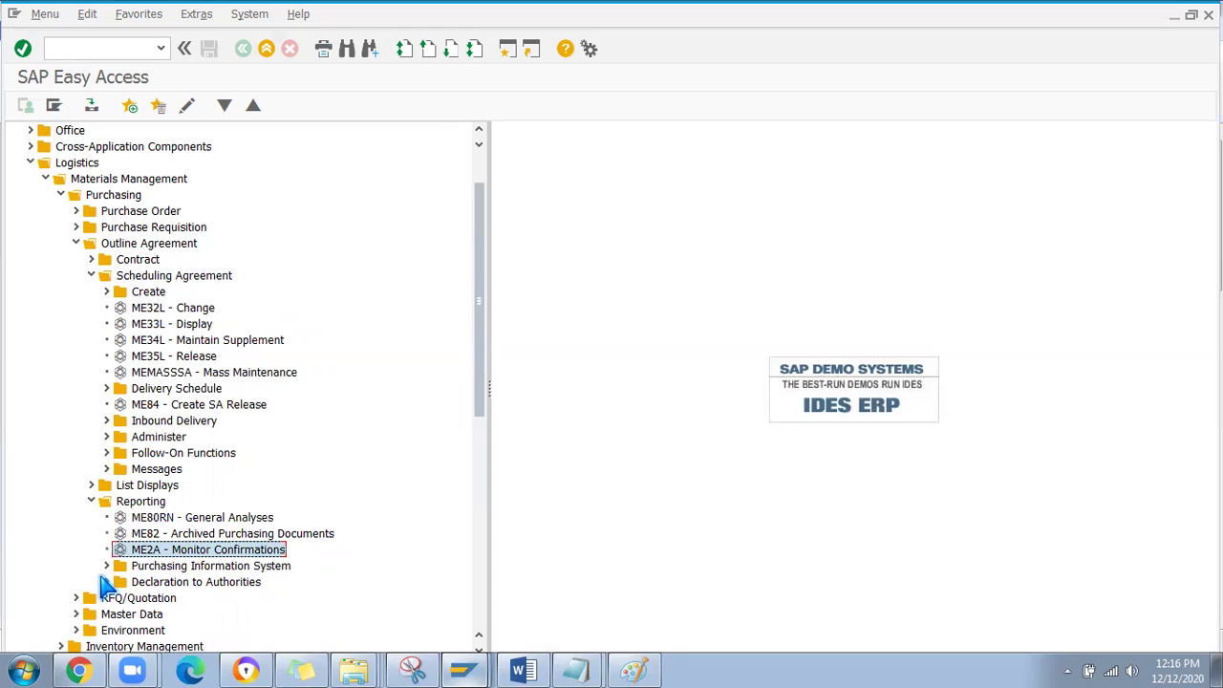
left_click(107, 567)
left_click(92, 277)
left_click(93, 308)
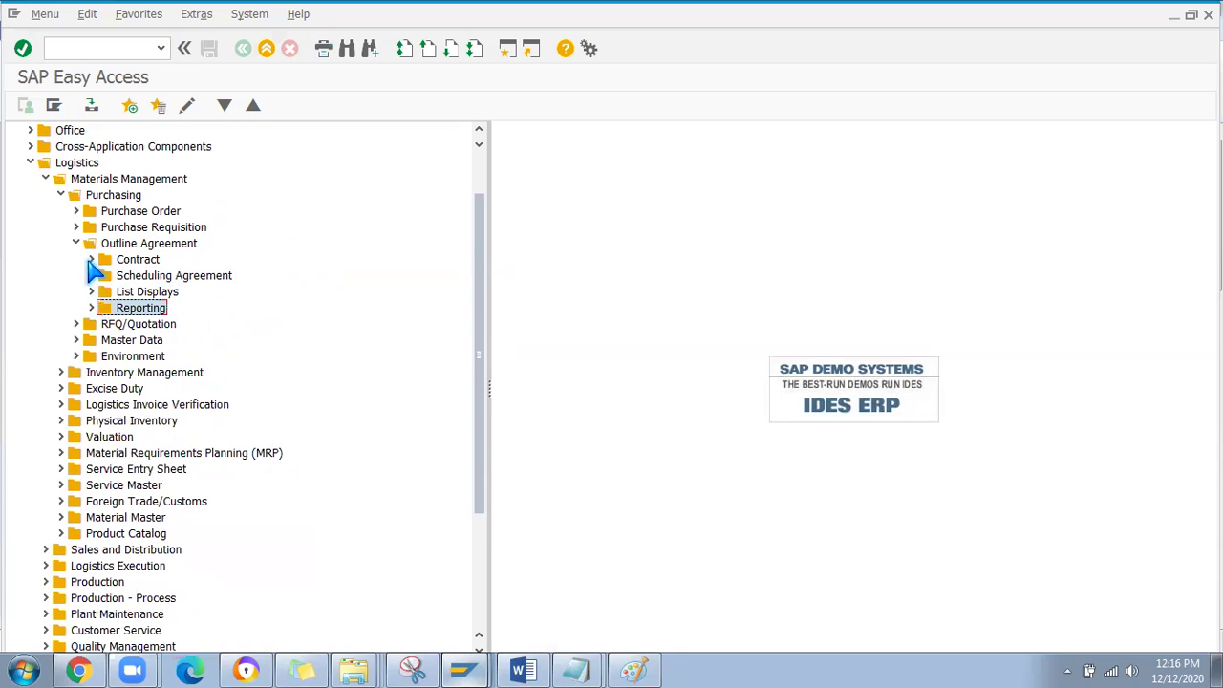
left_click(77, 244)
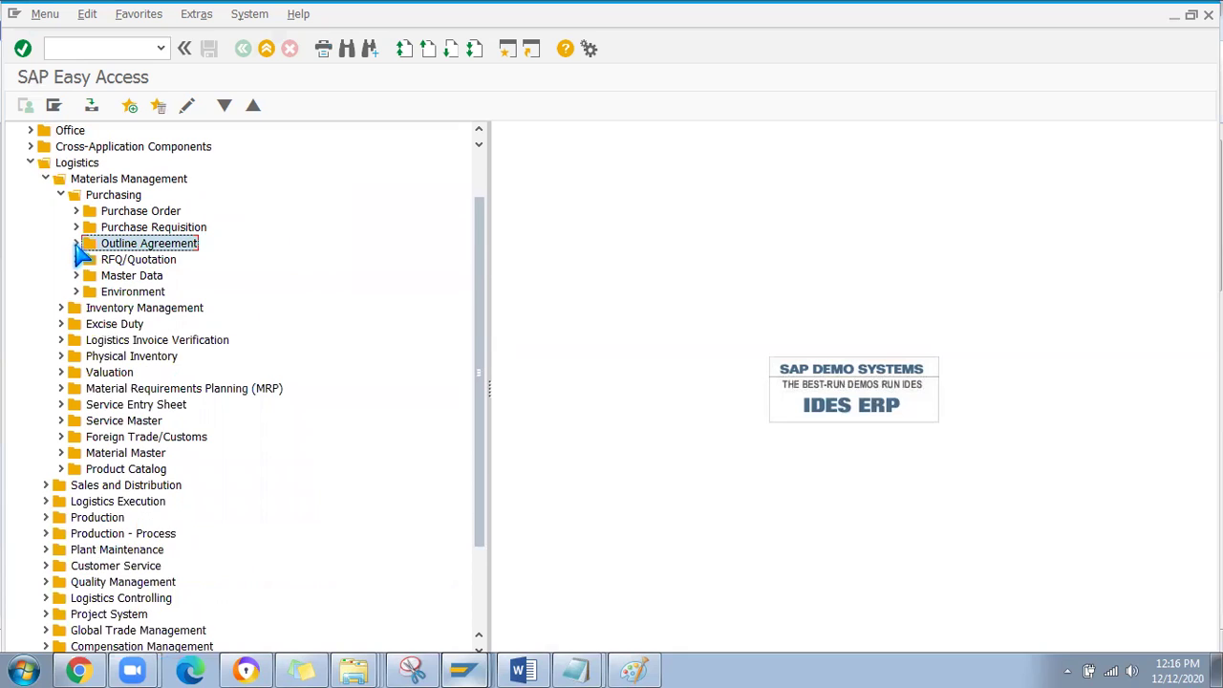
Expand RFQ/Quotation and Request for Quotation, highlight ME41 - Create and ME43 - Display, and briefly view the List Displays.
left_click(105, 259)
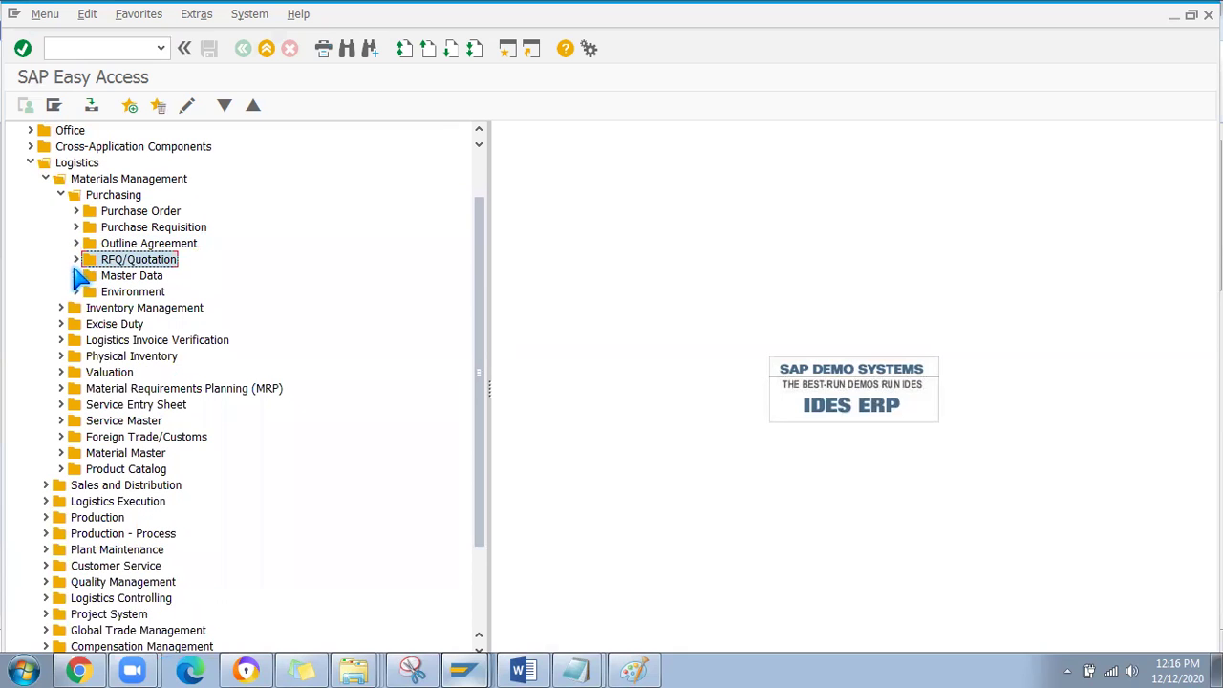
left_click(77, 260)
left_click(92, 276)
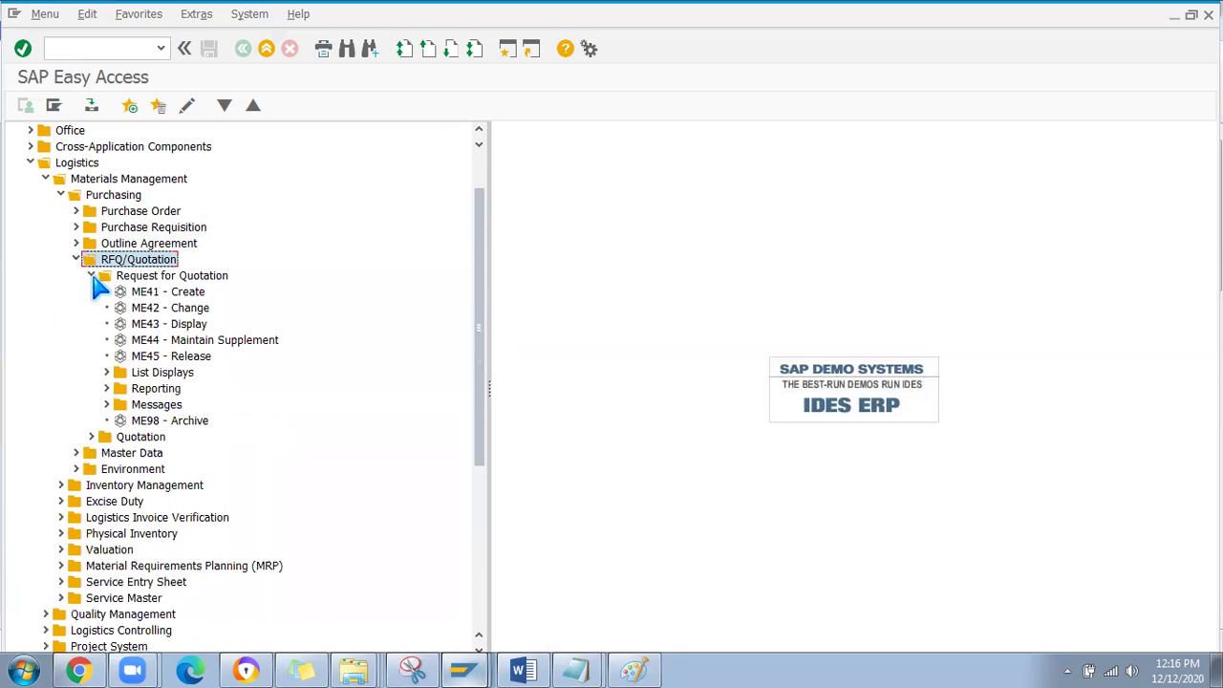
left_click(164, 293)
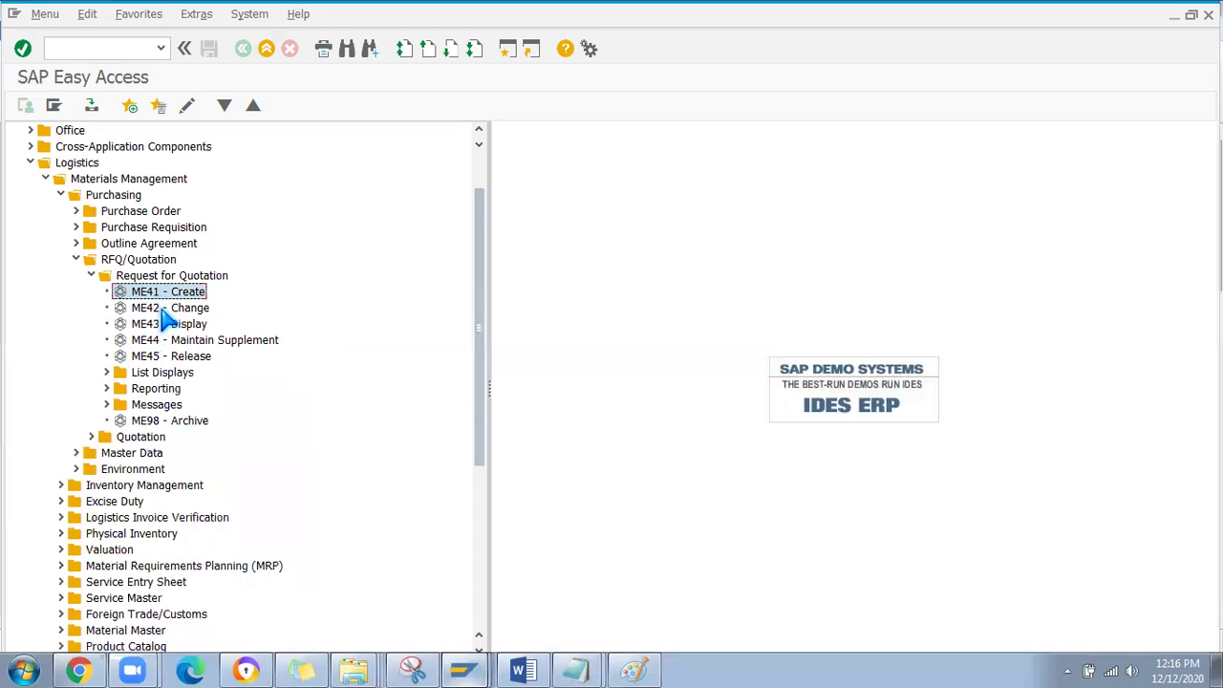
left_click(177, 327)
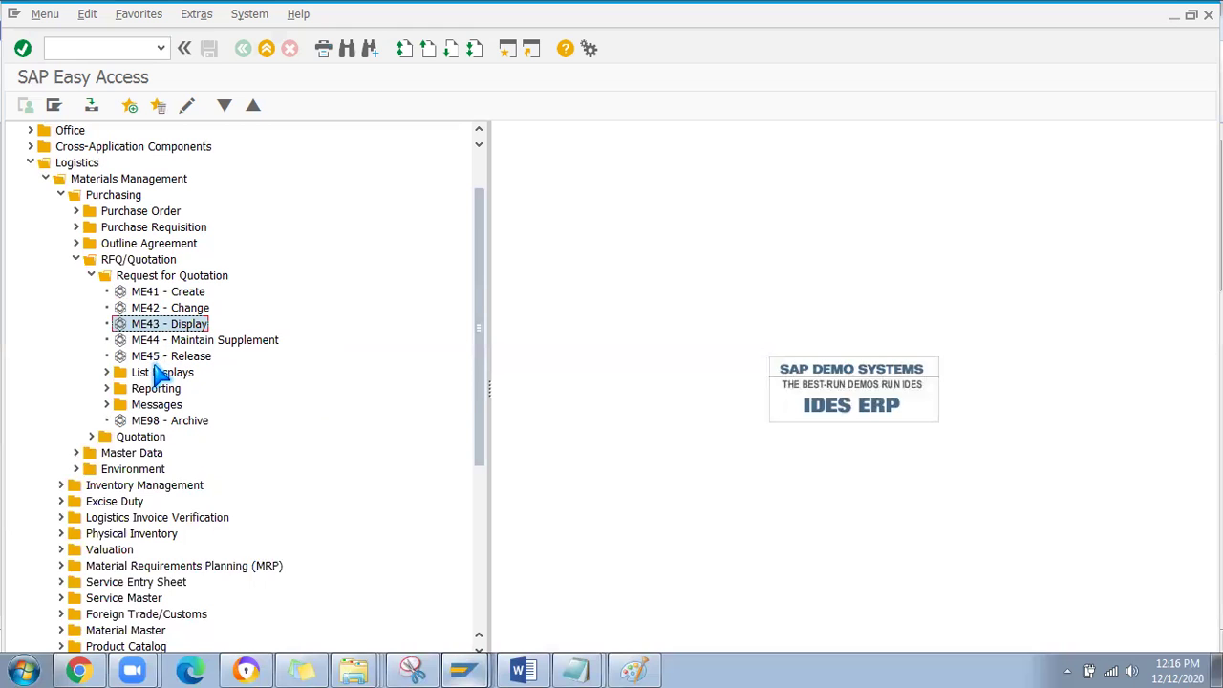
left_click(105, 374)
left_click(106, 373)
Expand the Quotation folder, highlight ME47 - Maintain and ME49 - Price Comparison, and collapse RFQ/Quotation.
left_click(92, 437)
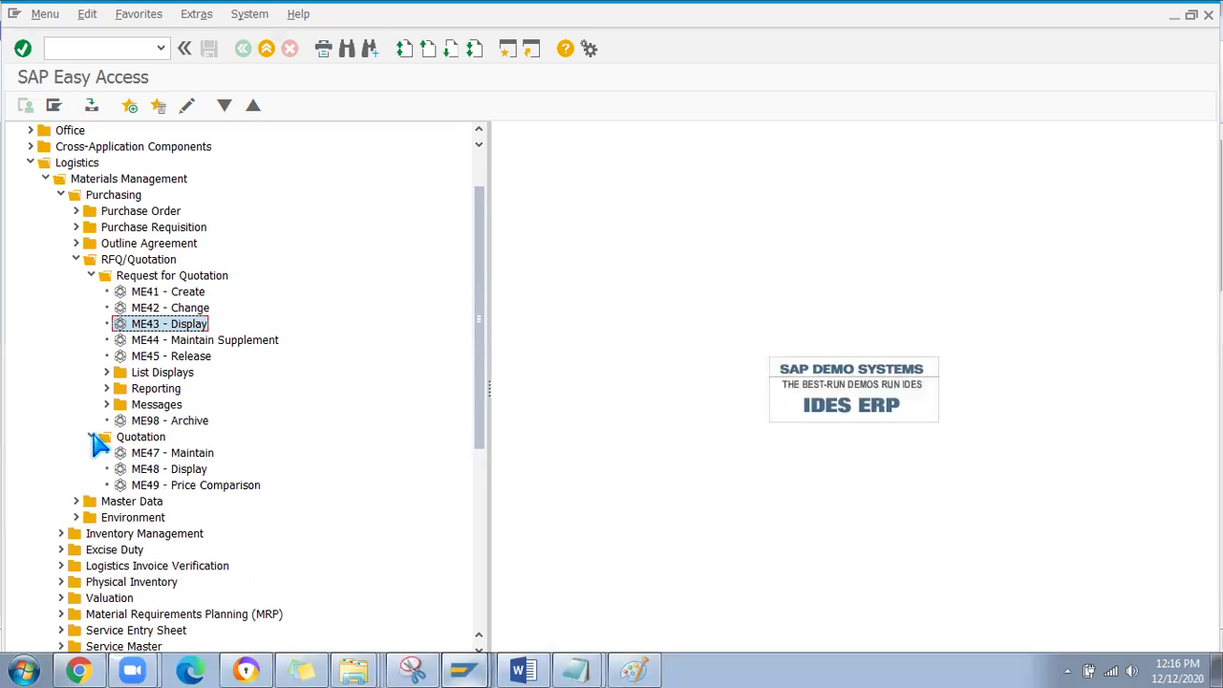
left_click(169, 457)
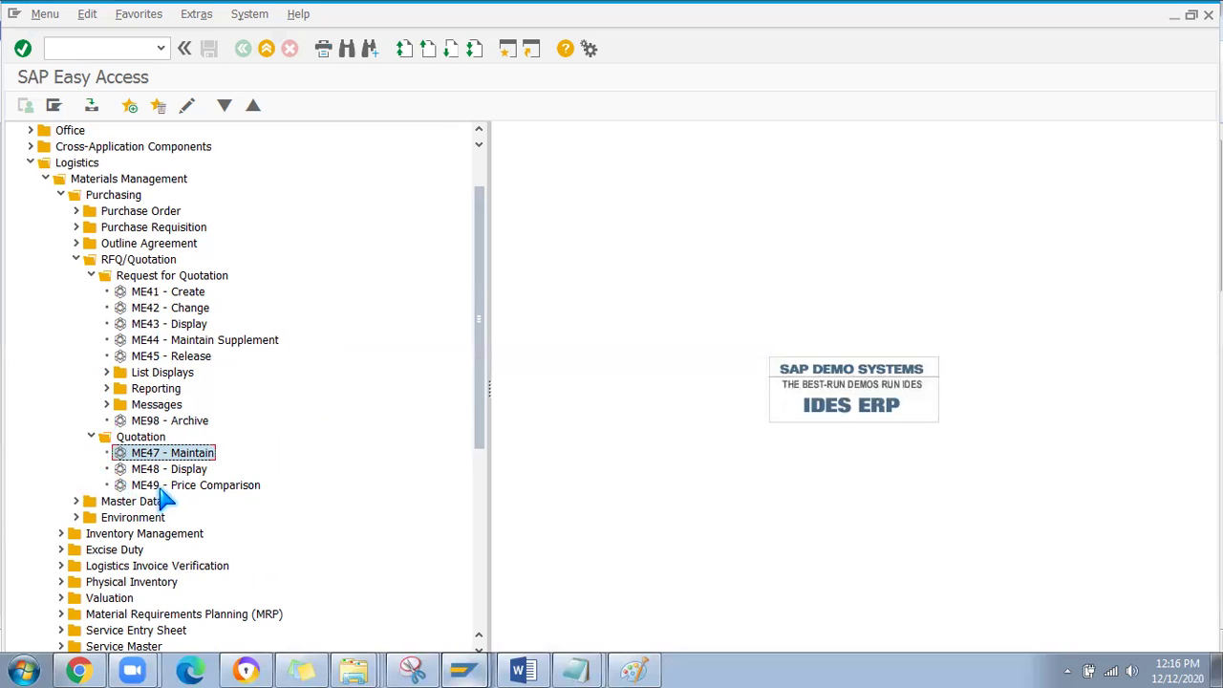
left_click(163, 485)
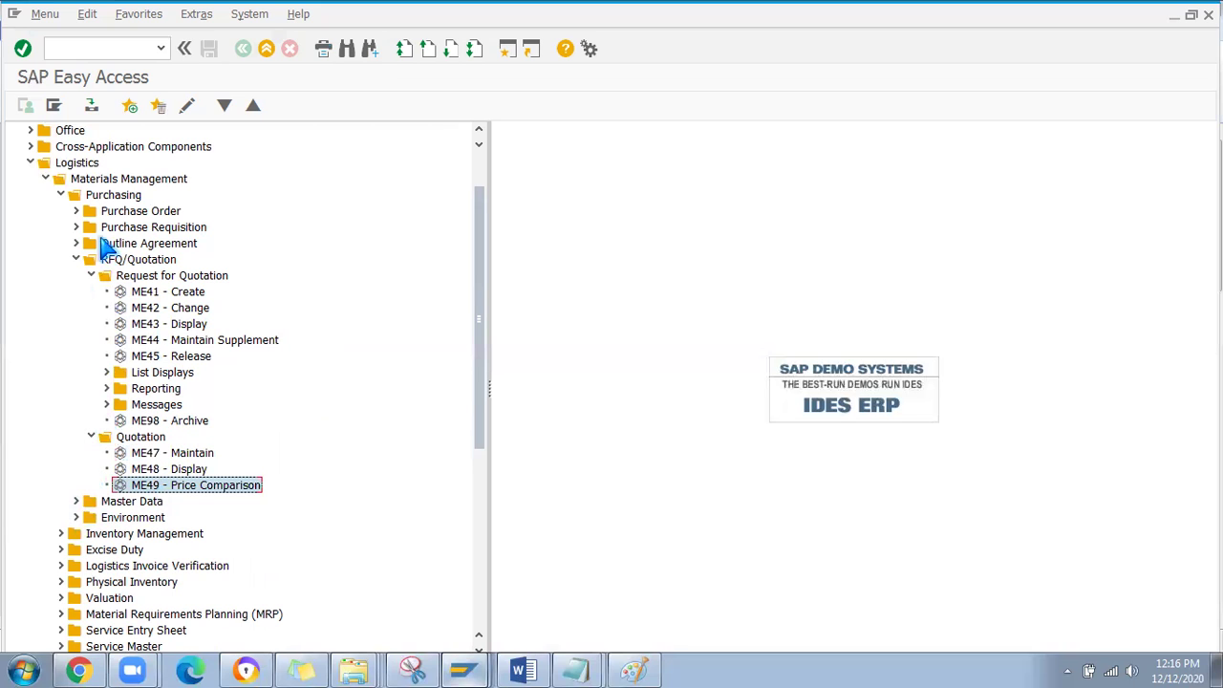
left_click(75, 259)
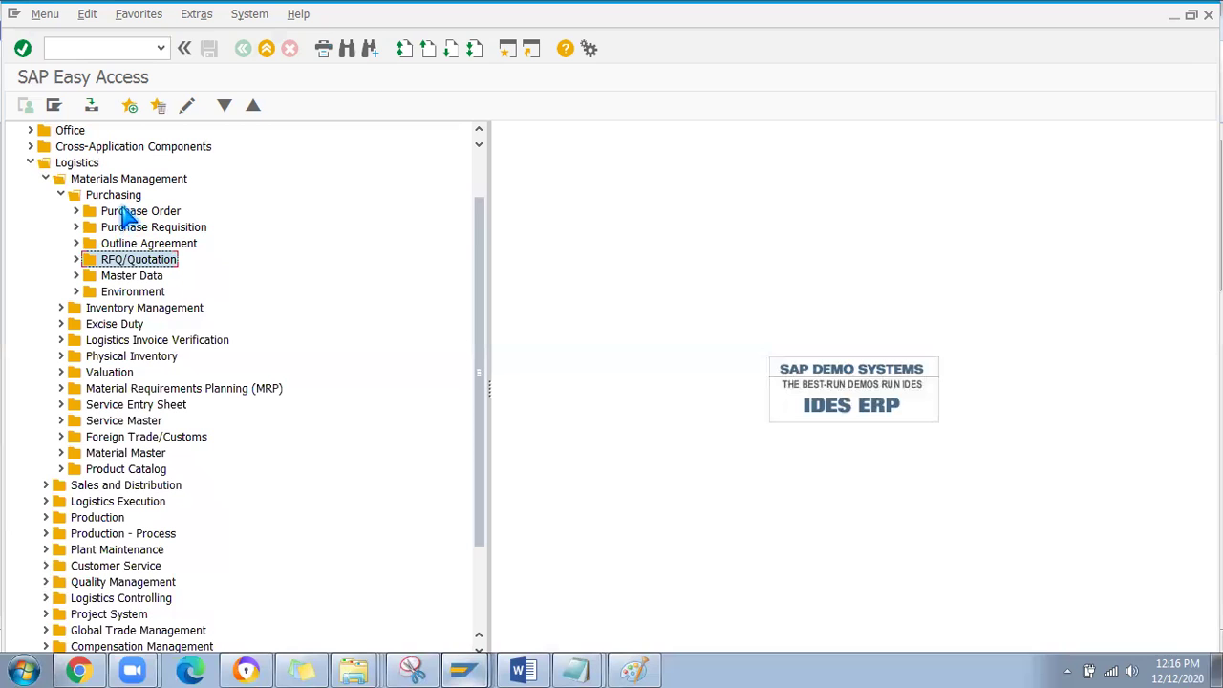
Expand the purchasing Environment and Service Entry Sheet folders, and highlight ML81N - Maintain, ML85 - Collective Release and ML83 - Print/Transmit.
left_click(77, 292)
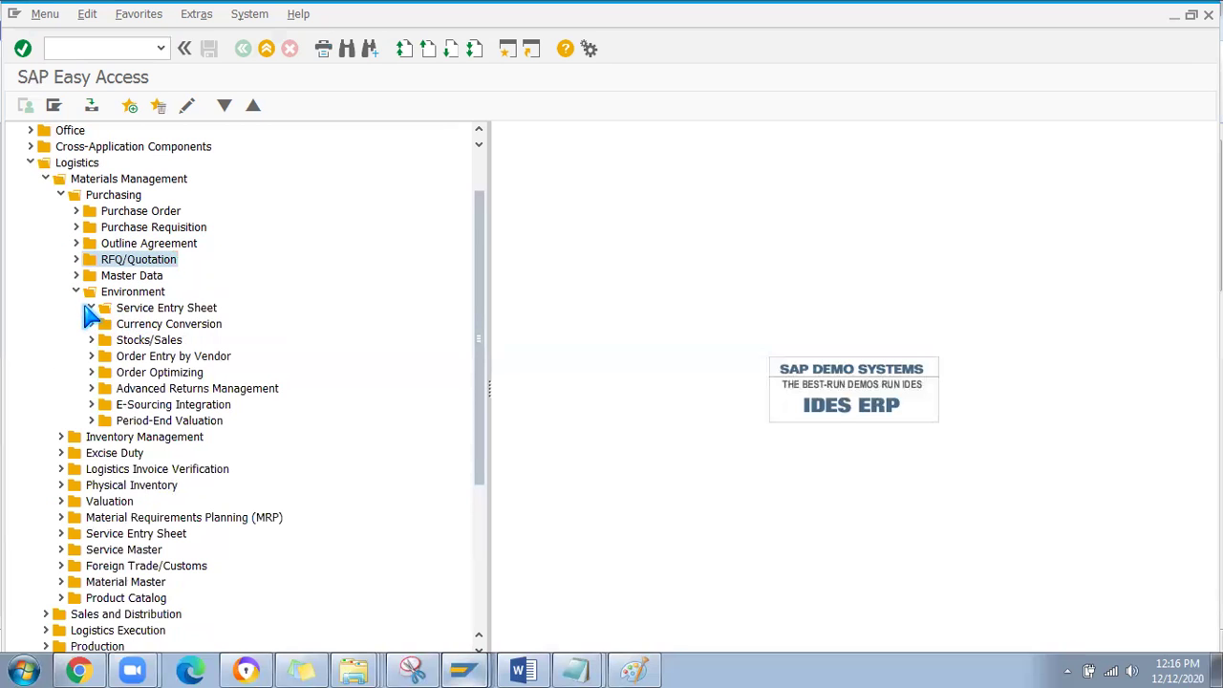
left_click(91, 308)
left_click(170, 326)
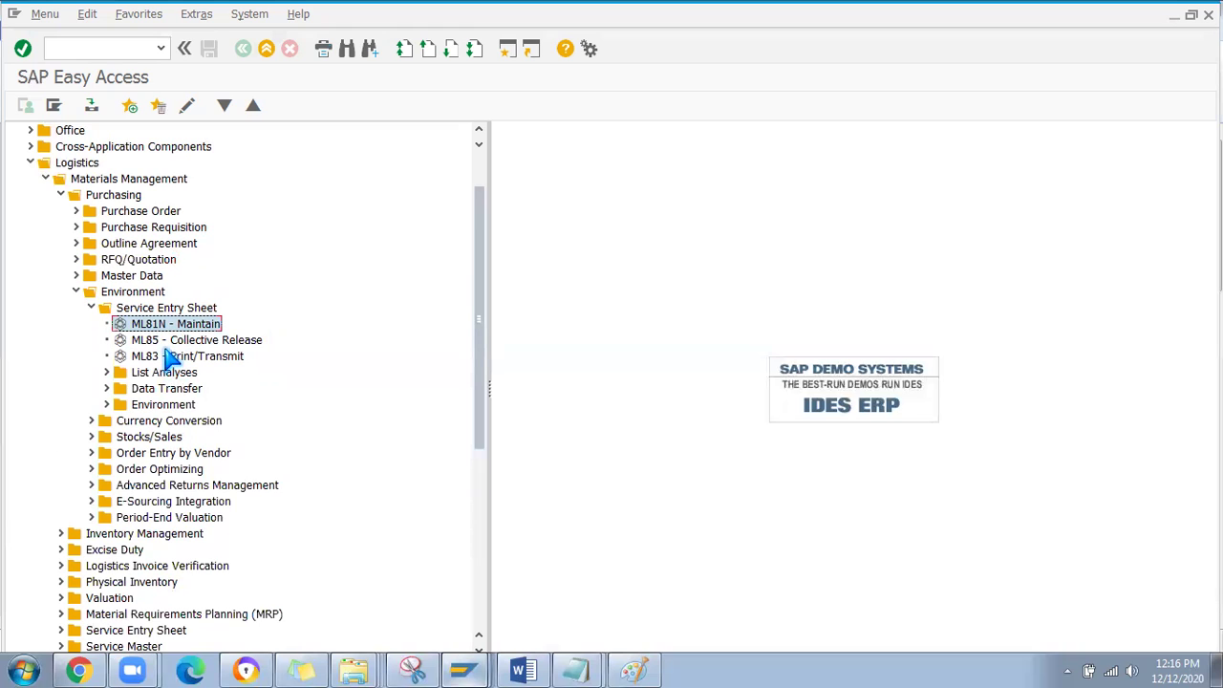
left_click(169, 341)
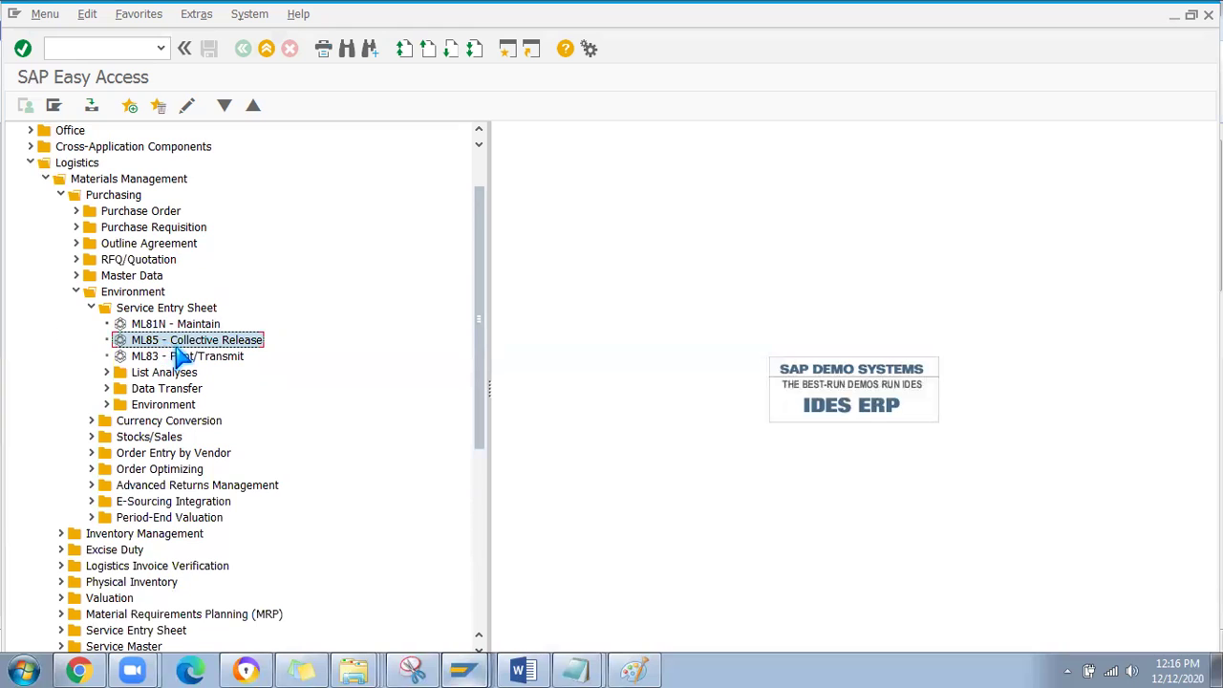
left_click(165, 360)
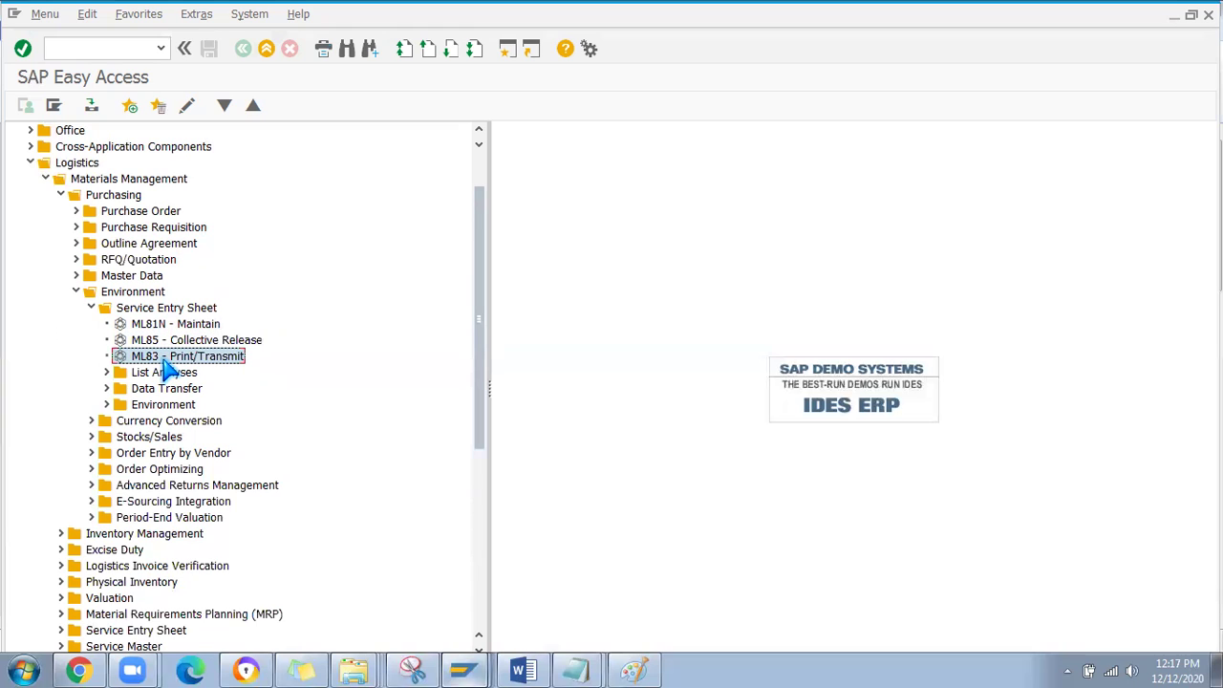
Expand the service entry sheet List Analyses, highlight ML84 - For Purchase order, and collapse List Analyses and Service Entry Sheet.
left_click(107, 372)
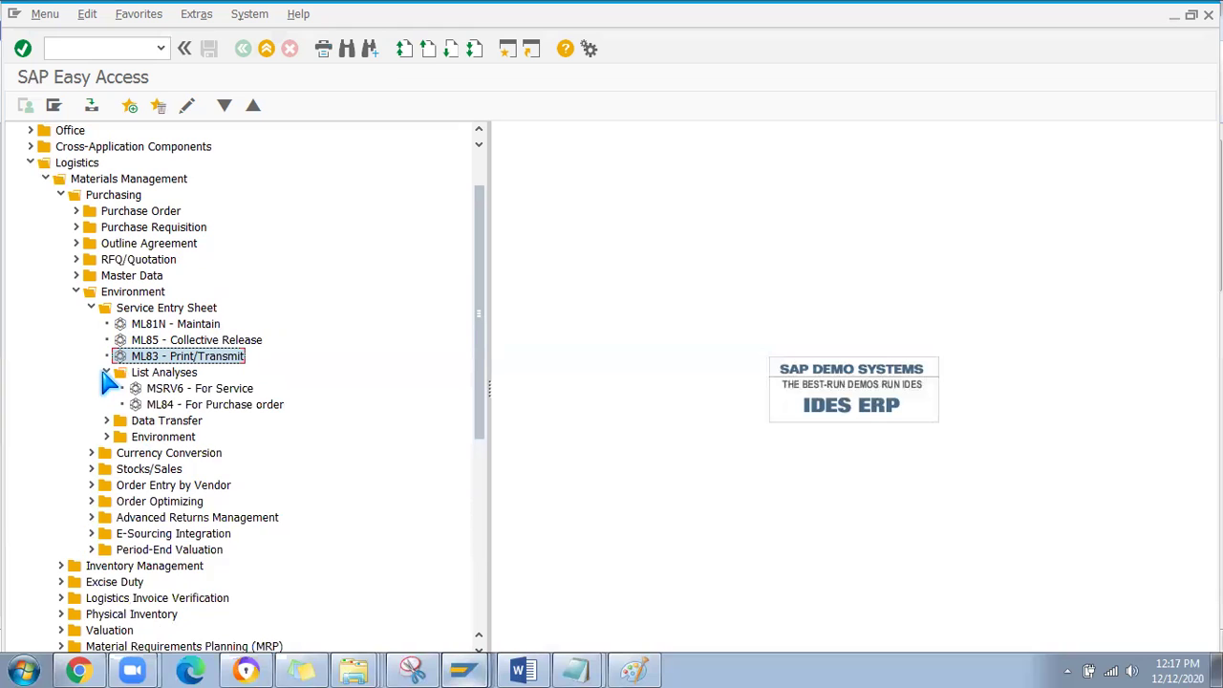
left_click(208, 409)
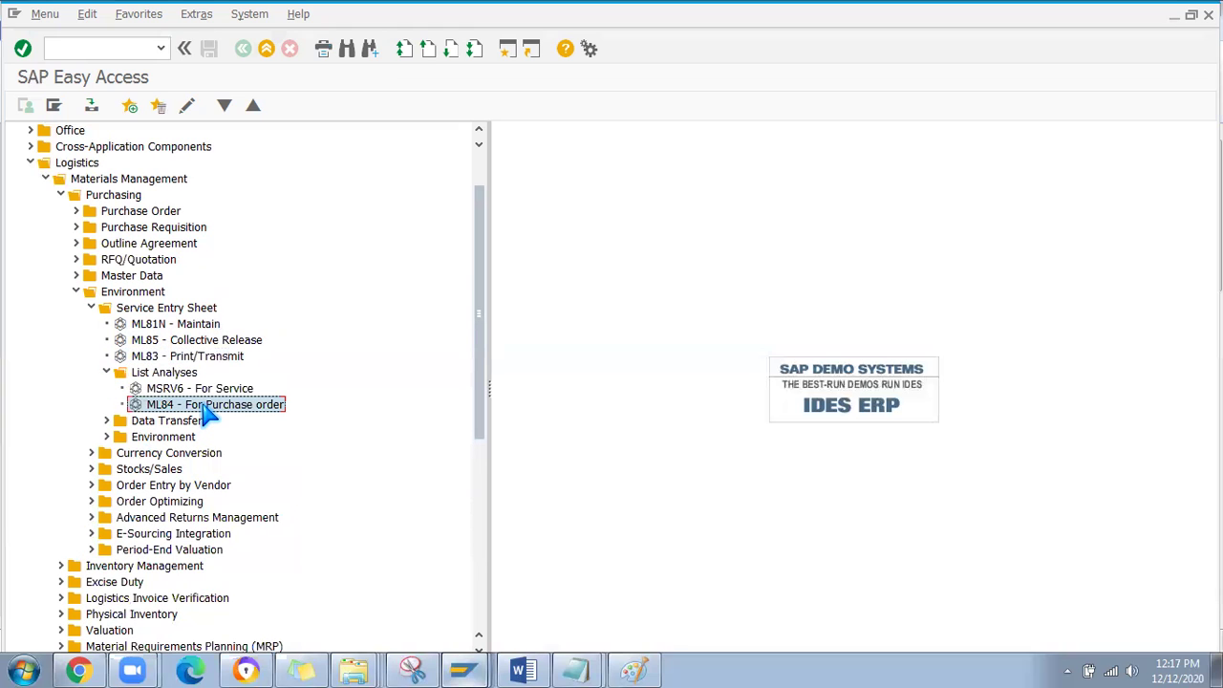
left_click(107, 371)
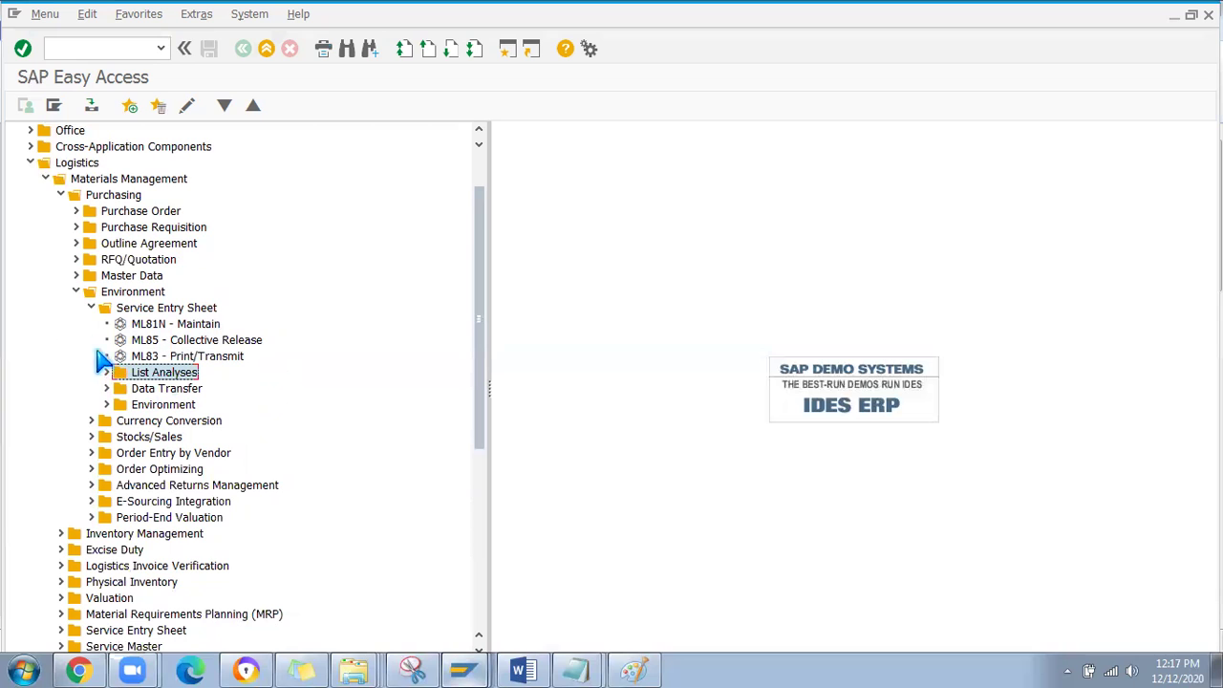
left_click(89, 309)
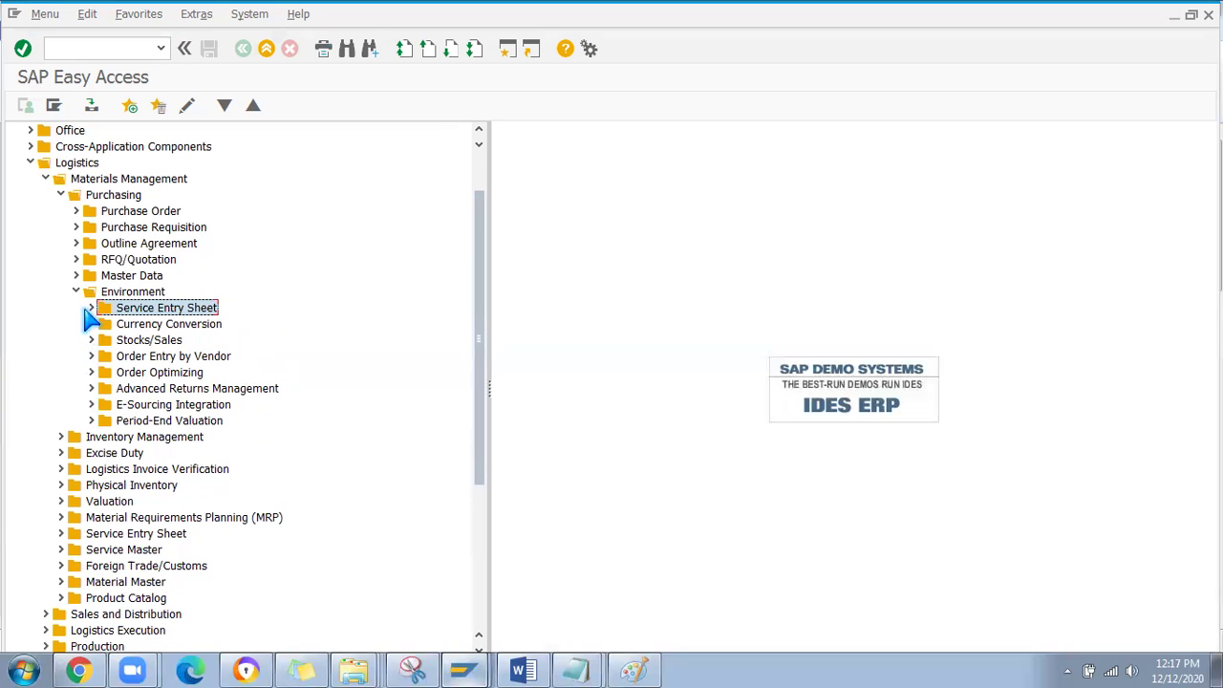
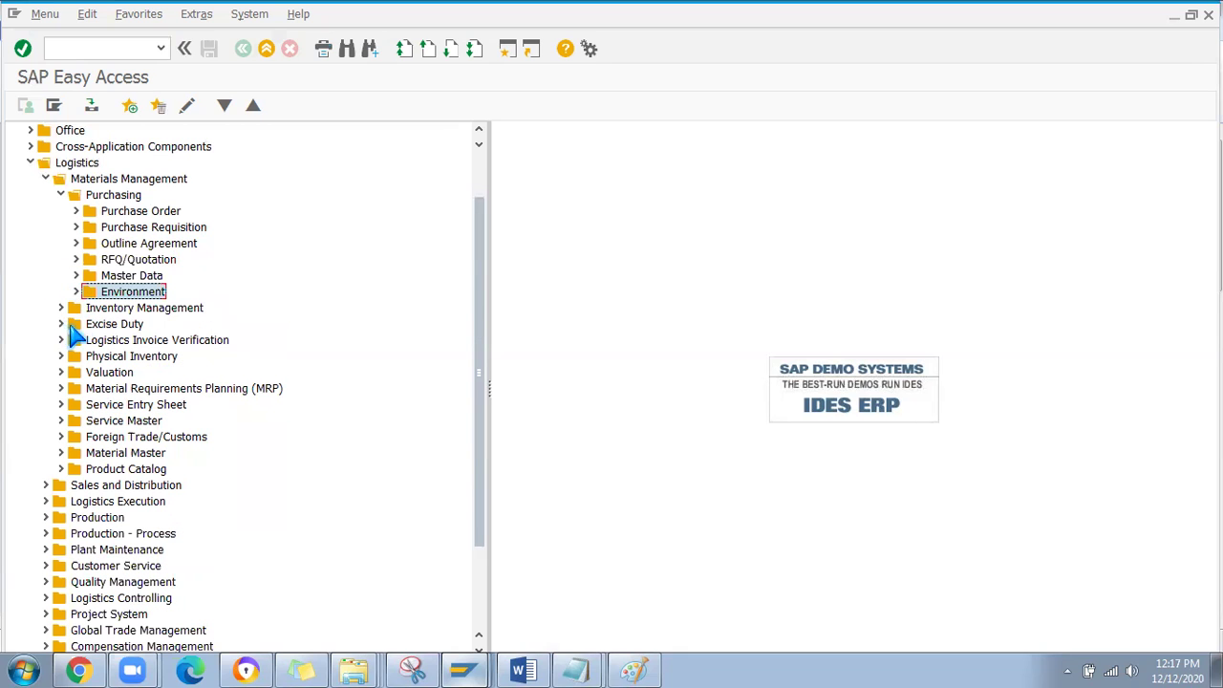
Briefly view the Stocks/Sales transactions under the purchasing Environment folder and collapse both folders.
left_click(76, 293)
left_click(89, 342)
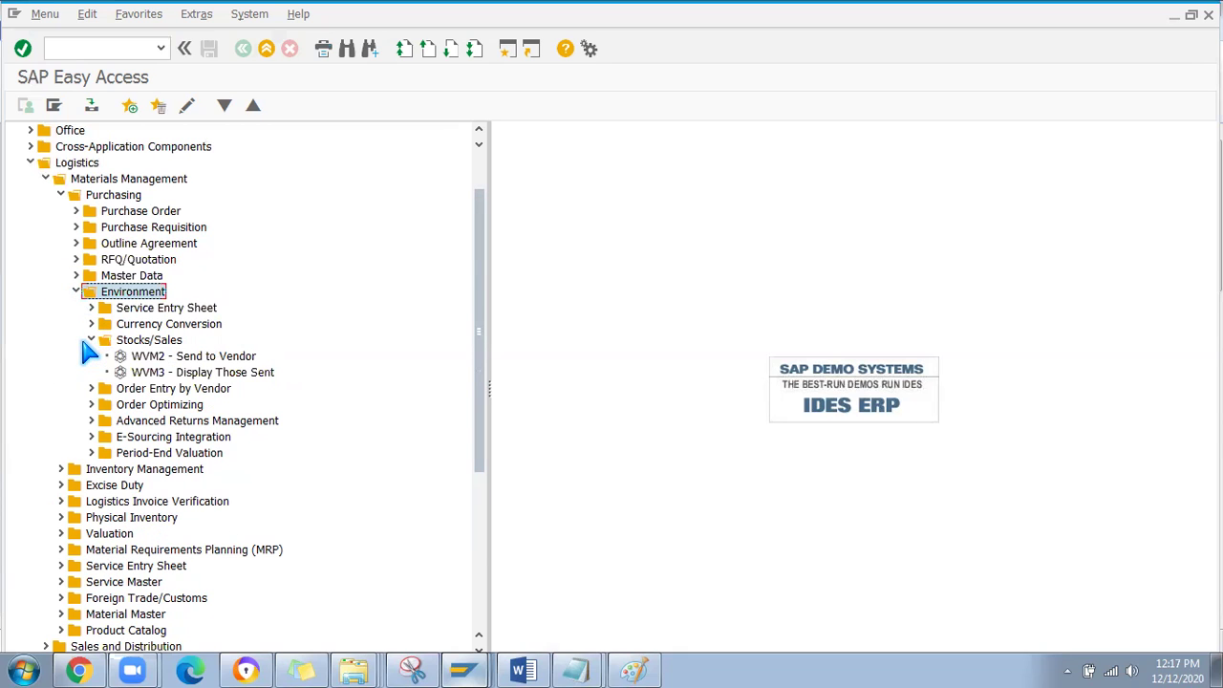
left_click(90, 340)
left_click(76, 291)
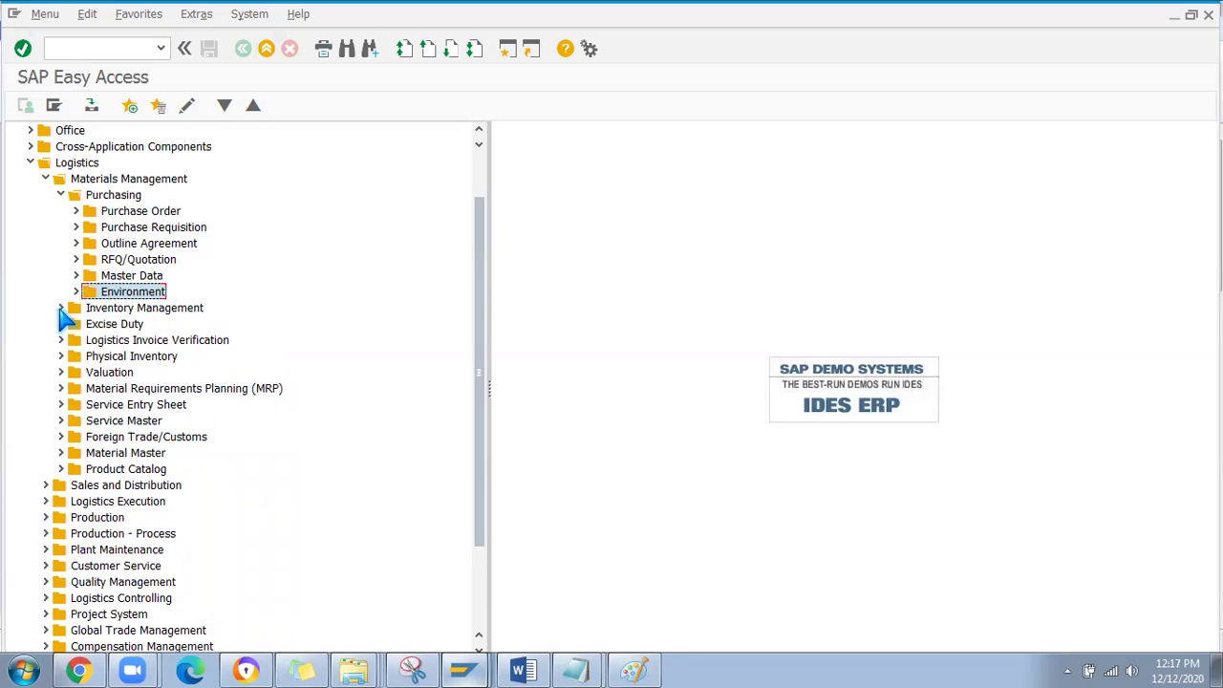
Expand Inventory Management and Goods Movement, highlight MIGO - Goods Movement (MIGO), and briefly view the Goods Receipt folder.
left_click(61, 307)
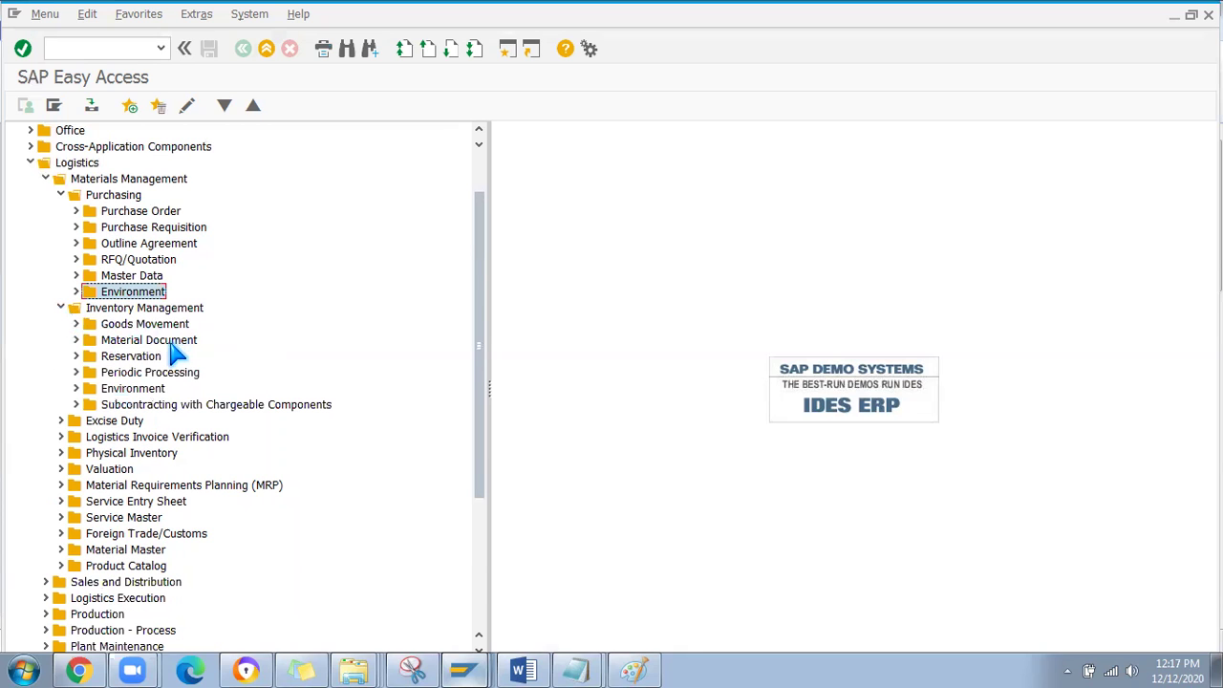
left_click(77, 324)
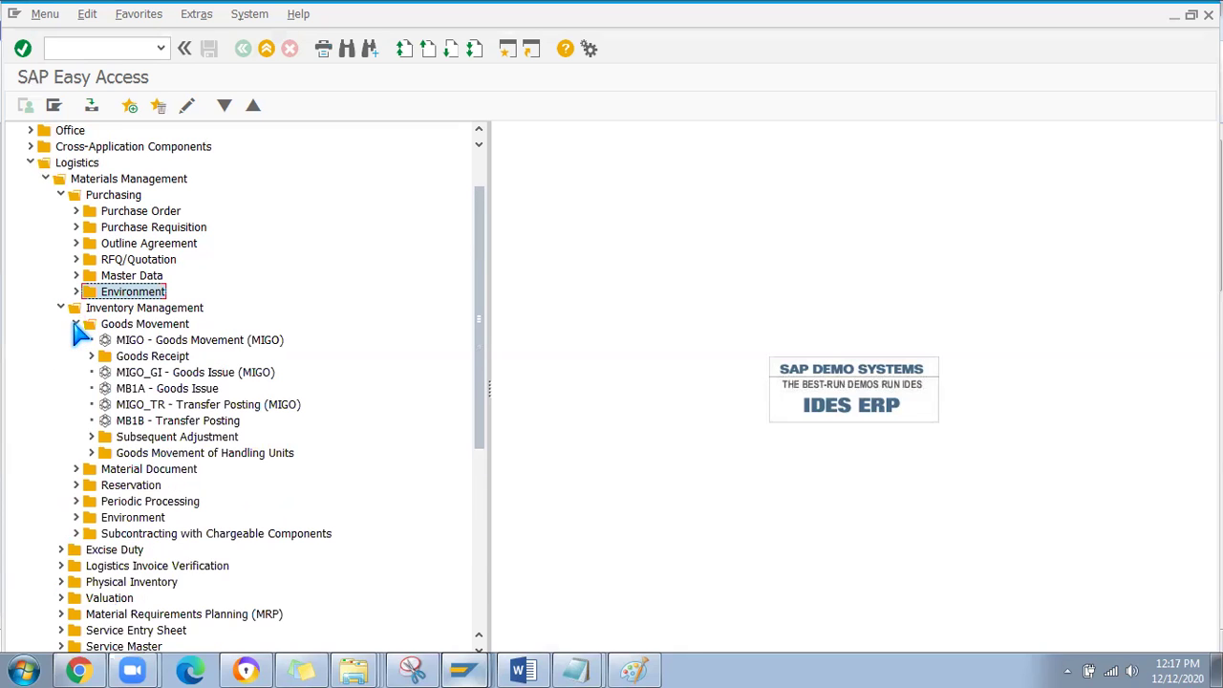
left_click(171, 344)
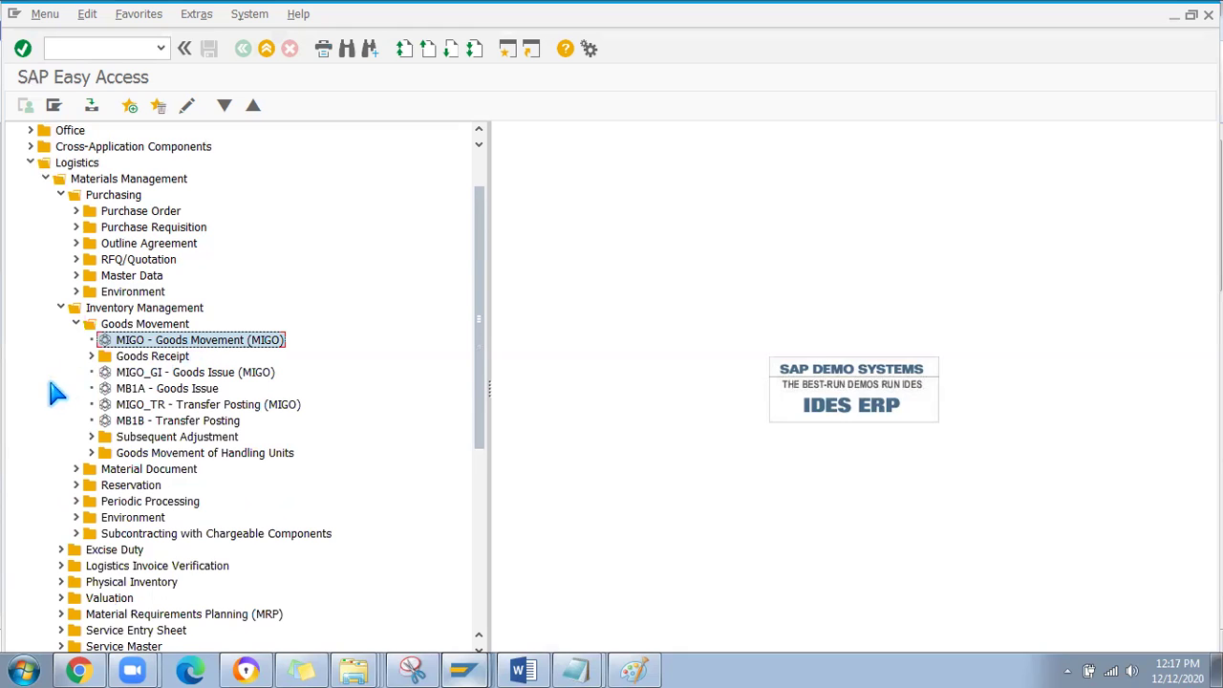
left_click(92, 356)
left_click(106, 372)
left_click(106, 372)
left_click(92, 355)
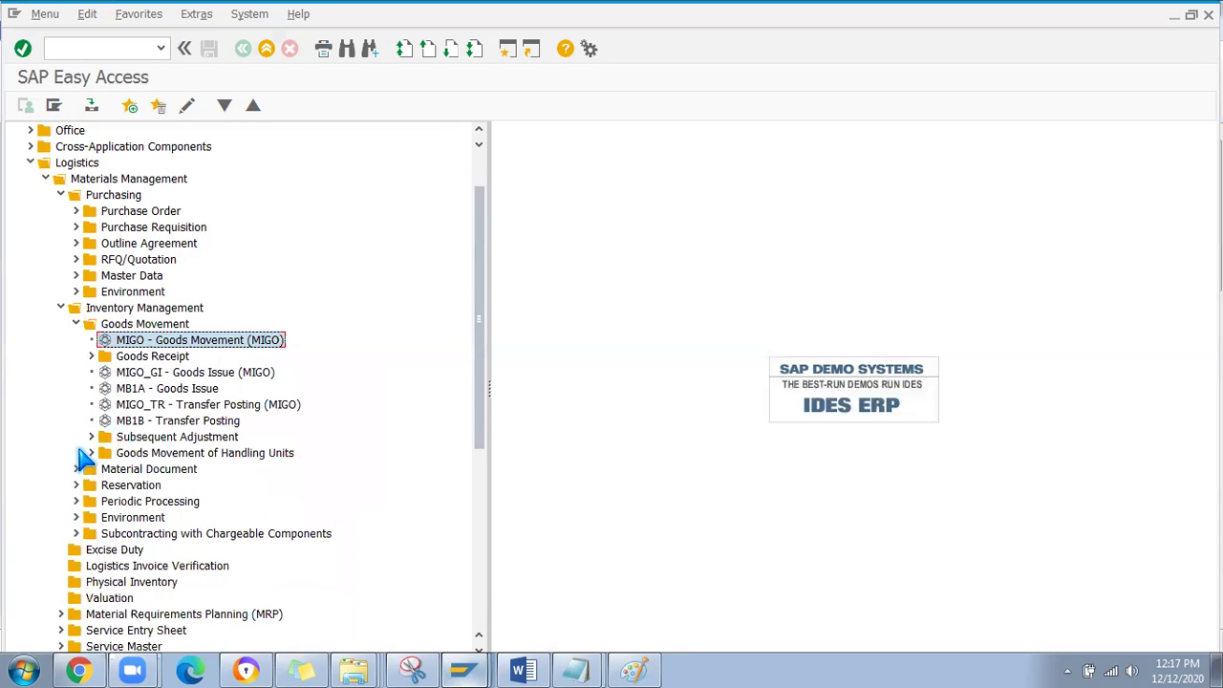
Expand Subsequent Adjustment under Goods Movement and highlight MB04 - Subcontracting.
left_click(134, 436)
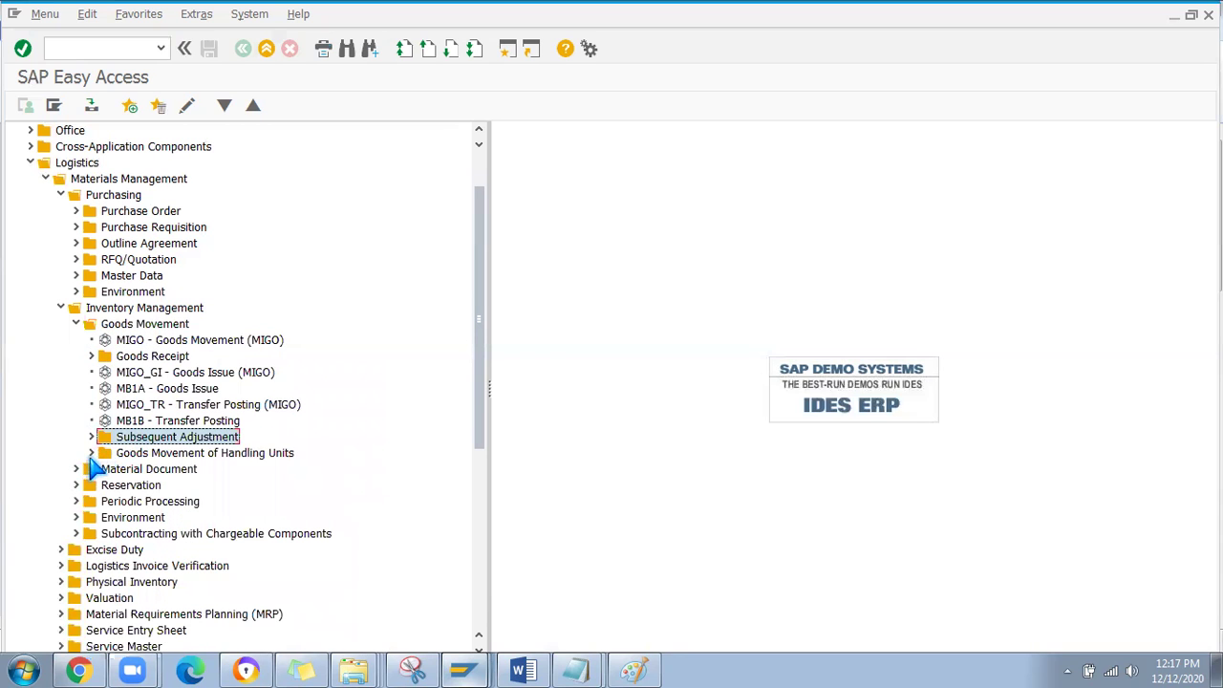
left_click(91, 437)
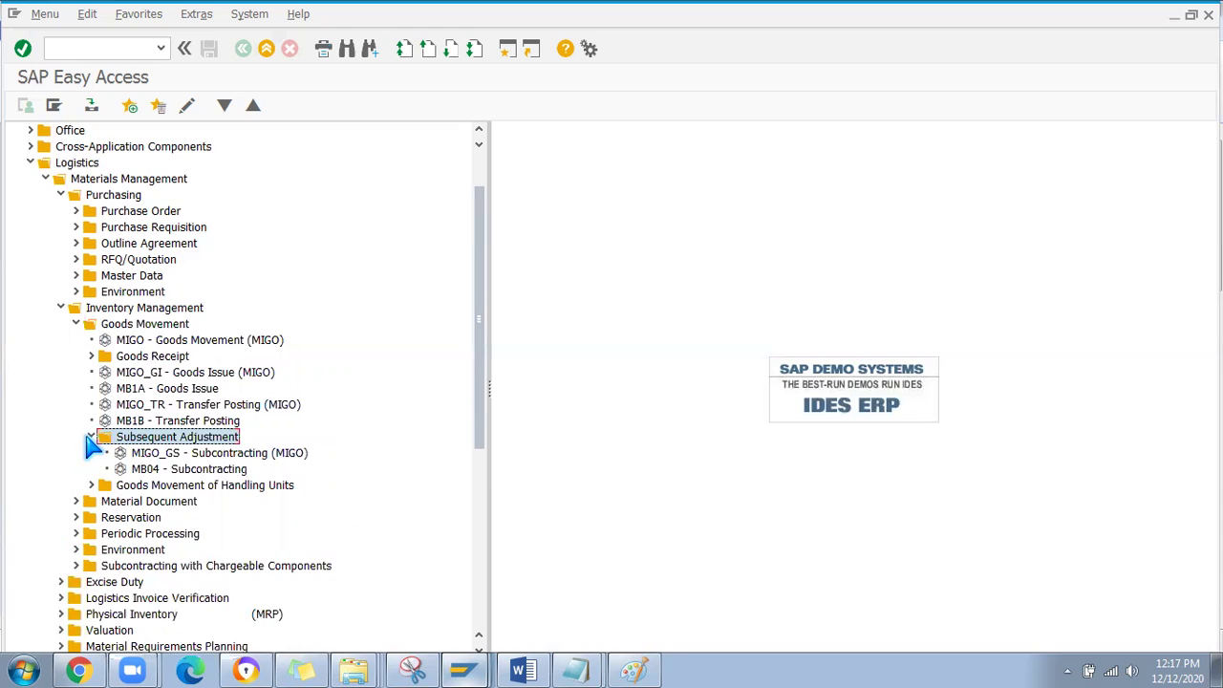
left_click(151, 469)
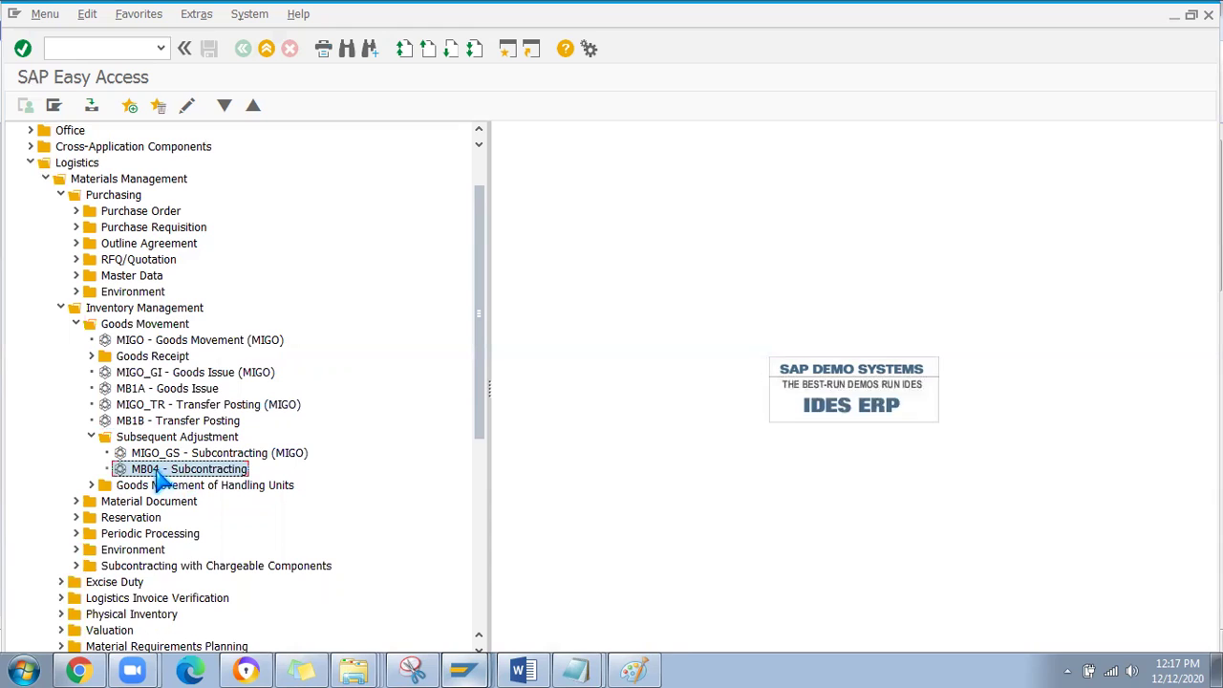
Open MIGO - Goods Movement, view its list of available actions, and return to the SAP Easy Access menu to collapse Goods Movement.
double_click(127, 344)
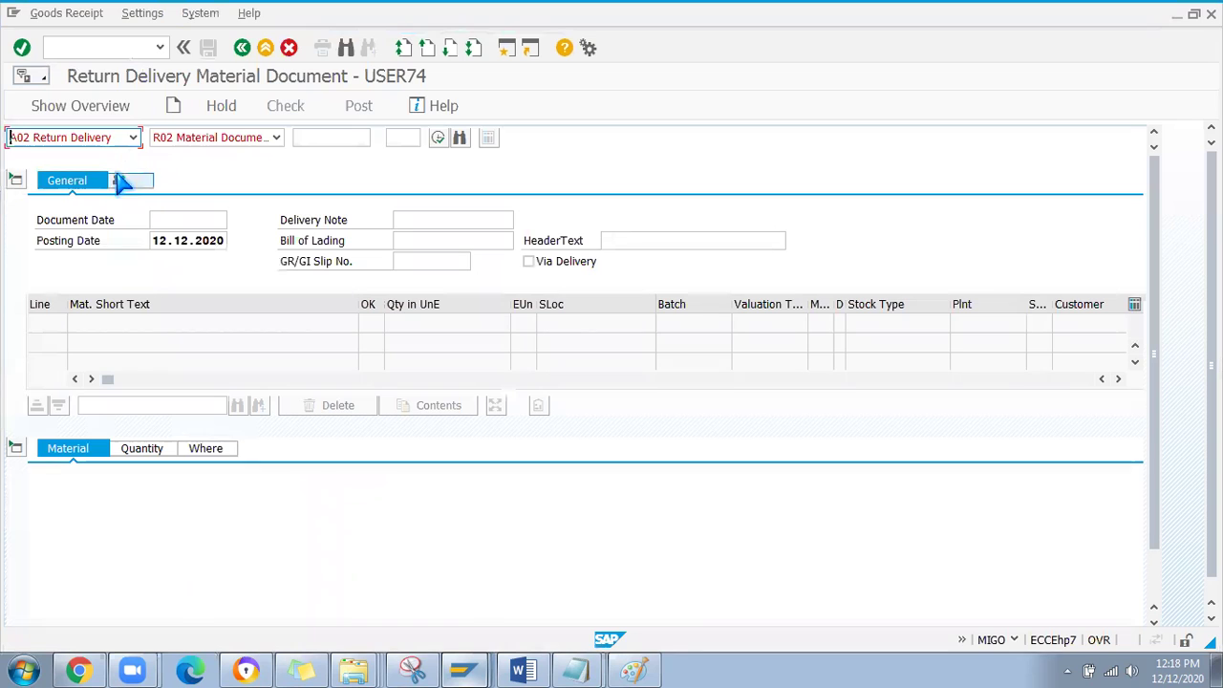
left_click(133, 138)
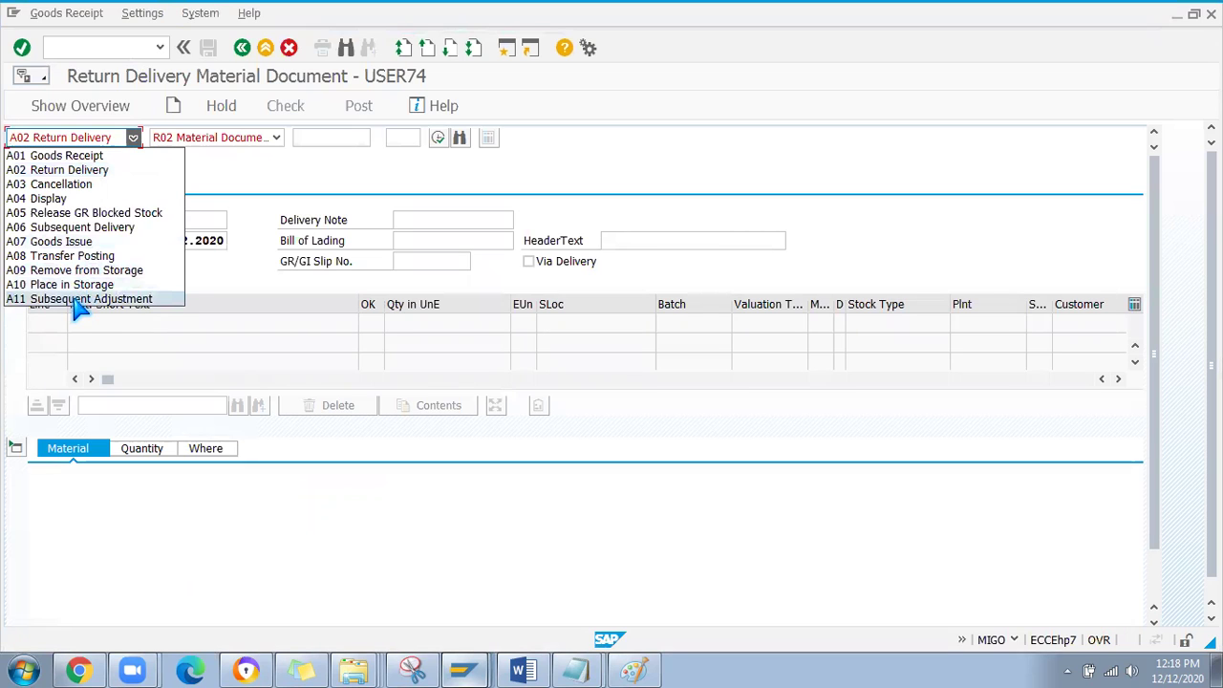
left_click(242, 52)
left_click(241, 51)
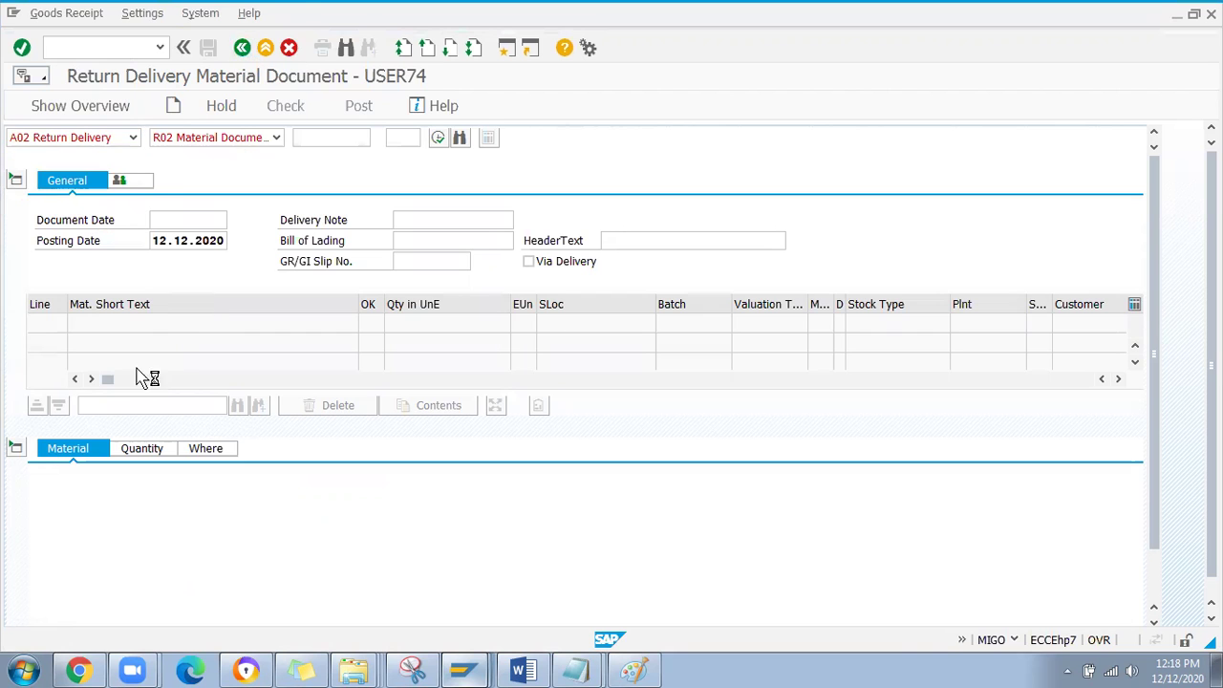
left_click(85, 325)
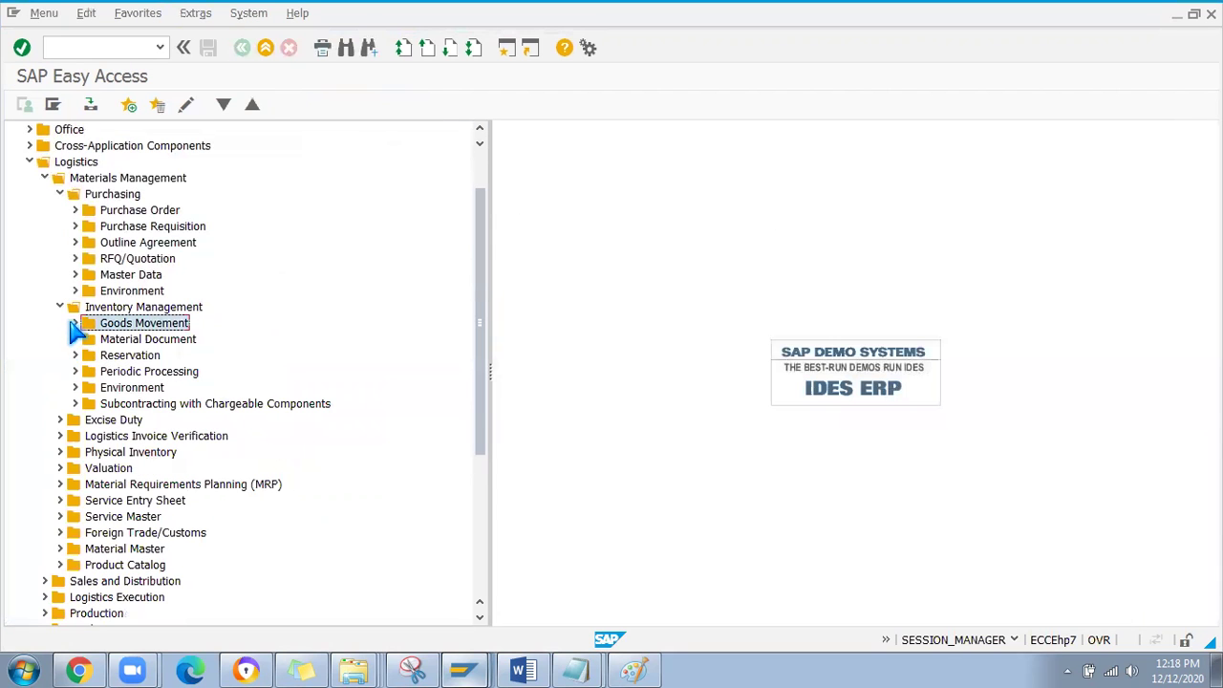
Expand Material Document under Inventory Management, highlight MB03 - Display, and collapse the folder.
left_click(73, 342)
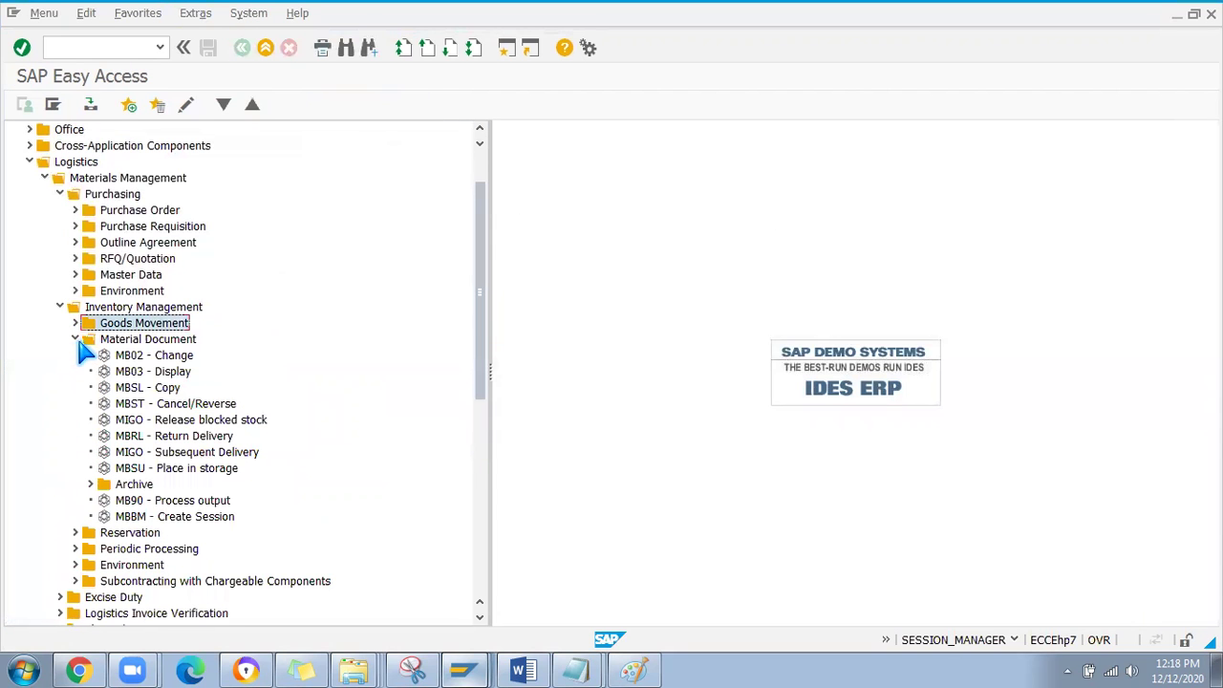
left_click(148, 373)
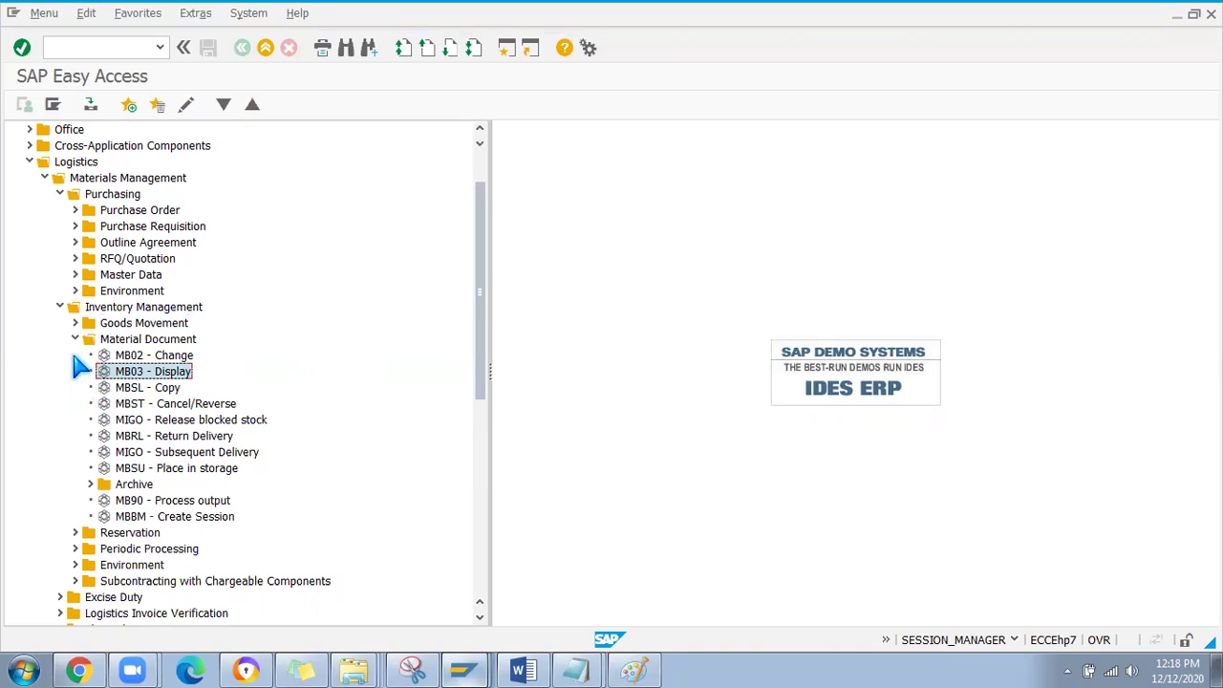
left_click(74, 340)
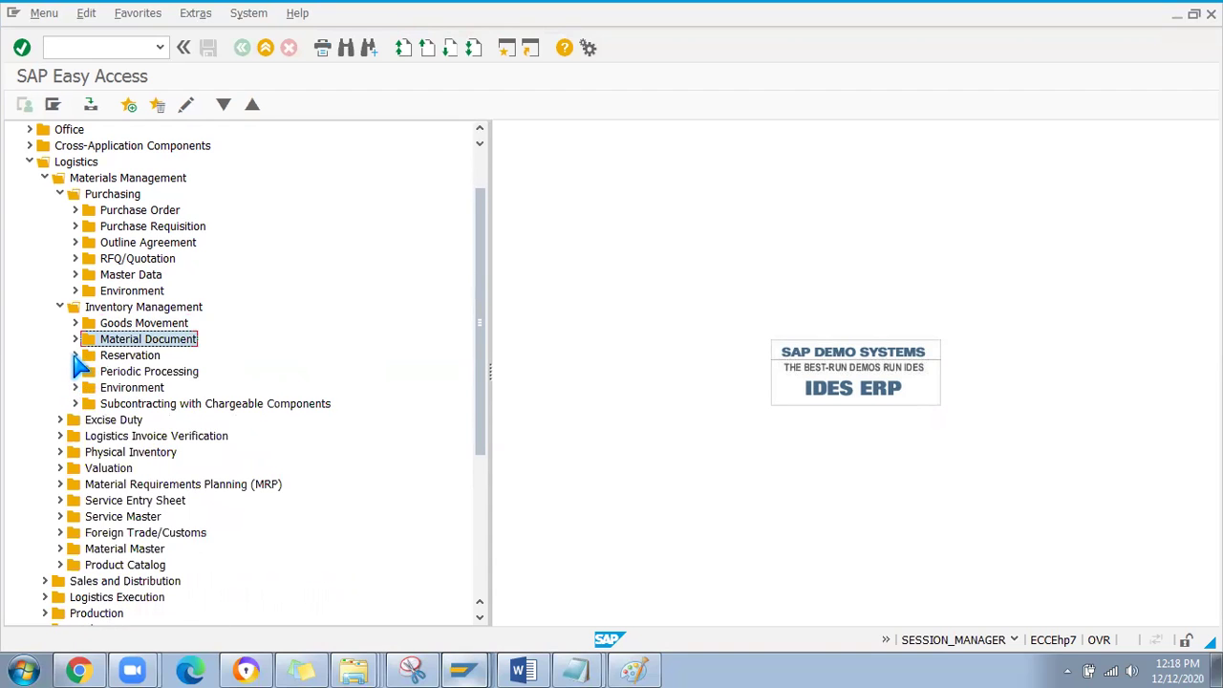
Highlight MB21 - Create, MB22 - Change and MB23 - Display under Reservation, and briefly view Periodic Processing, collapsing both folders.
left_click(75, 355)
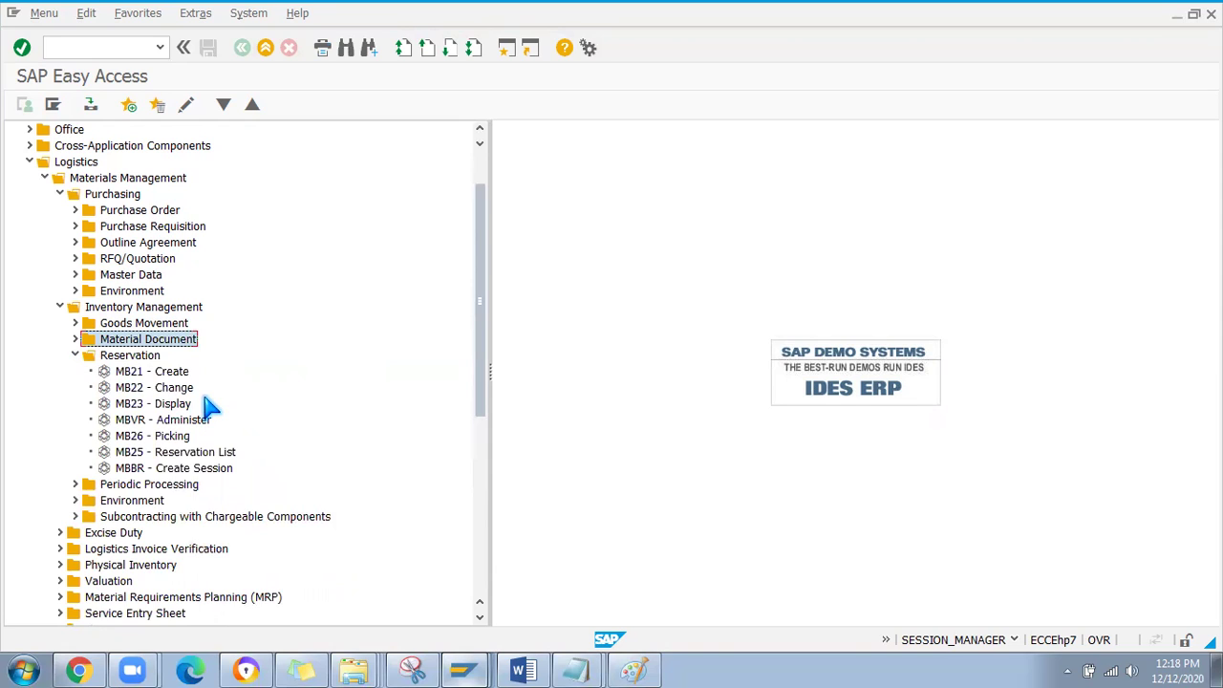
left_click(134, 371)
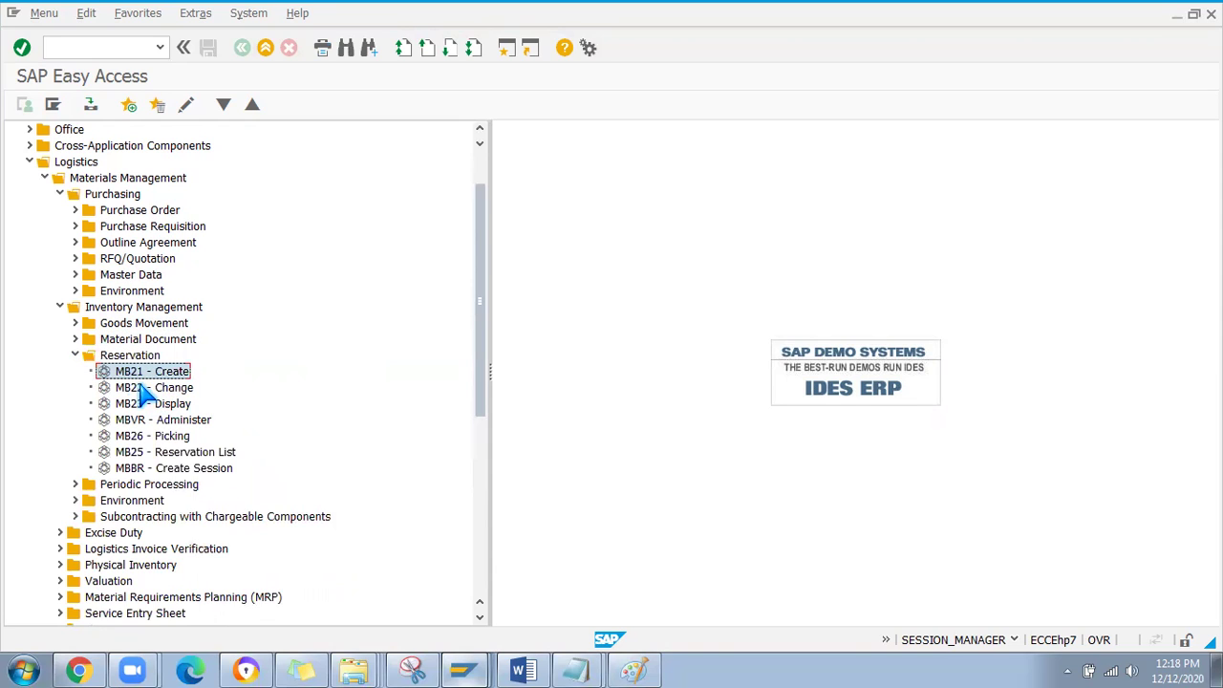
left_click(135, 387)
left_click(137, 404)
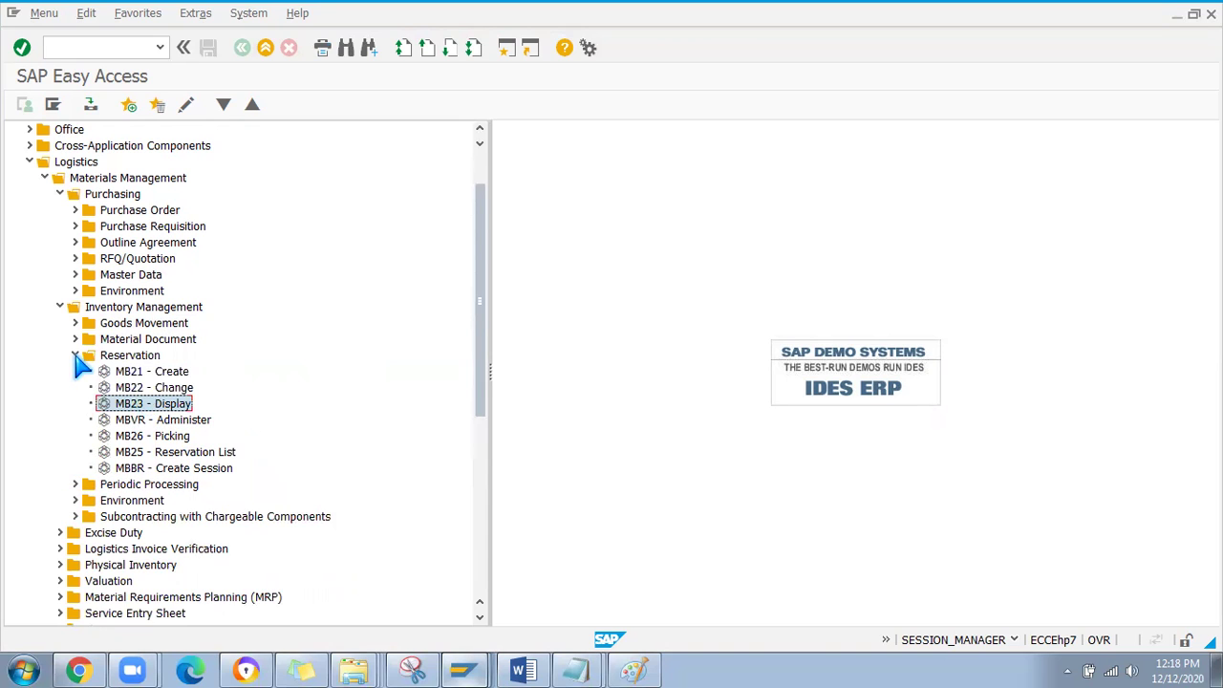
left_click(74, 355)
left_click(74, 371)
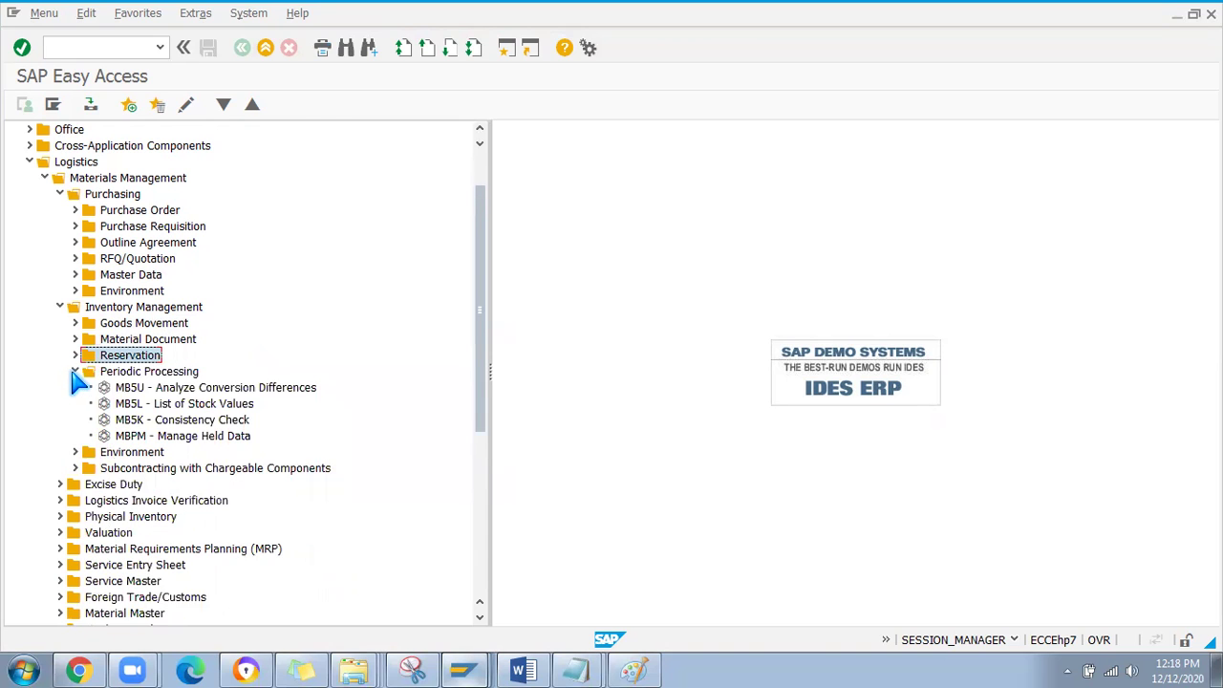
left_click(75, 371)
Expand the inventory Environment and its Stock folder, highlight MMBE - Stock Overview and MB5T - Stock in Transit, and collapse Stock.
left_click(74, 387)
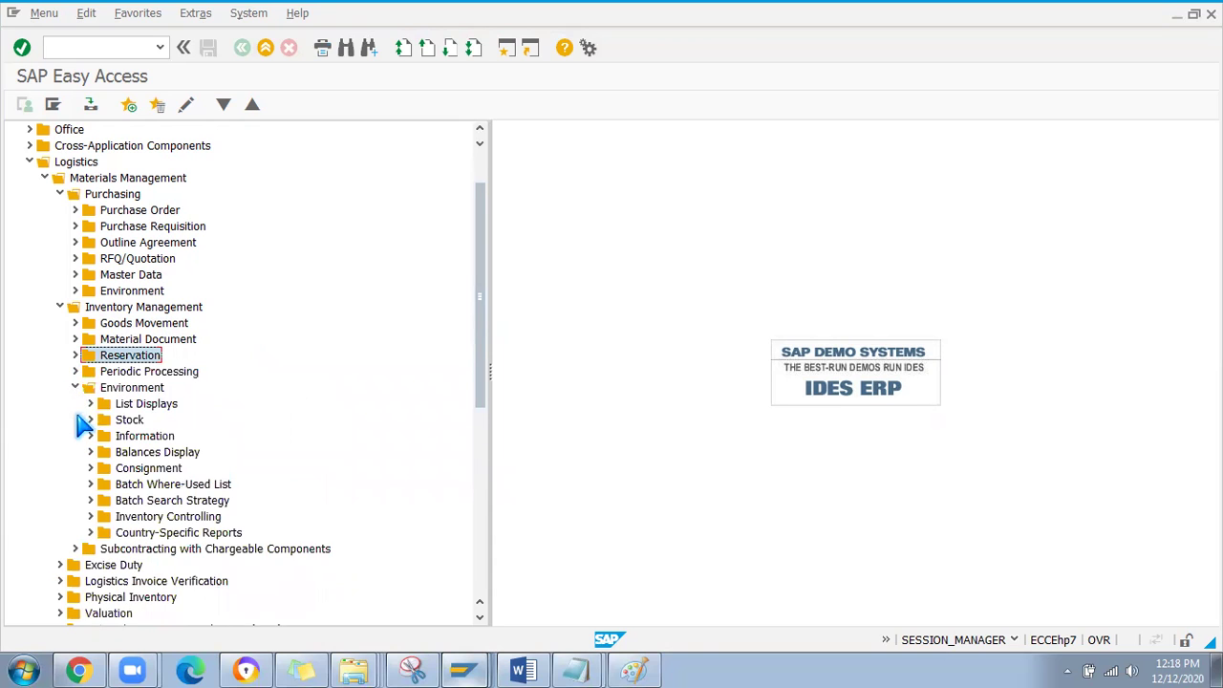
left_click(90, 420)
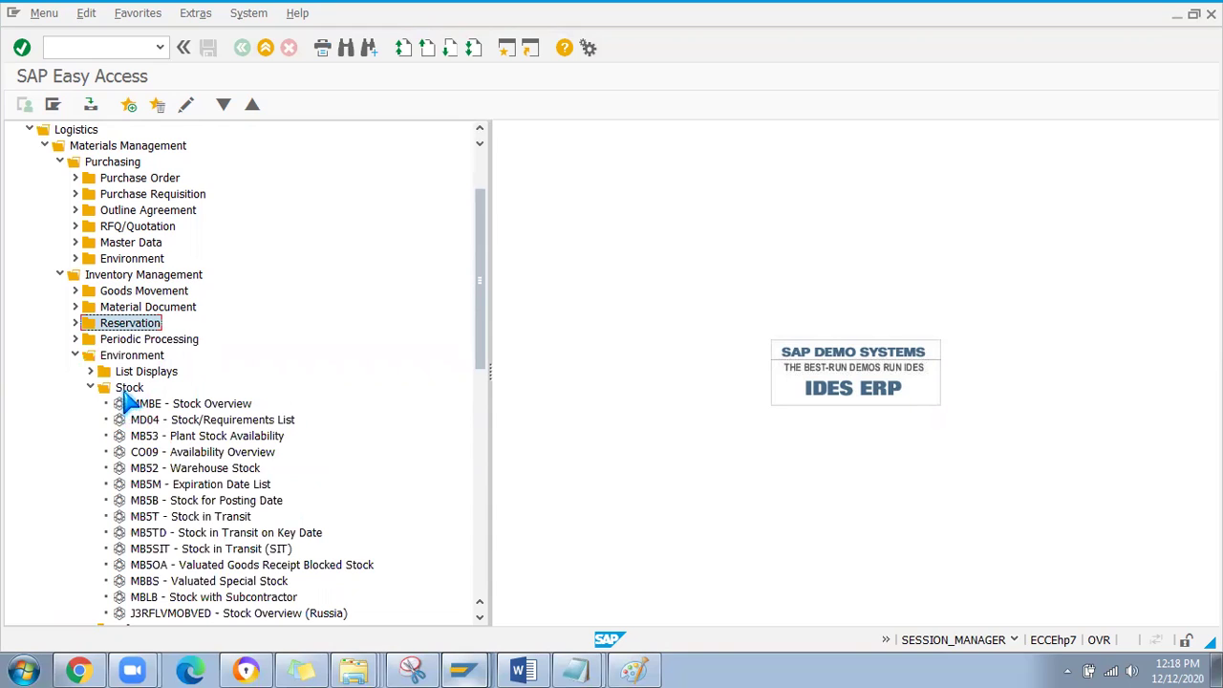
left_click(155, 406)
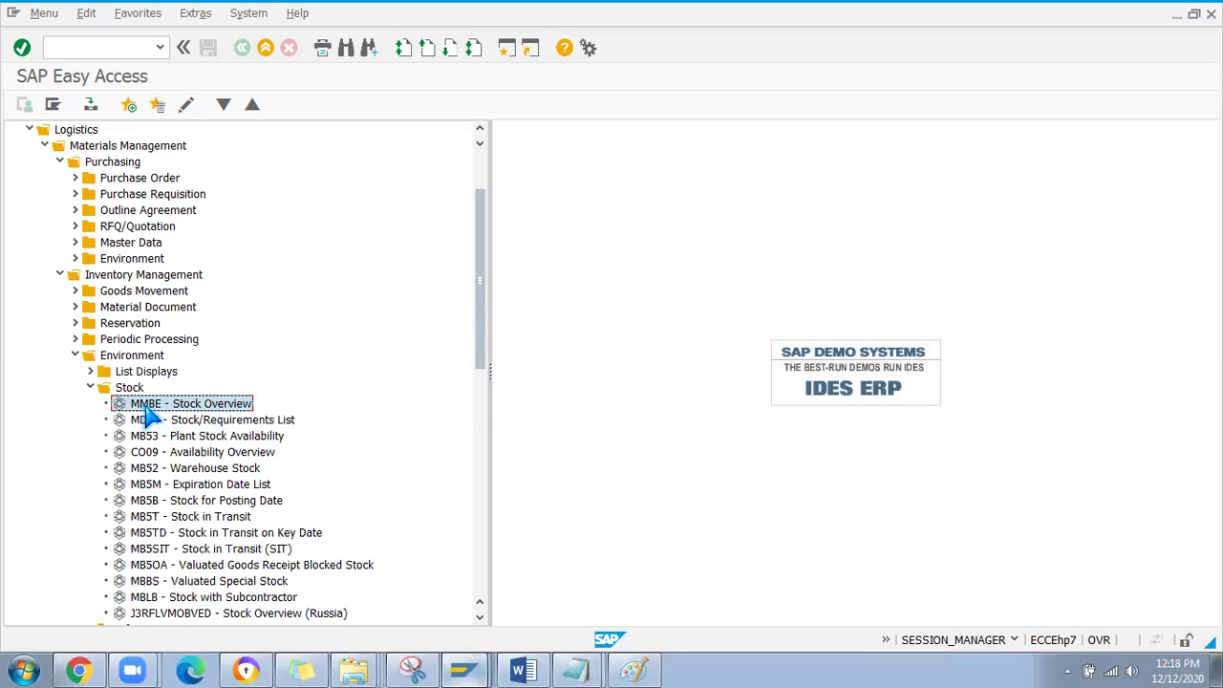
scroll(164, 449, "down", 1)
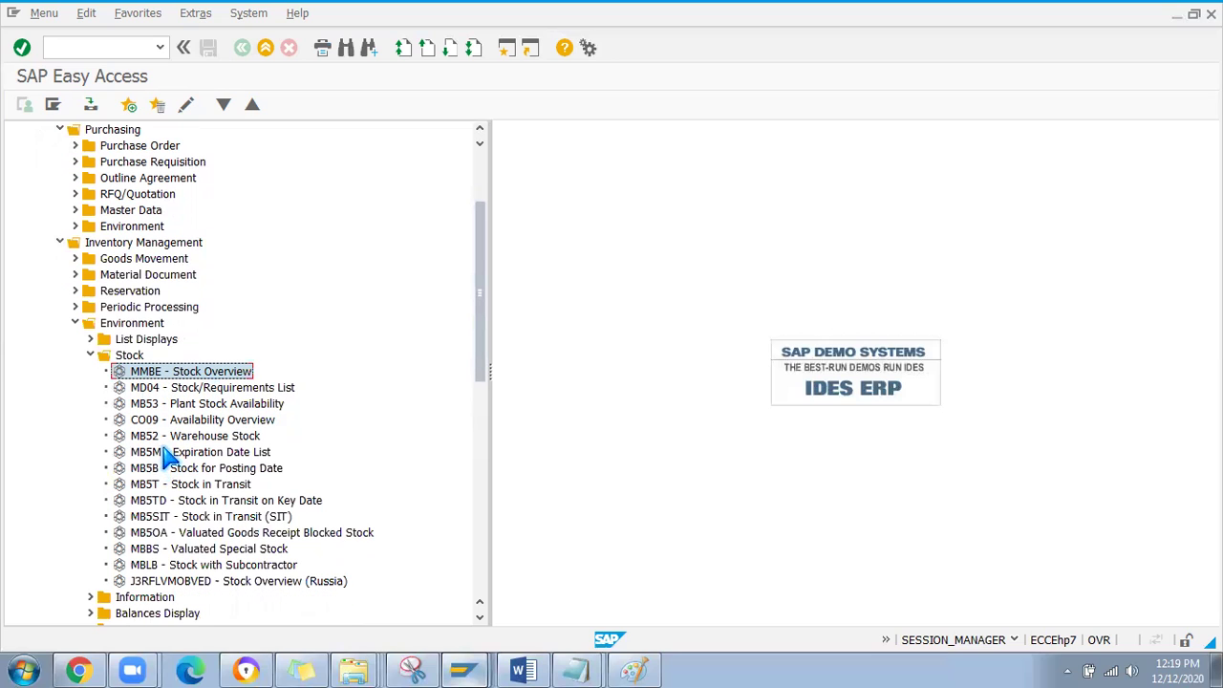
left_click(159, 485)
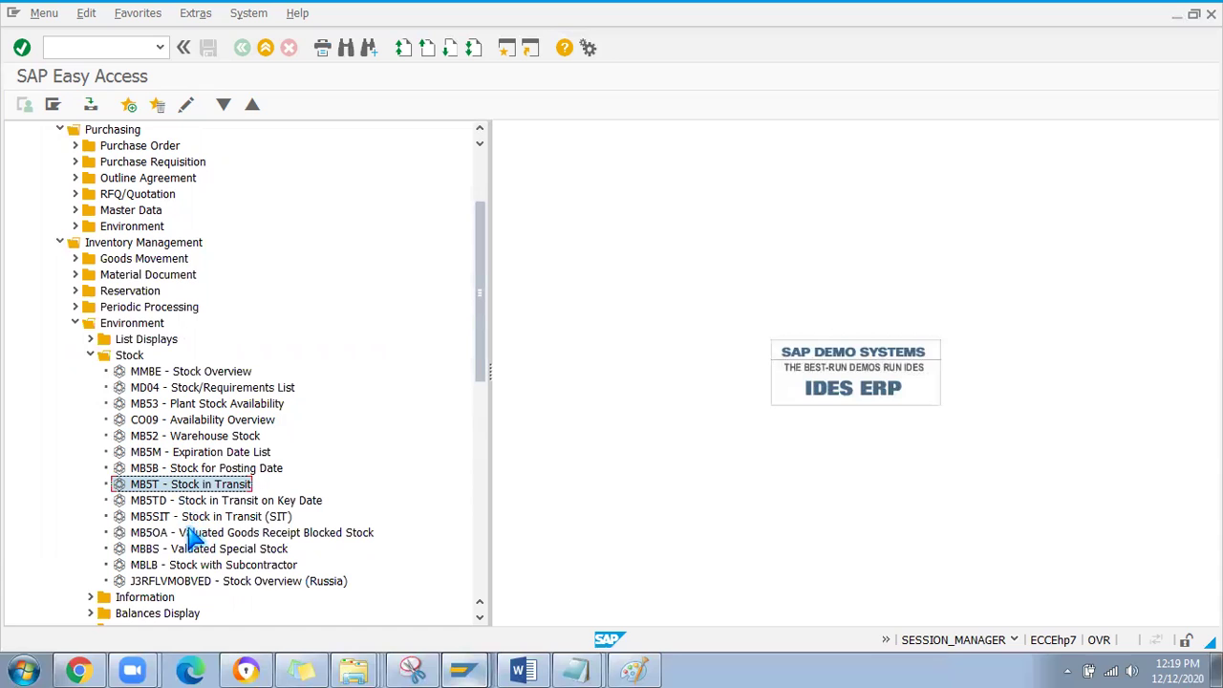
left_click(91, 355)
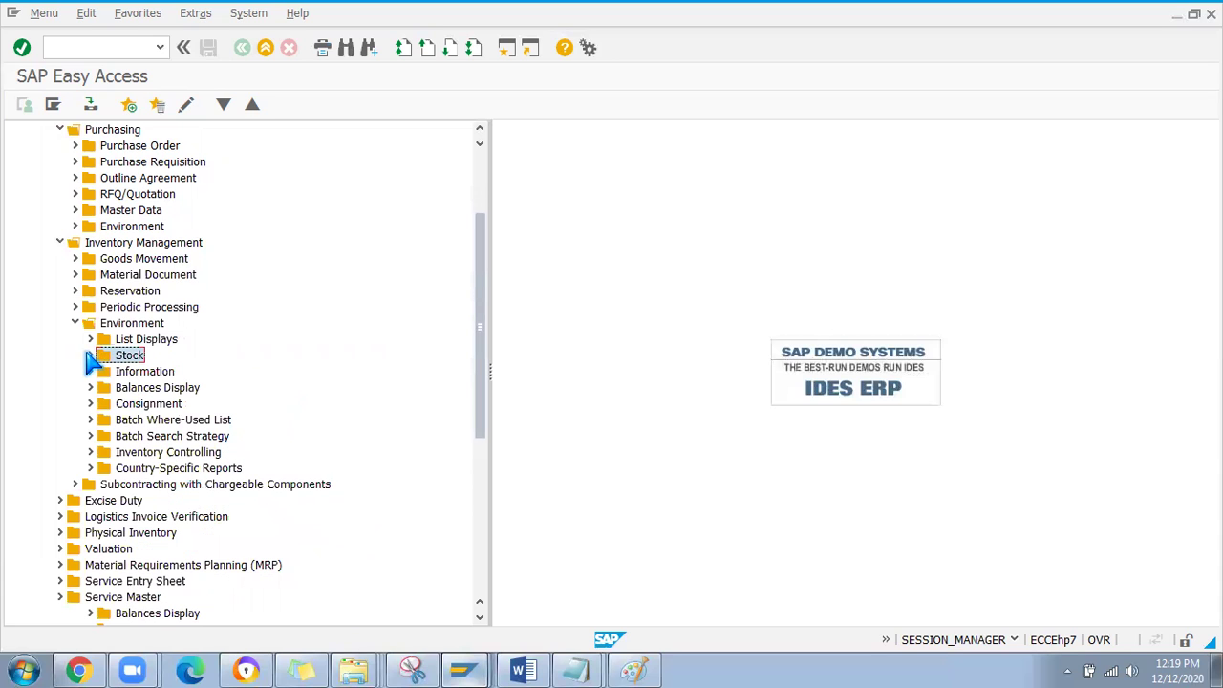
Expand Consignment and Consignment from Vendor, highlight MRKO - Liability, and collapse both folders.
left_click(91, 403)
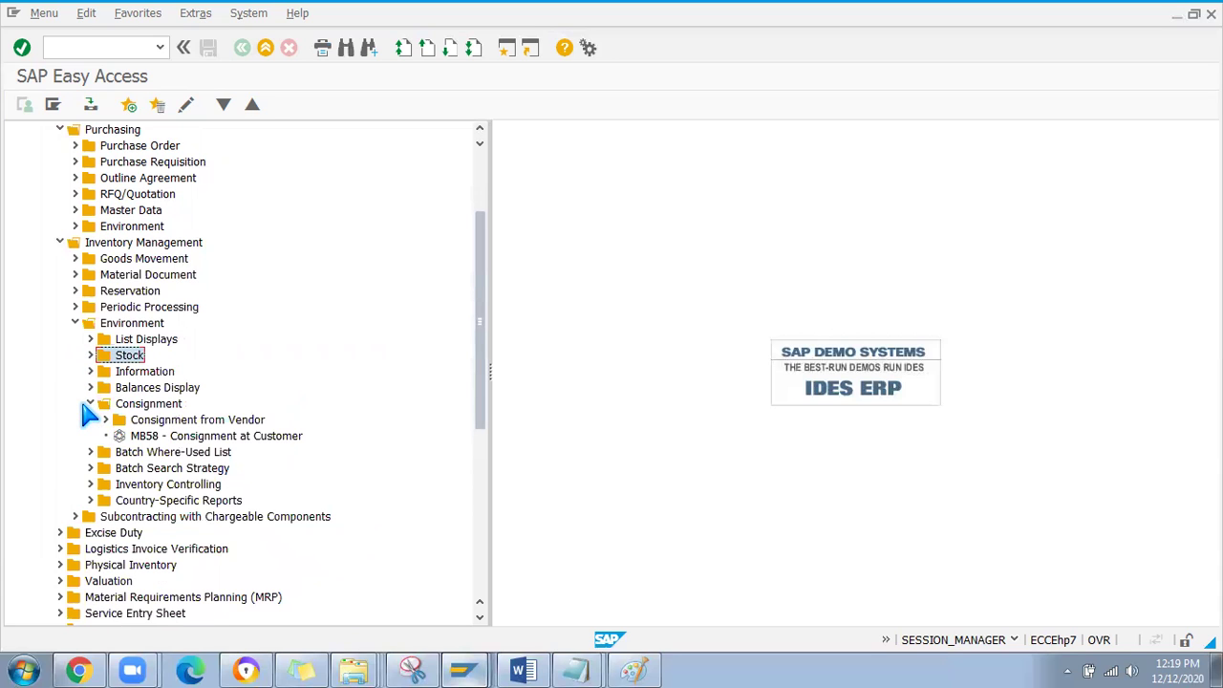
left_click(106, 420)
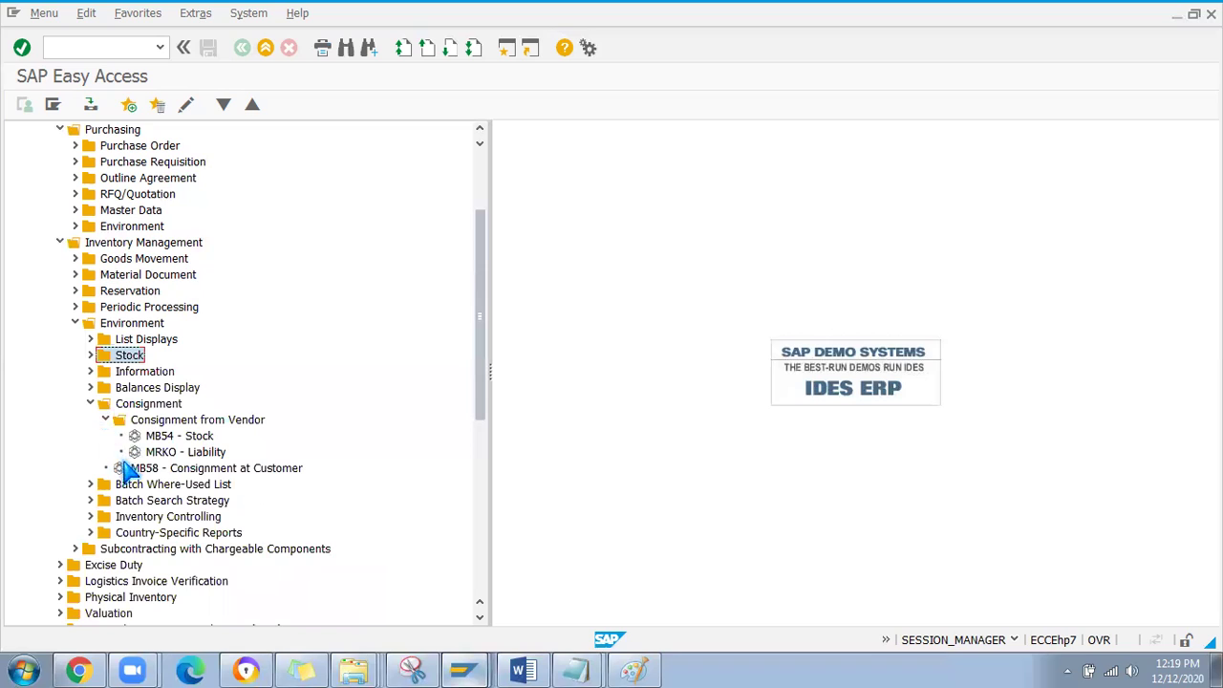
left_click(174, 451)
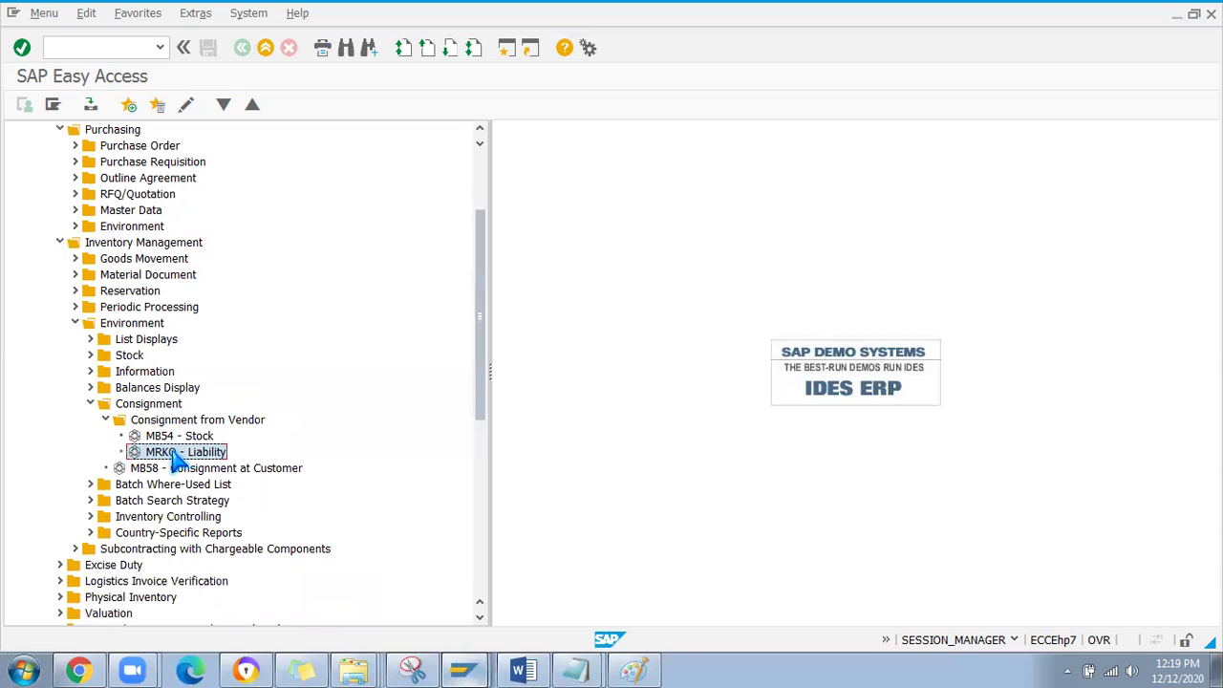
left_click(106, 419)
left_click(92, 405)
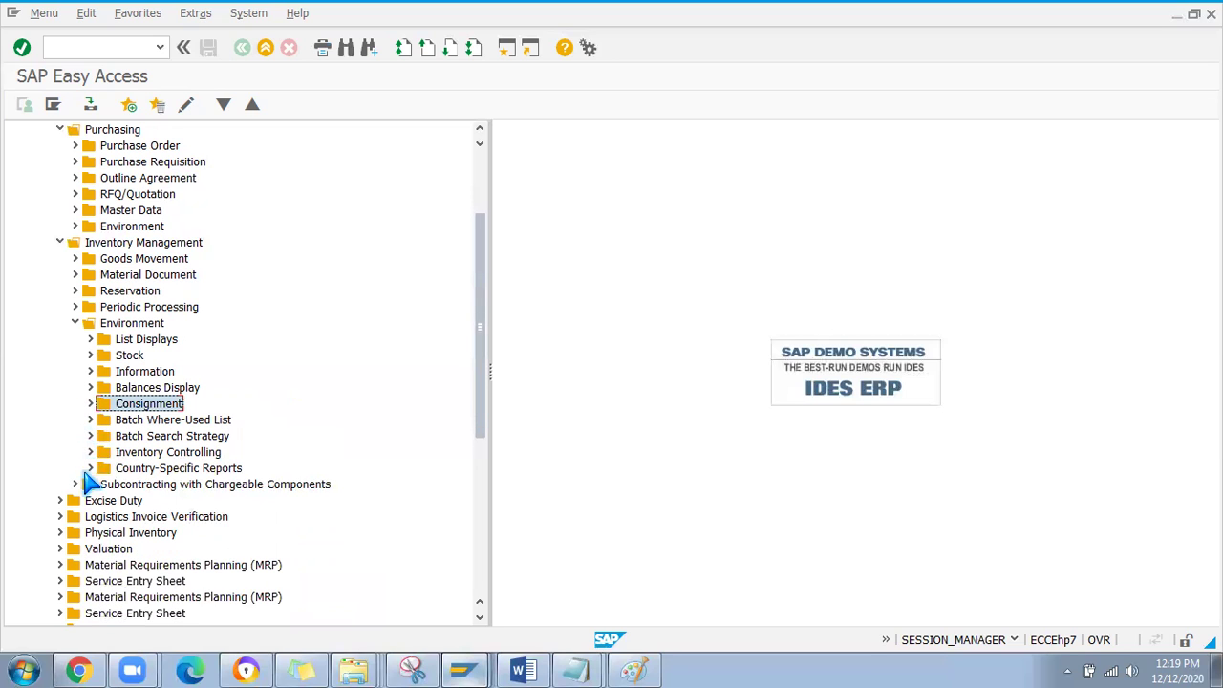
Briefly view the Standard Analyses and Planning folders under Inventory Controlling and collapse Inventory Controlling.
left_click(91, 452)
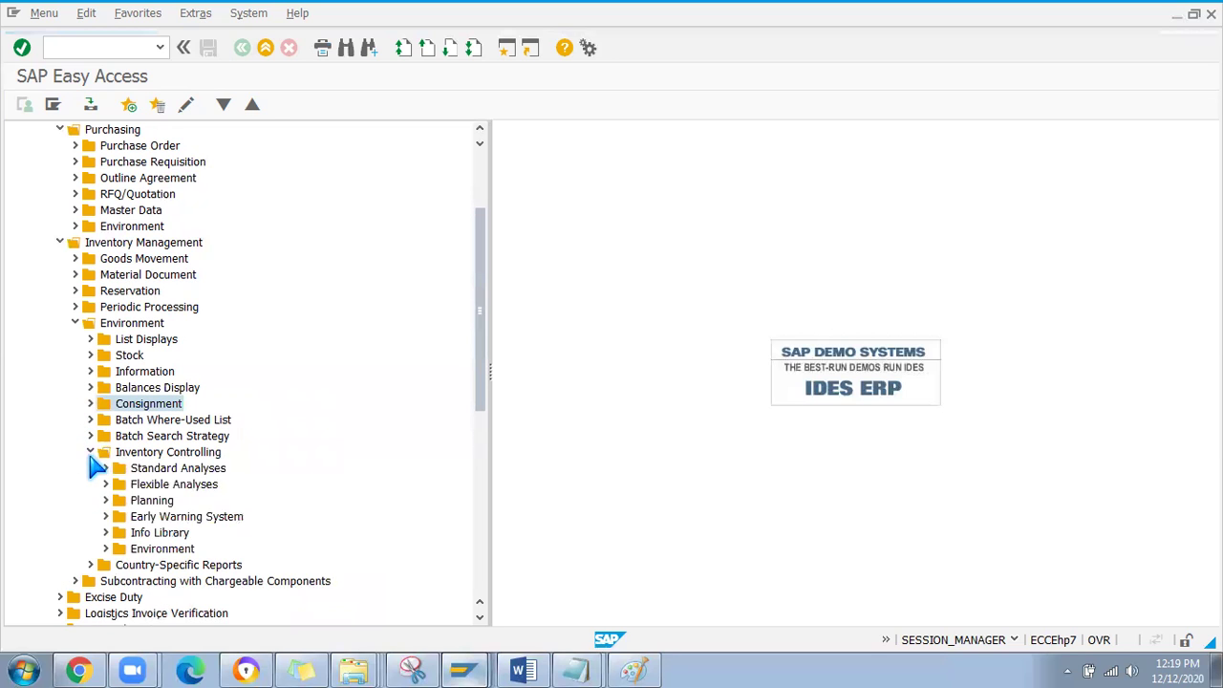
left_click(105, 466)
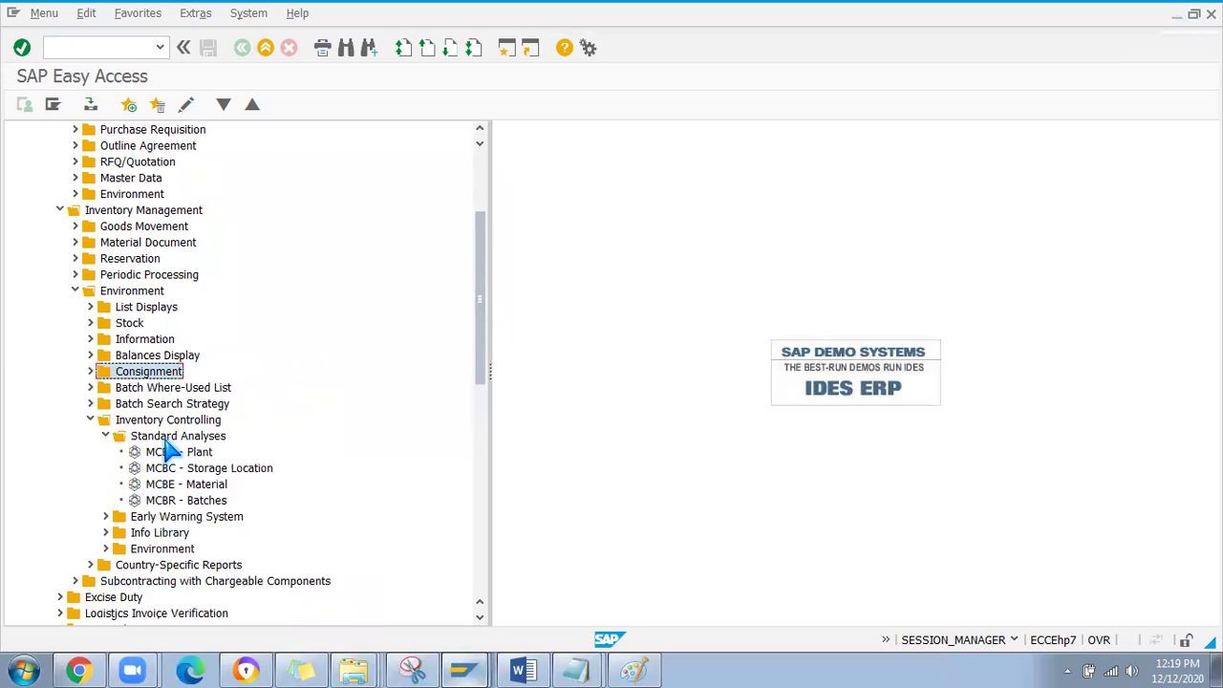
left_click(105, 435)
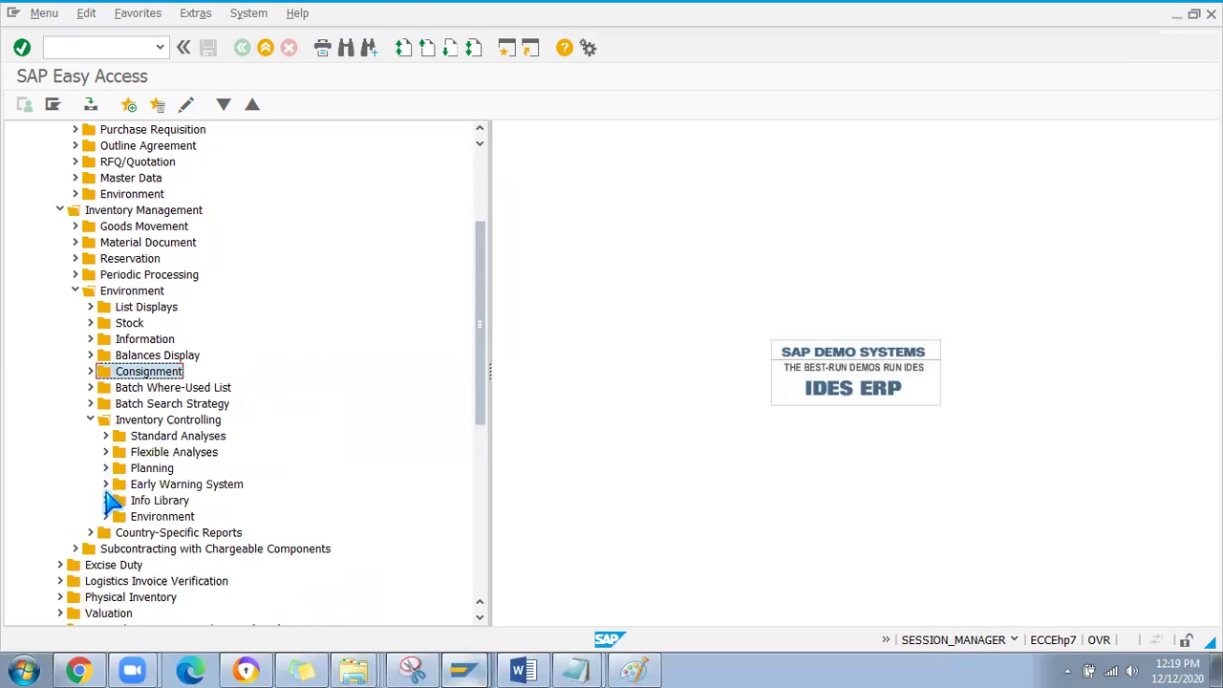
left_click(106, 469)
left_click(106, 468)
left_click(91, 419)
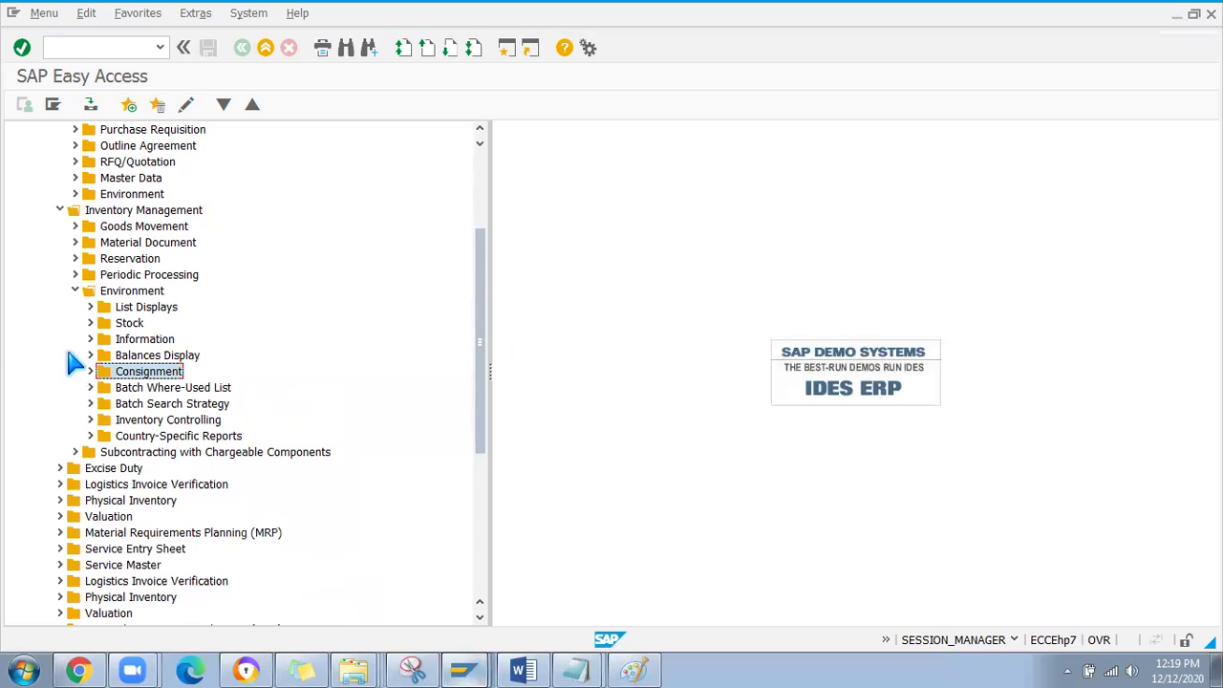
Expand the inventory Environment's Information folder, highlight MSC3N - Batch and XD03 - Customer, and collapse the folder.
left_click(91, 339)
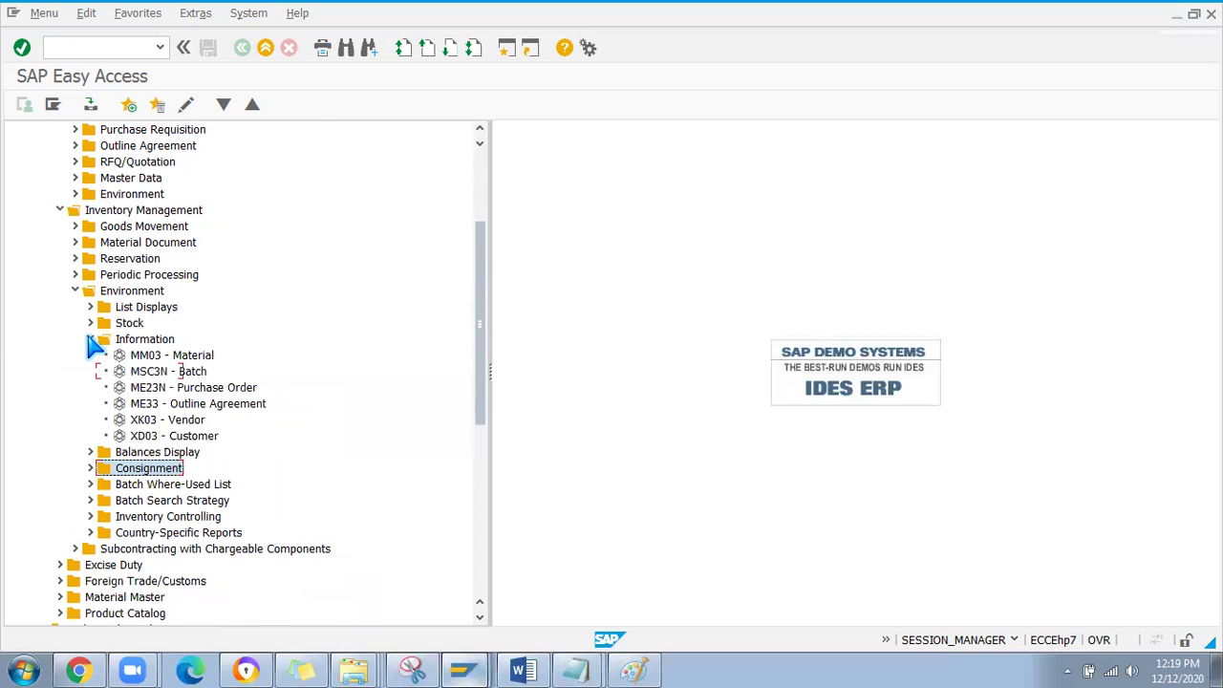
left_click(163, 372)
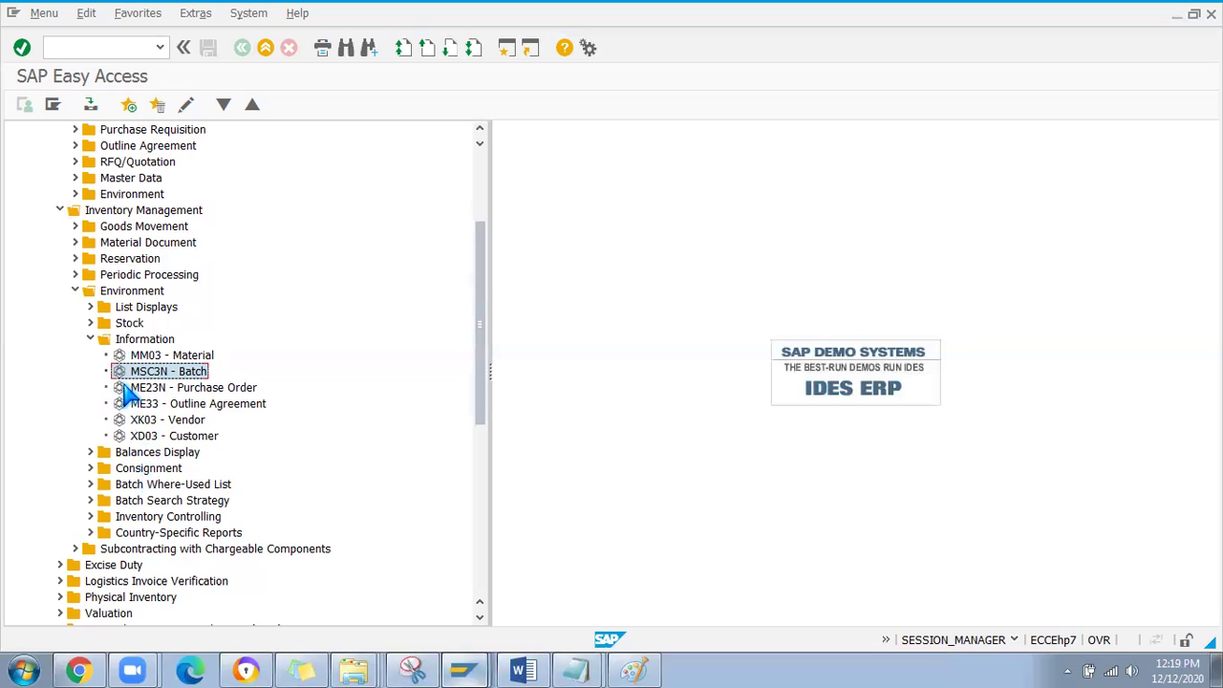
left_click(174, 437)
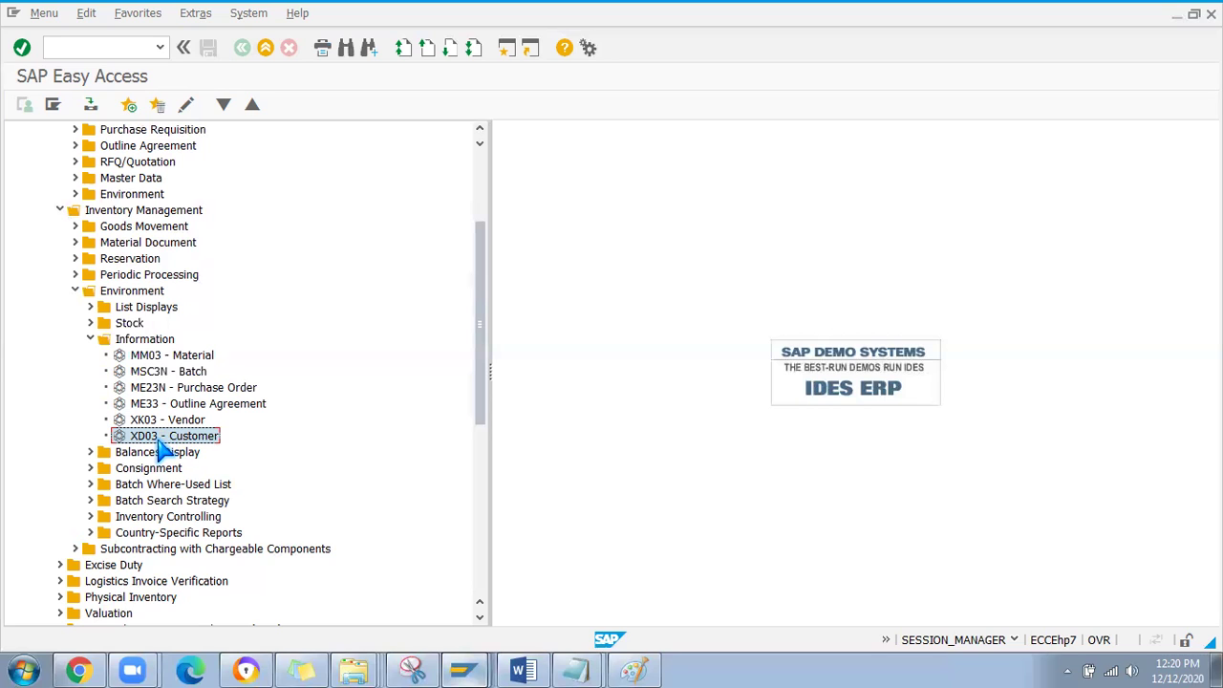
left_click(92, 339)
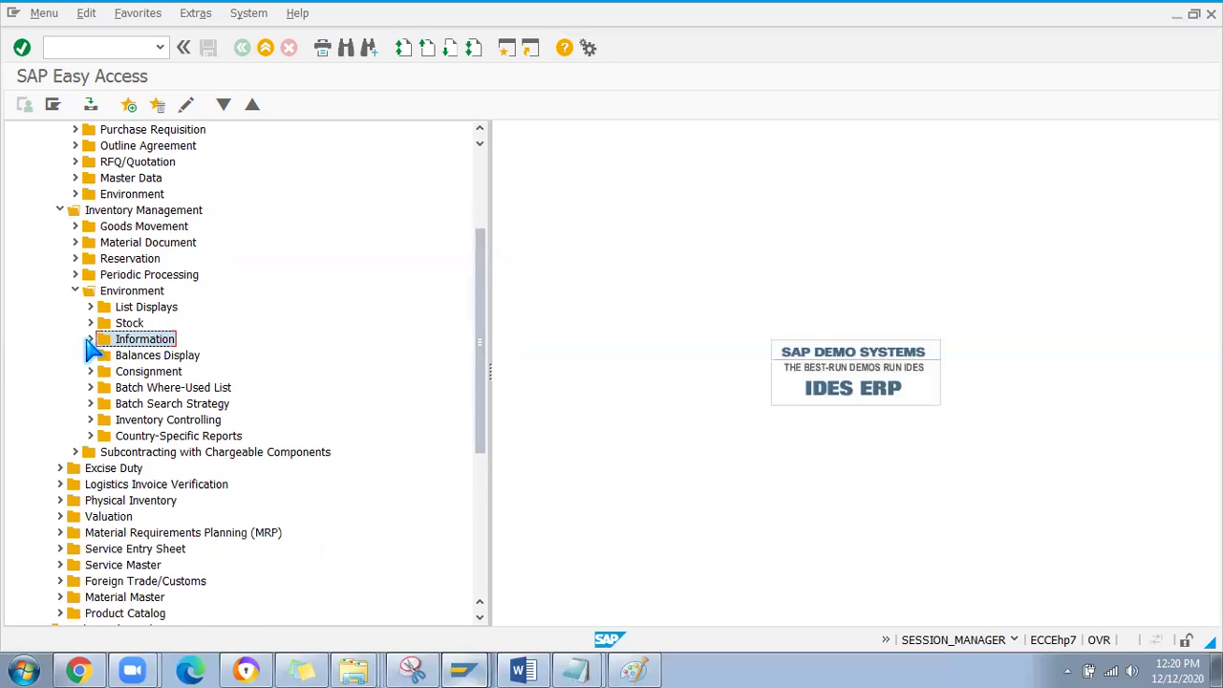
Briefly view the Balances Display transactions and collapse that folder and the inventory Environment folder.
left_click(91, 355)
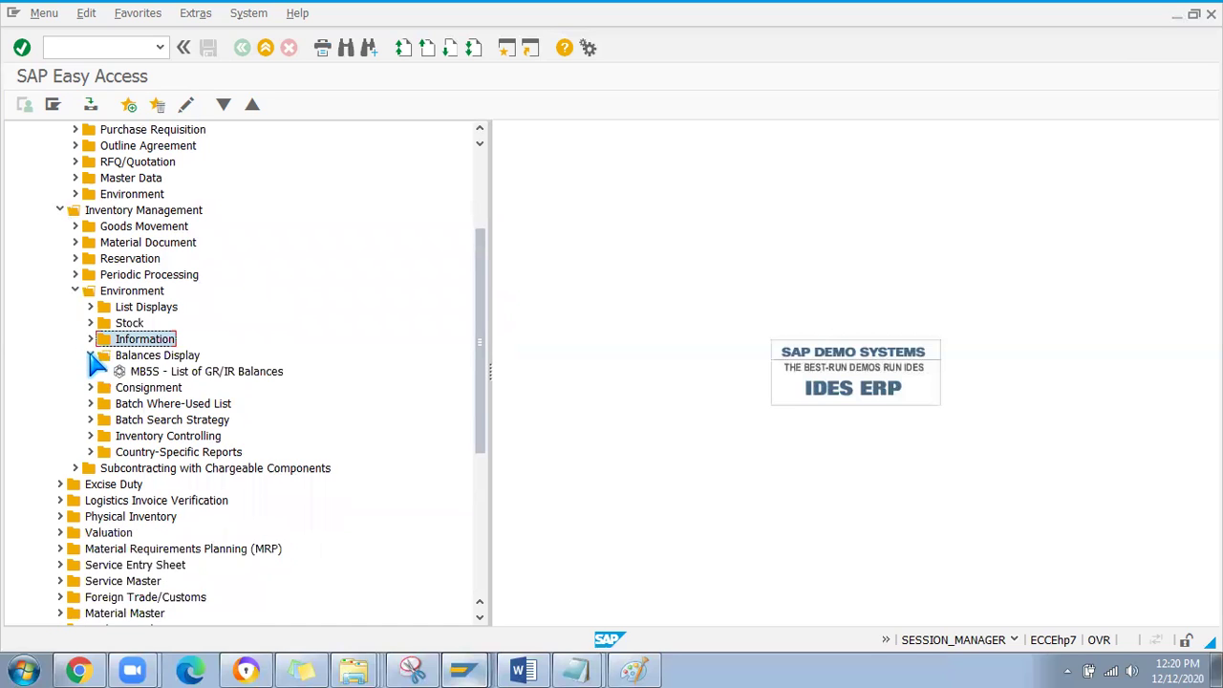
left_click(90, 355)
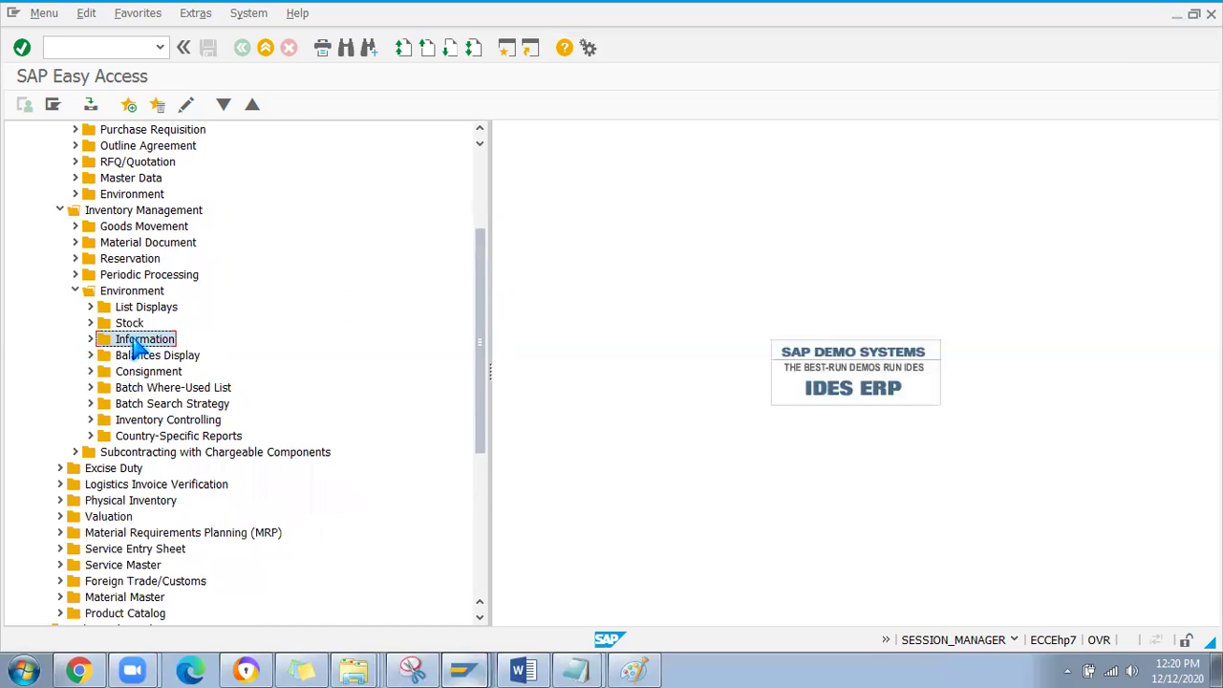
left_click(76, 291)
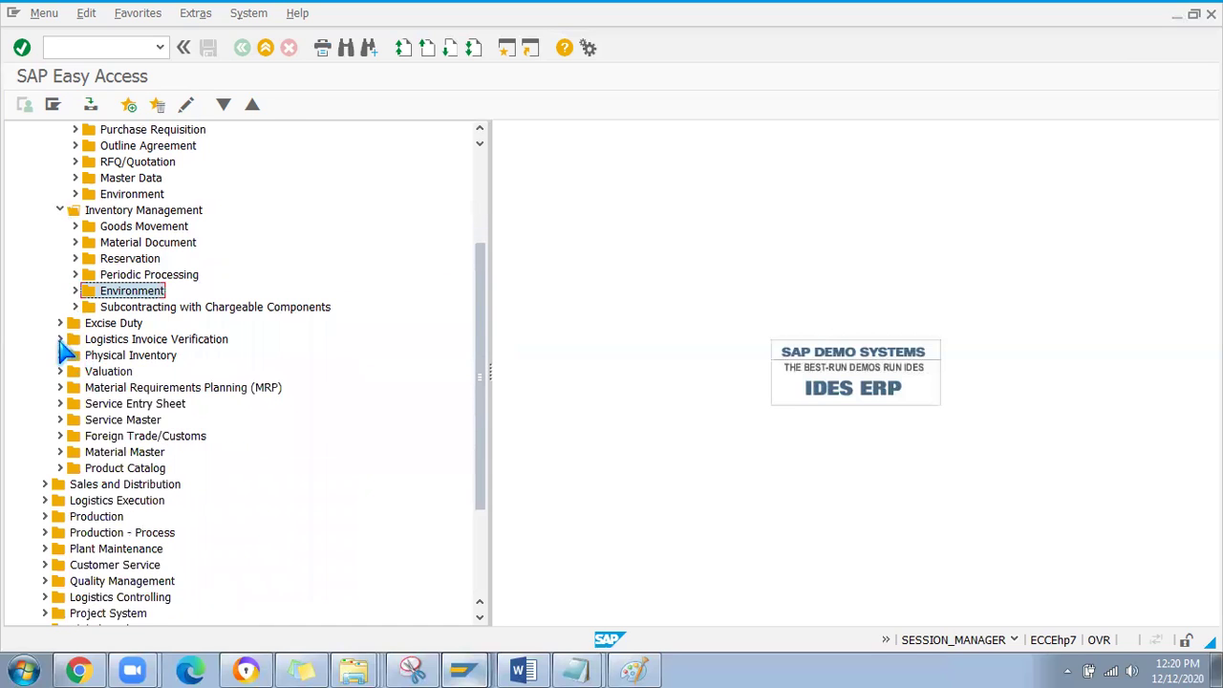
Expand the Logistics Invoice Verification folder under Materials Management.
scroll(90, 259, "up", 1)
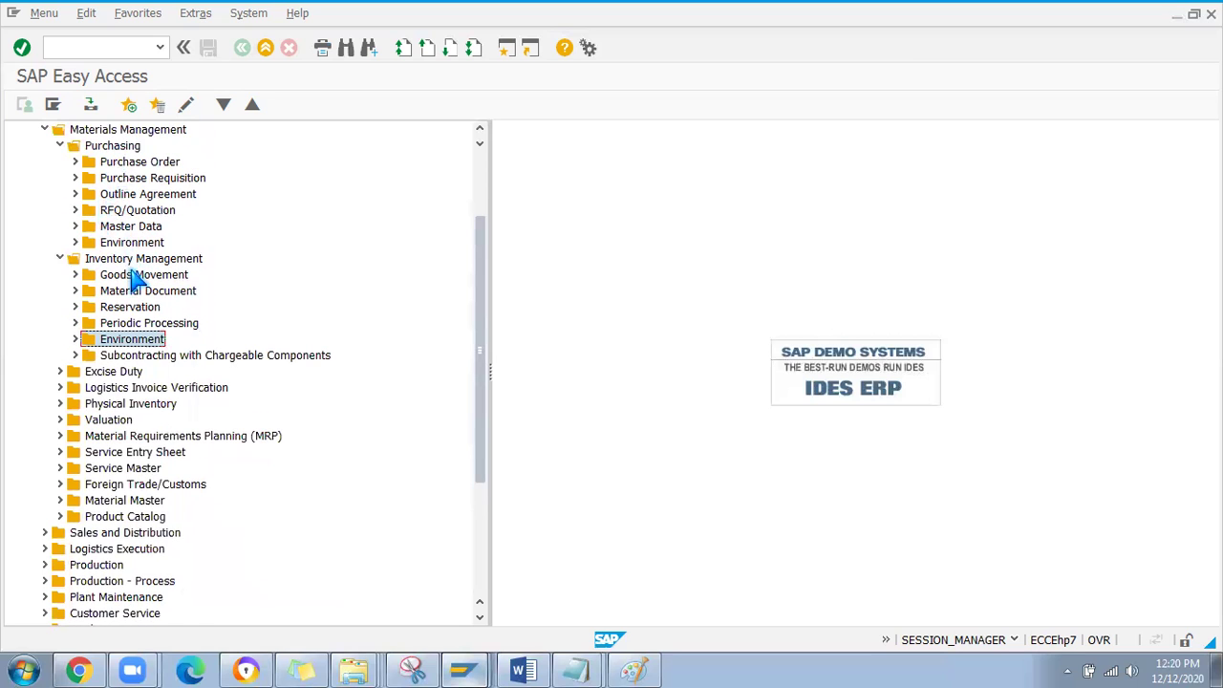
scroll(137, 276, "down", 1)
scroll(129, 268, "down", 1)
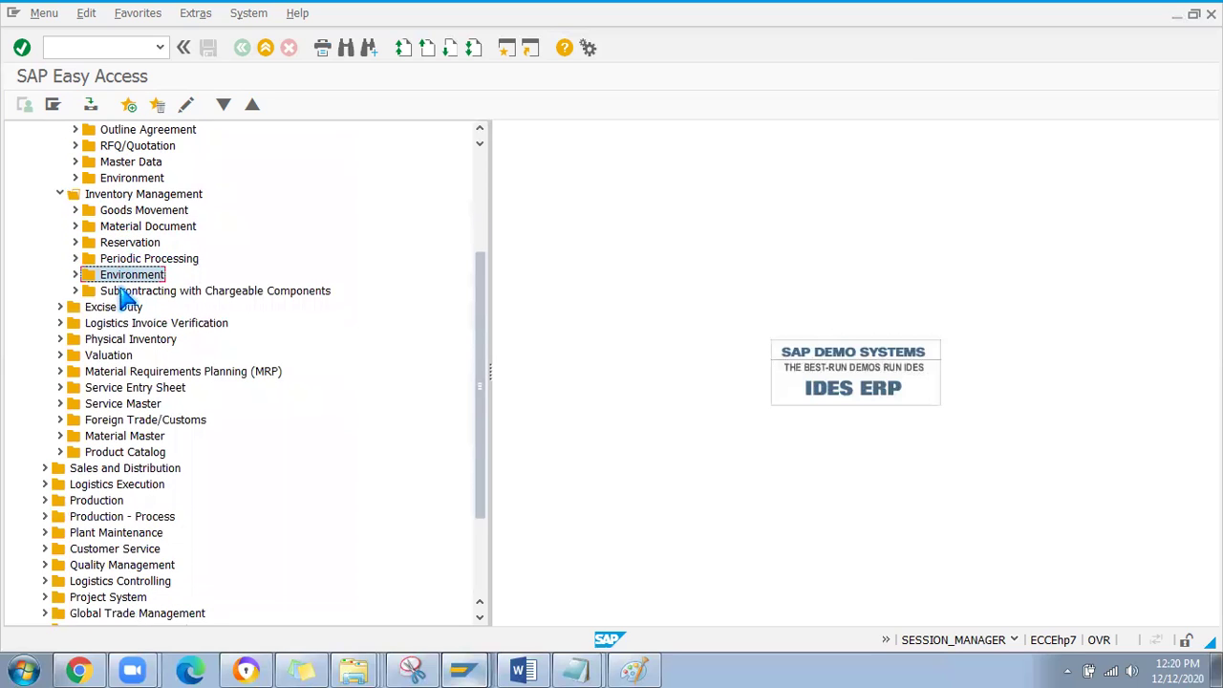
left_click(60, 323)
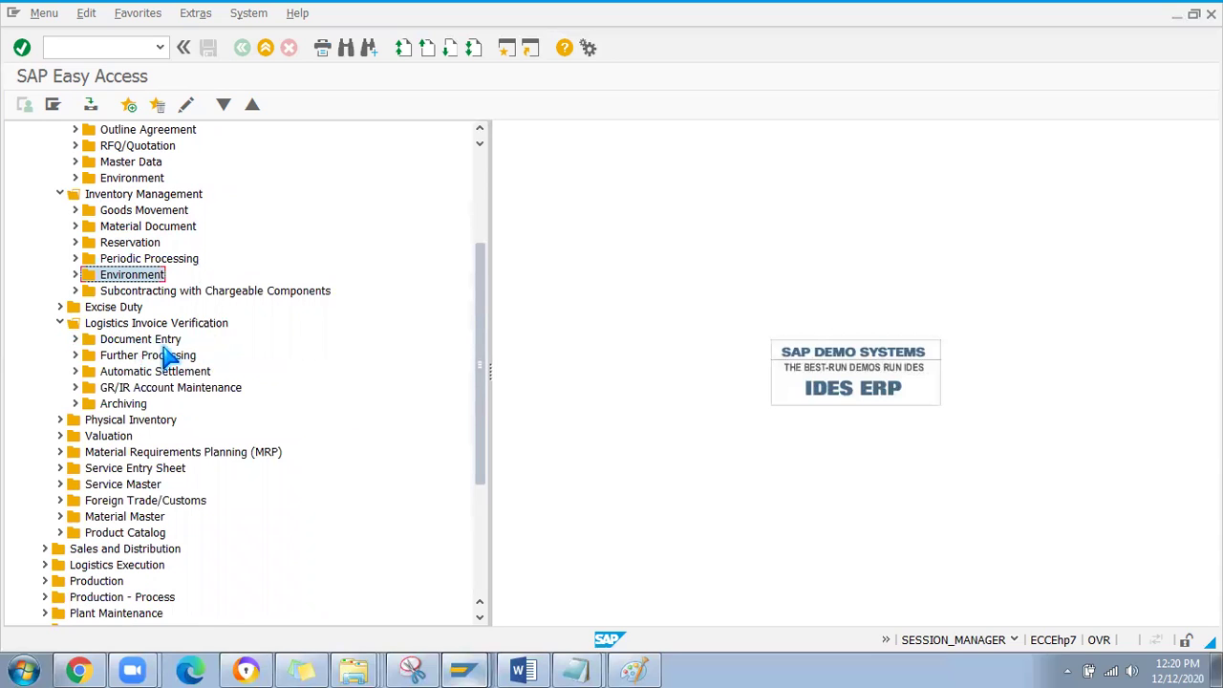
Expand Document Entry under Logistics Invoice Verification and highlight MIRO - Enter Invoice and MIR7 - Park Invoice for comparison.
left_click(76, 340)
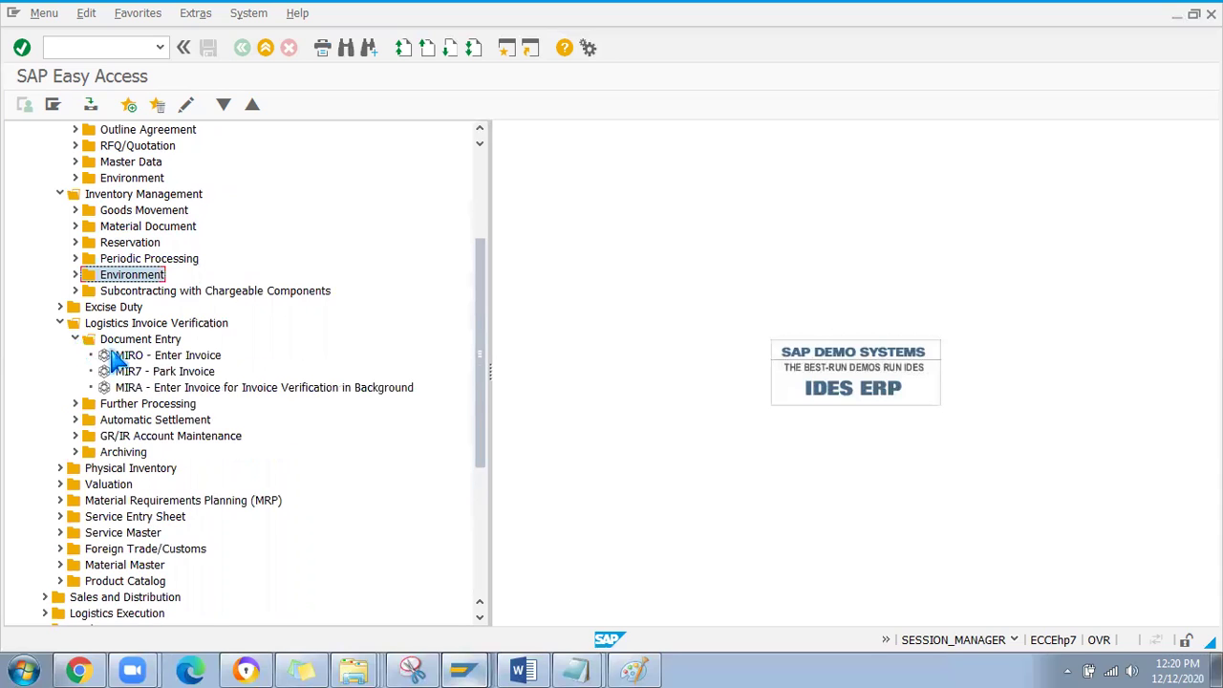
left_click(167, 357)
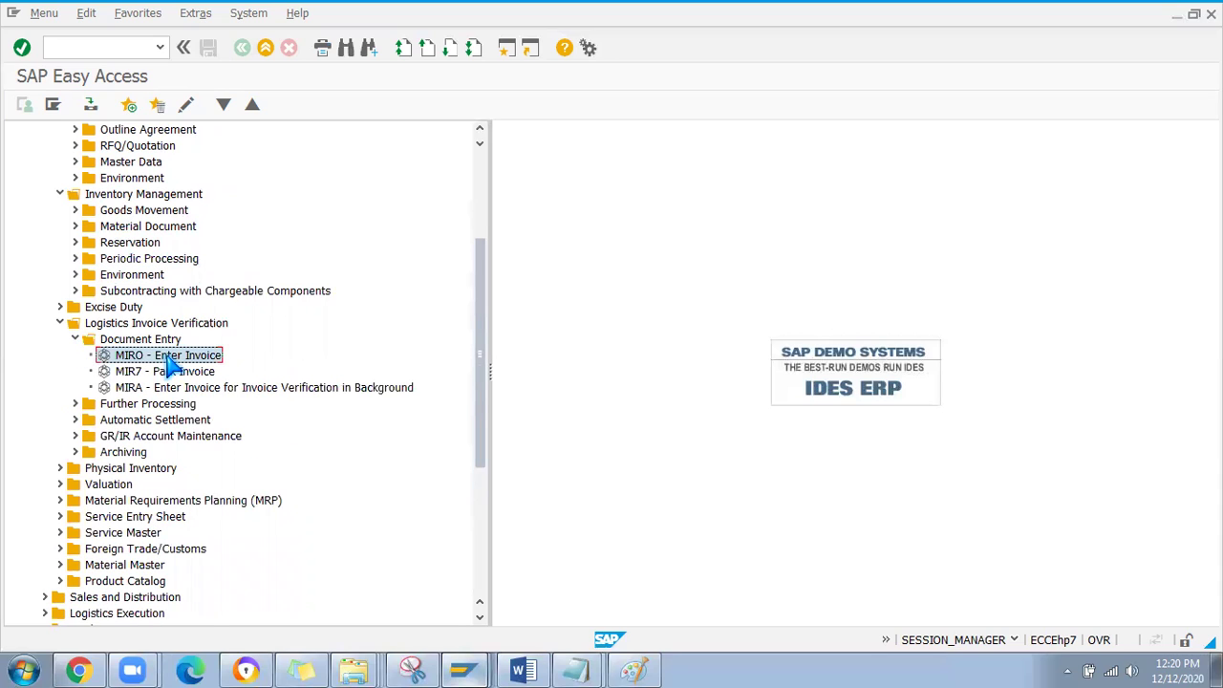
left_click(159, 373)
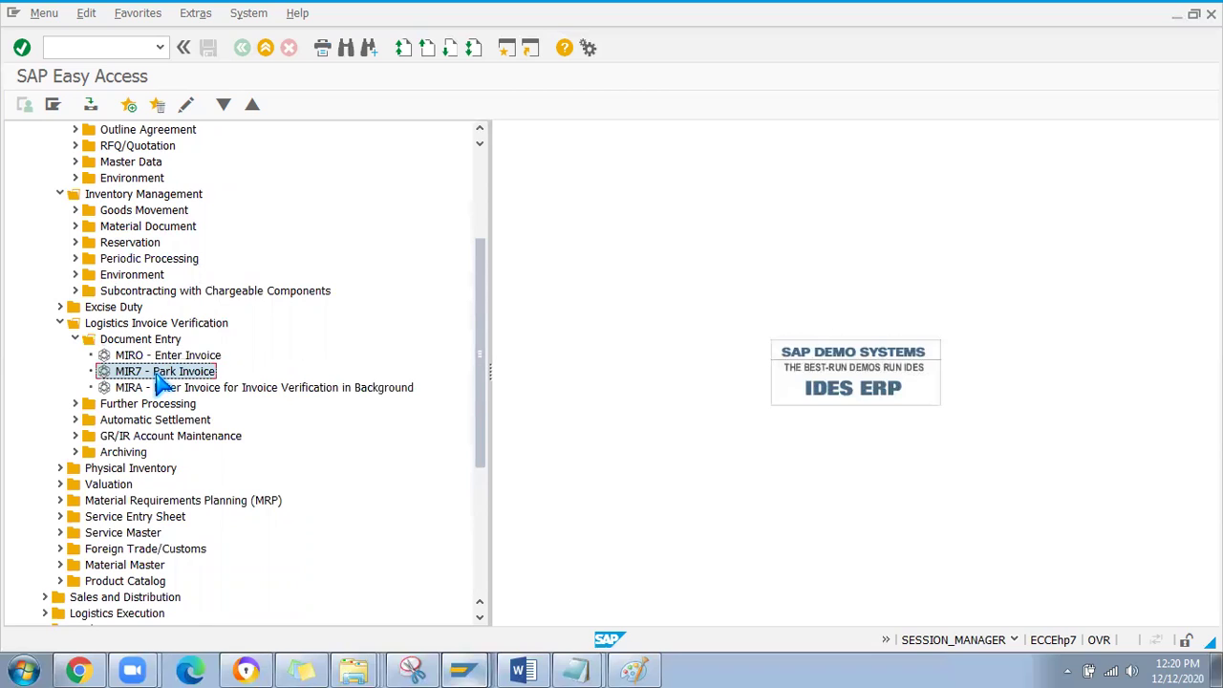
left_click(155, 358)
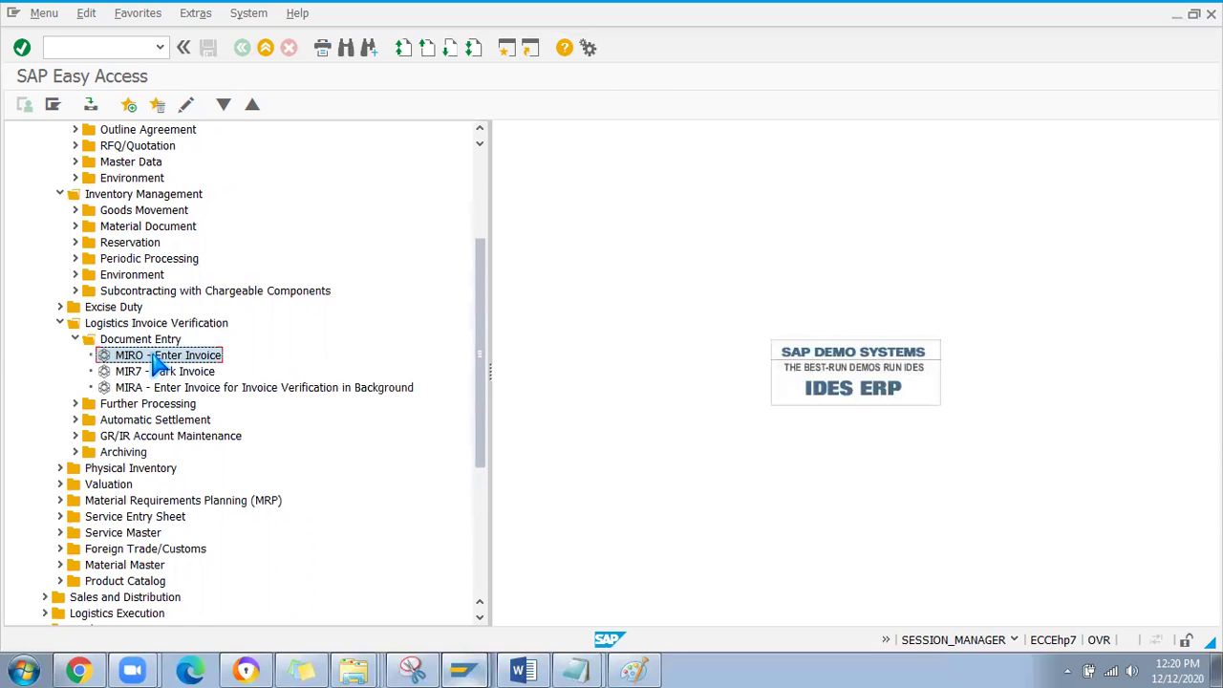
left_click(155, 374)
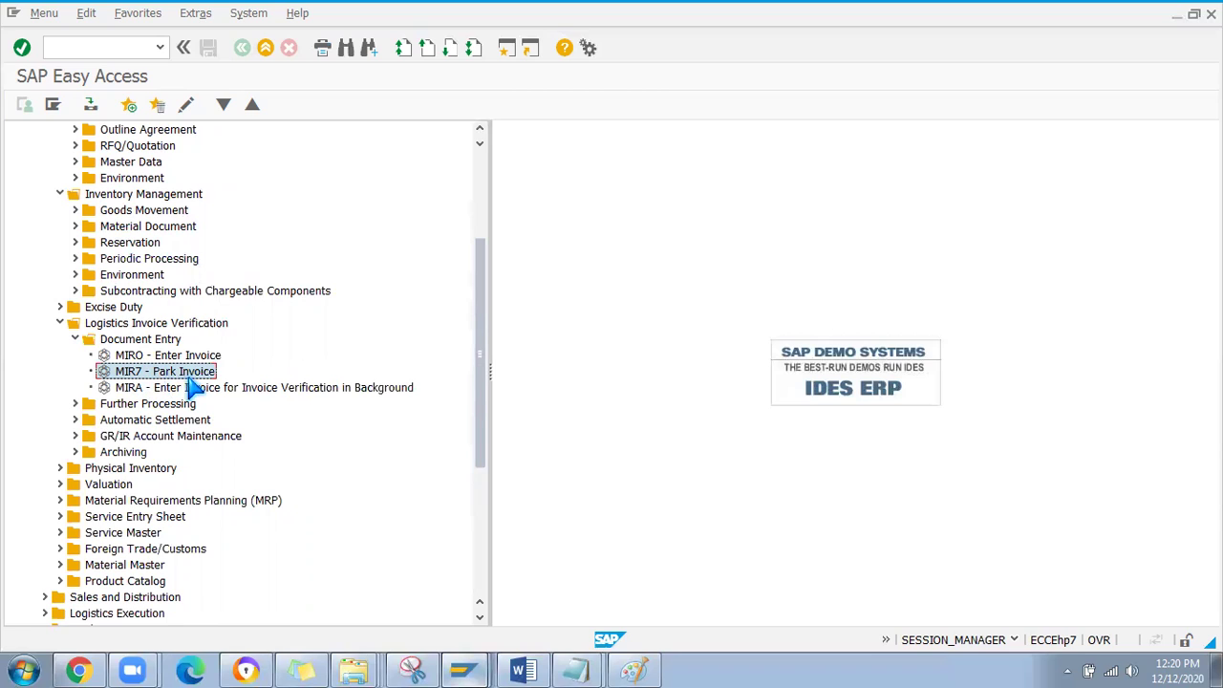
left_click(175, 356)
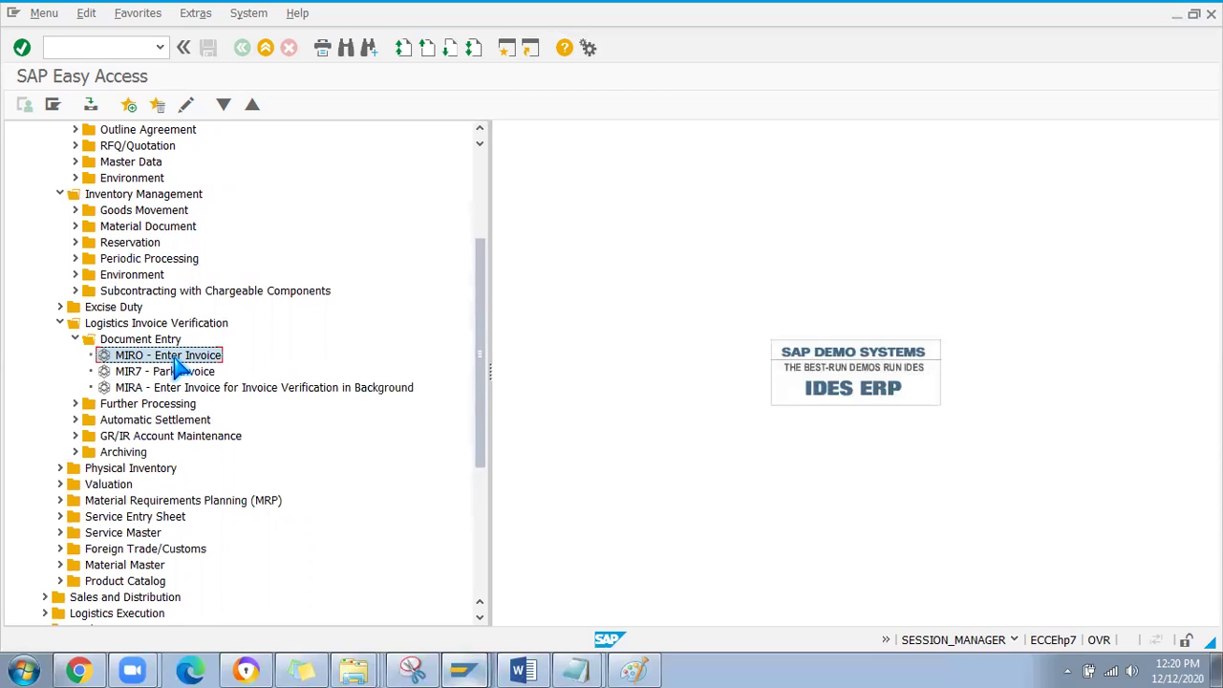
Expand Further Processing, highlight the invoice document transactions MIR4, MR8M and MIR5, and collapse the folder.
left_click(75, 403)
left_click(107, 421)
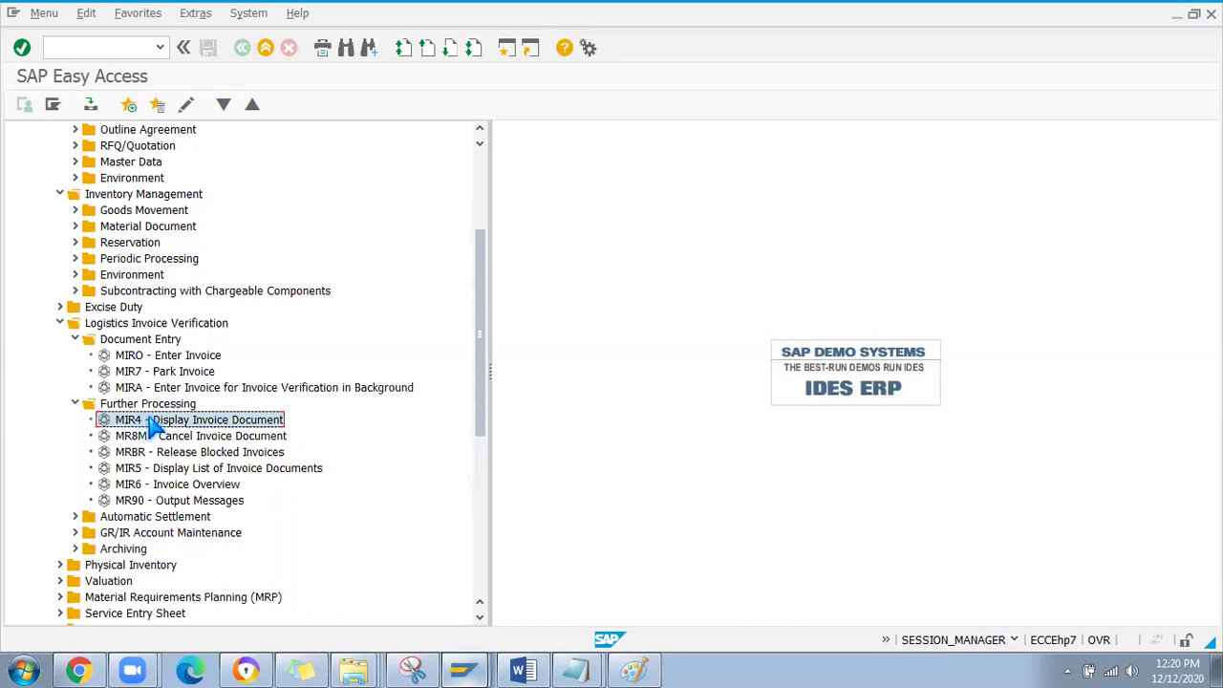
left_click(140, 437)
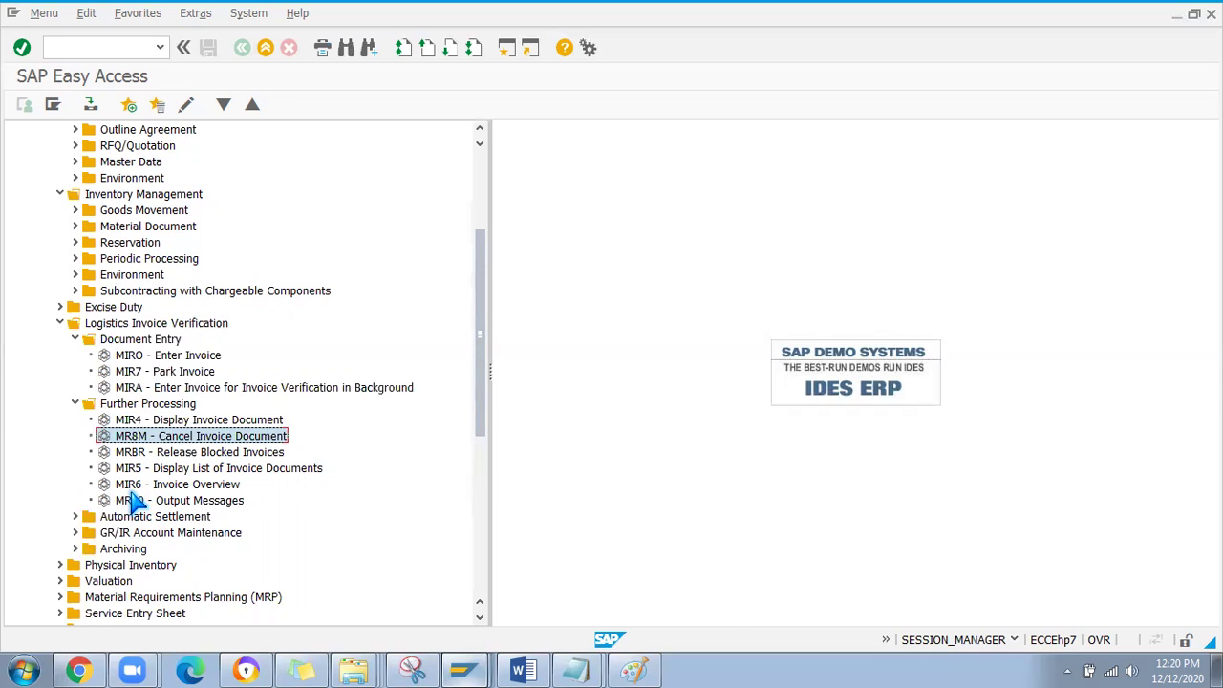
left_click(125, 469)
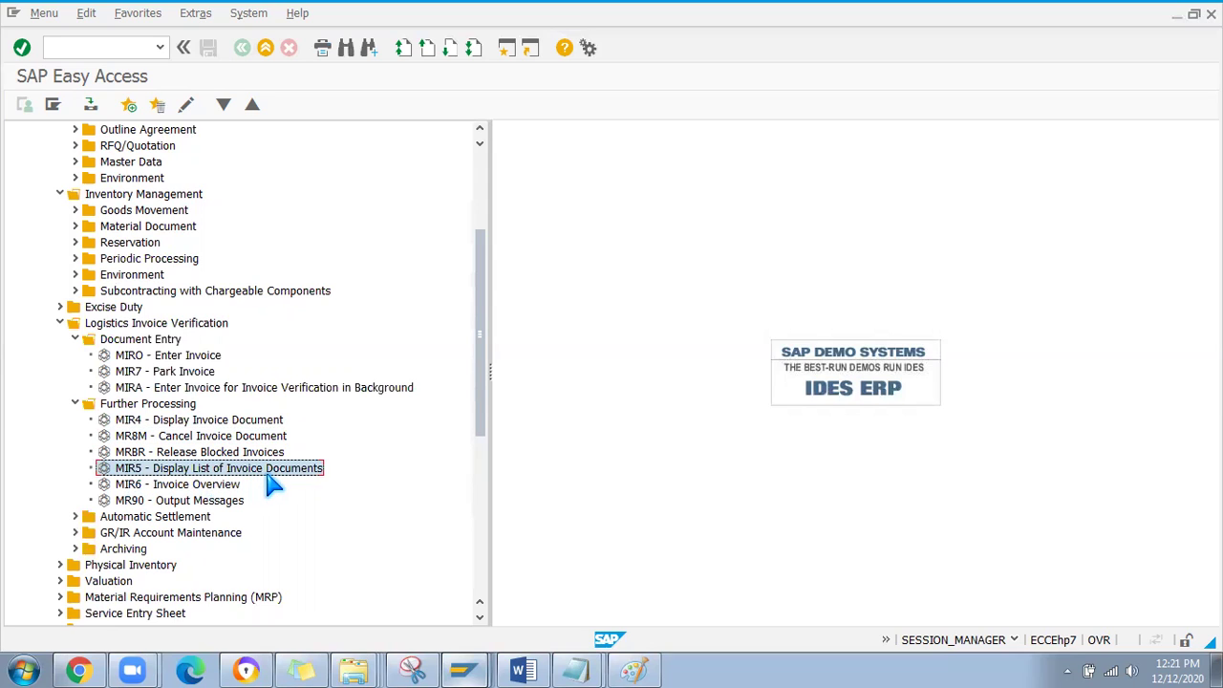
left_click(141, 423)
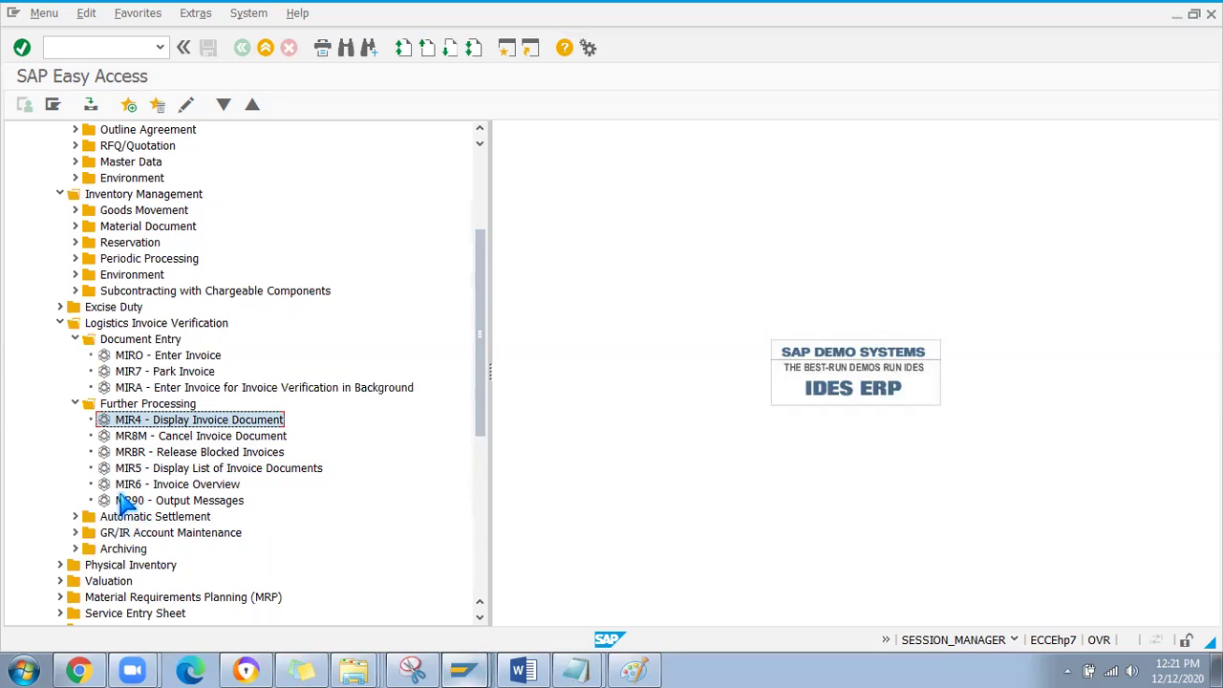
left_click(85, 402)
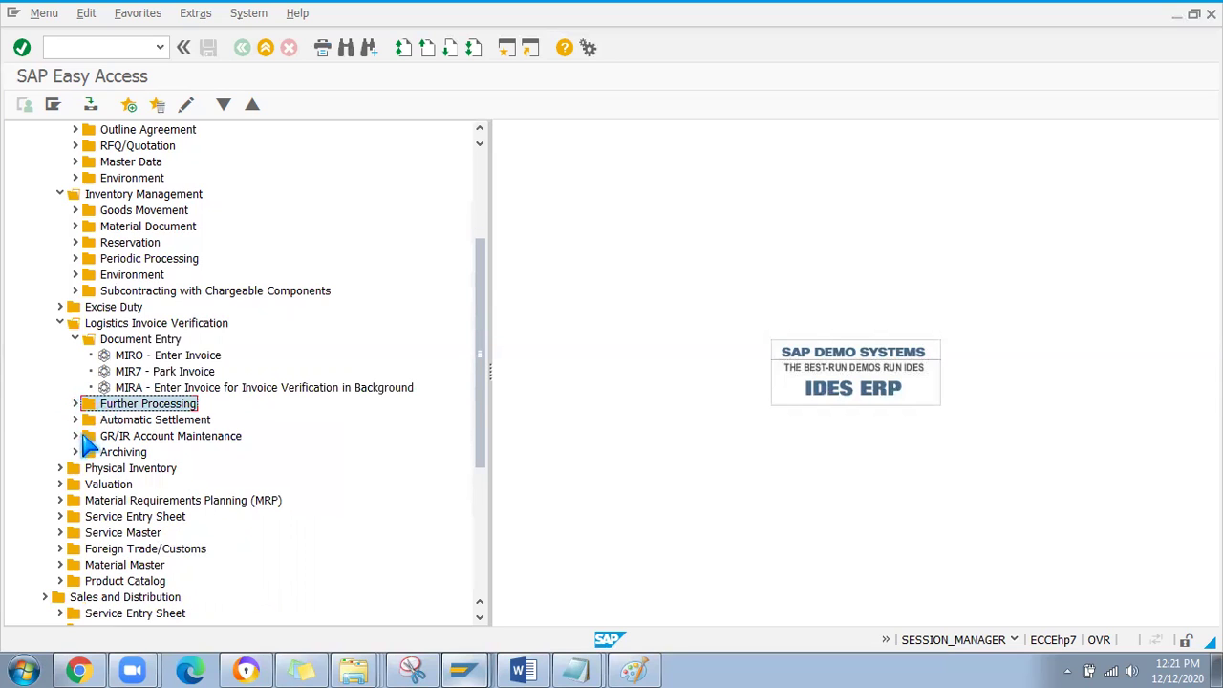
Expand Automatic Settlement, highlight MRRL - Evaluated Receipt Settlement (ERS), and collapse the folder.
left_click(76, 419)
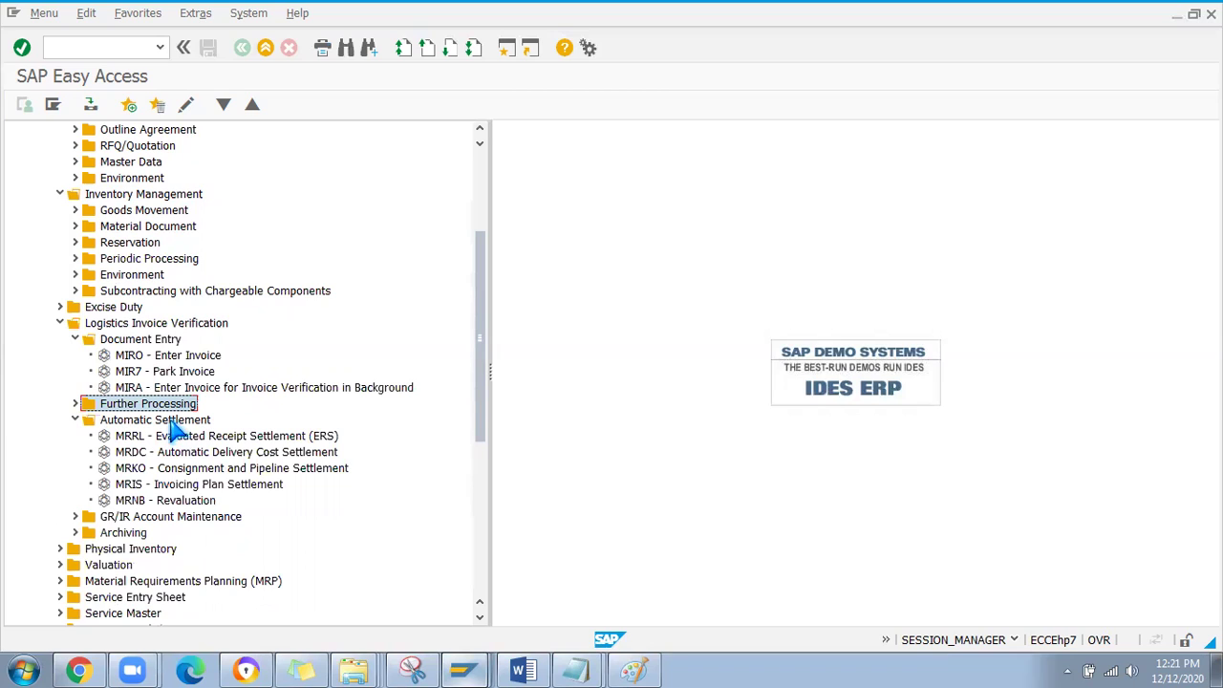
left_click(181, 438)
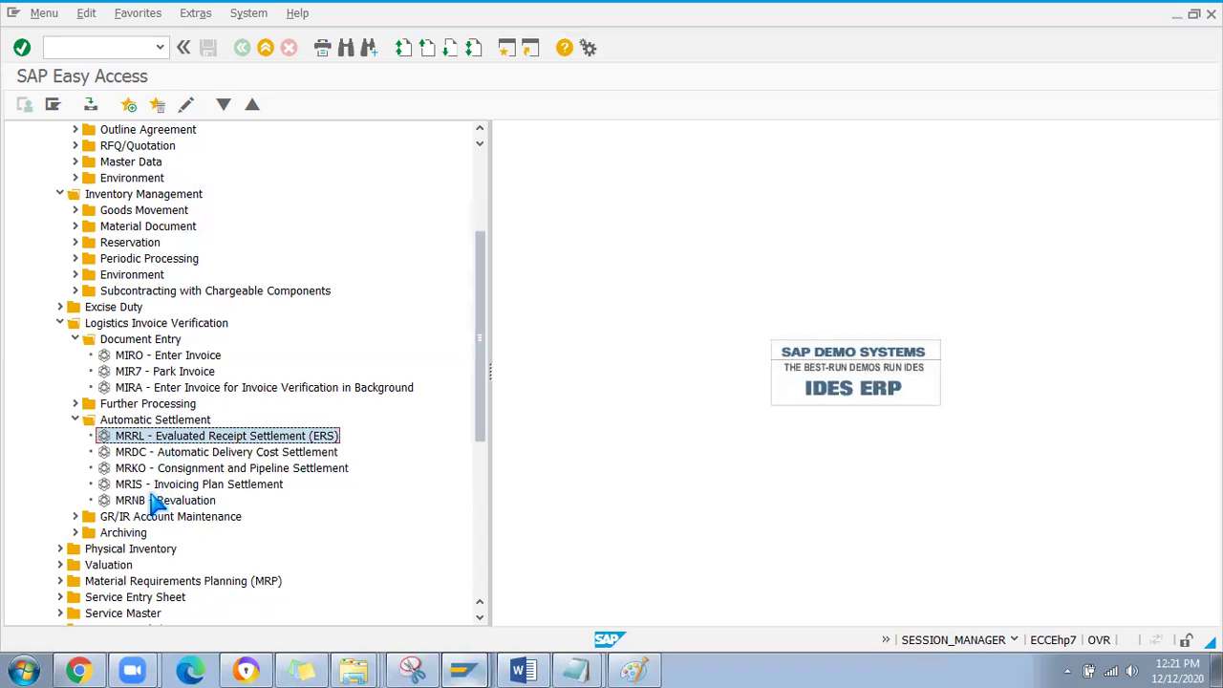
left_click(73, 420)
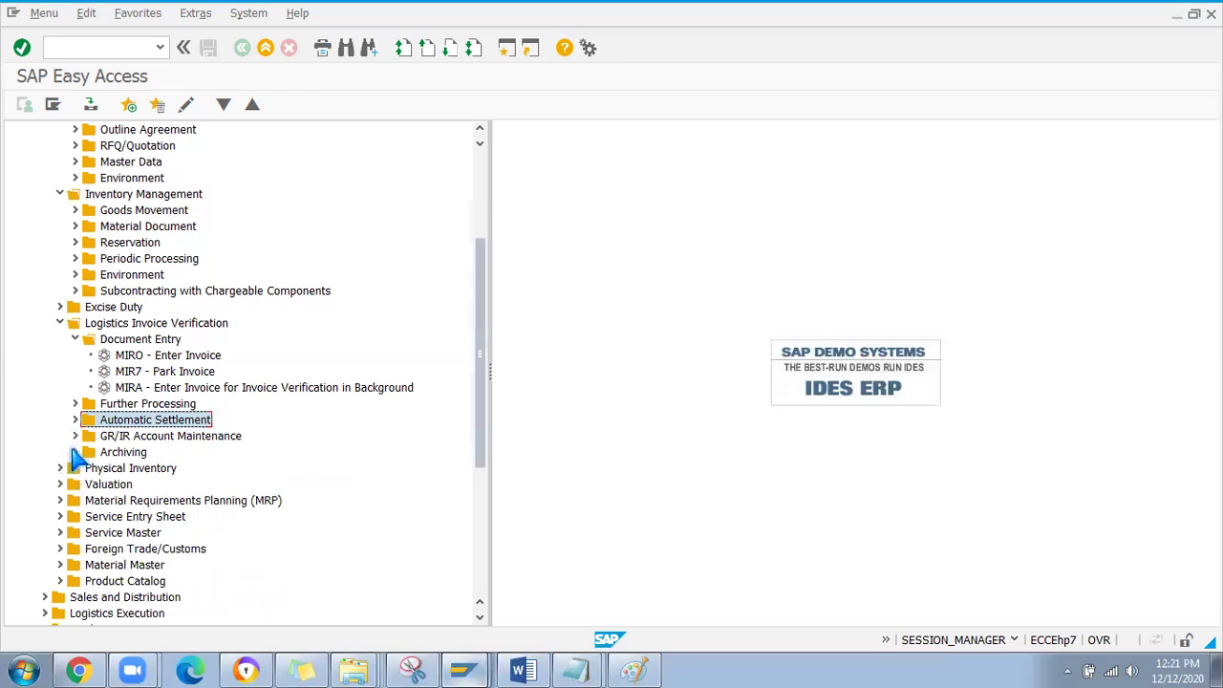
Expand GR/IR Account Maintenance, highlight MR11 - Maintain GR/IR Clearing Account, and collapse the folder.
left_click(75, 436)
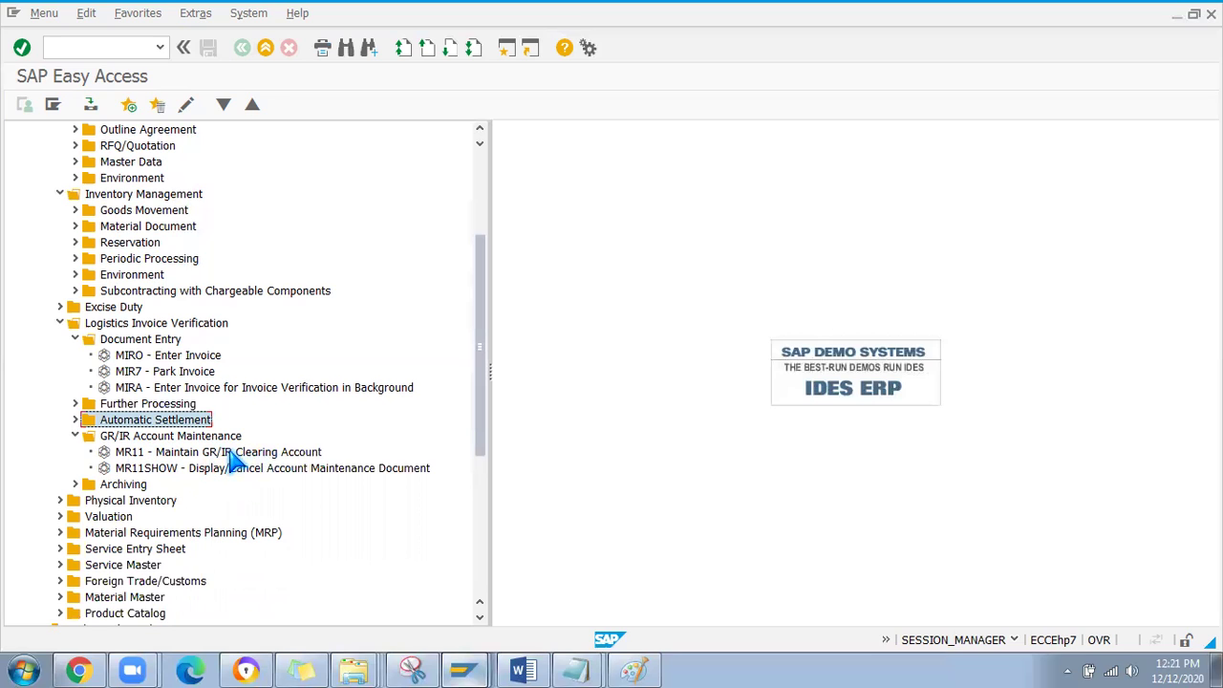
left_click(177, 456)
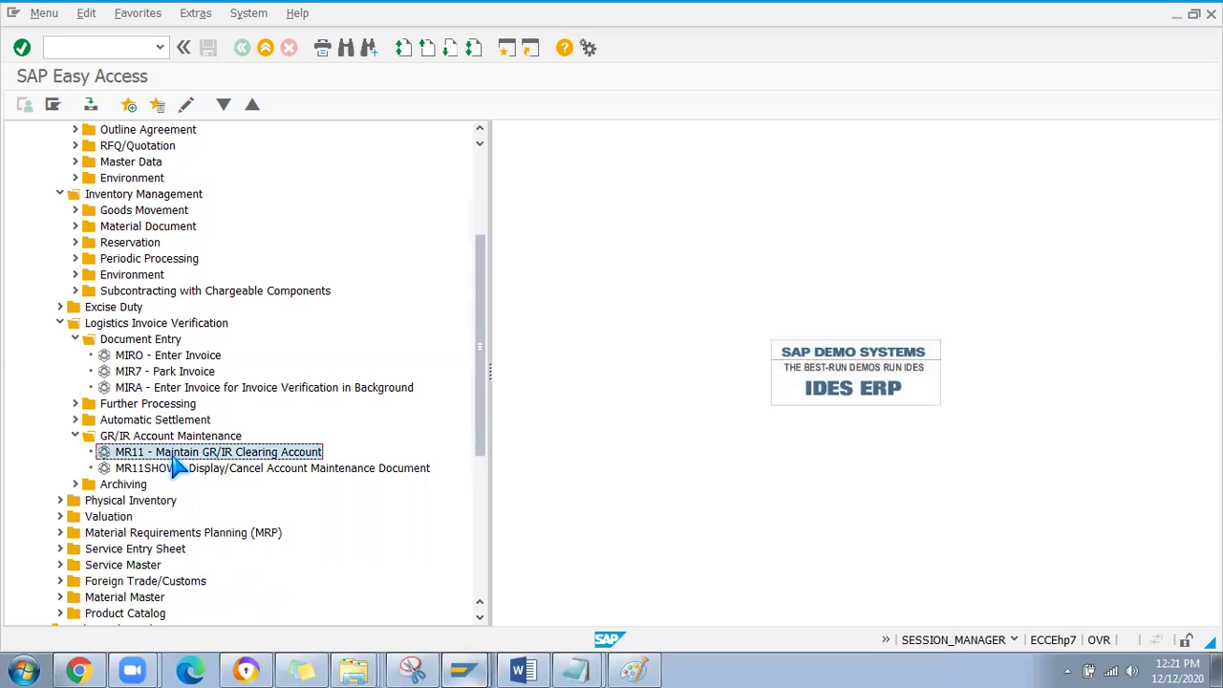
left_click(75, 436)
Briefly view the invoice verification Archiving transactions and collapse the Archiving and Document Entry folders.
left_click(74, 452)
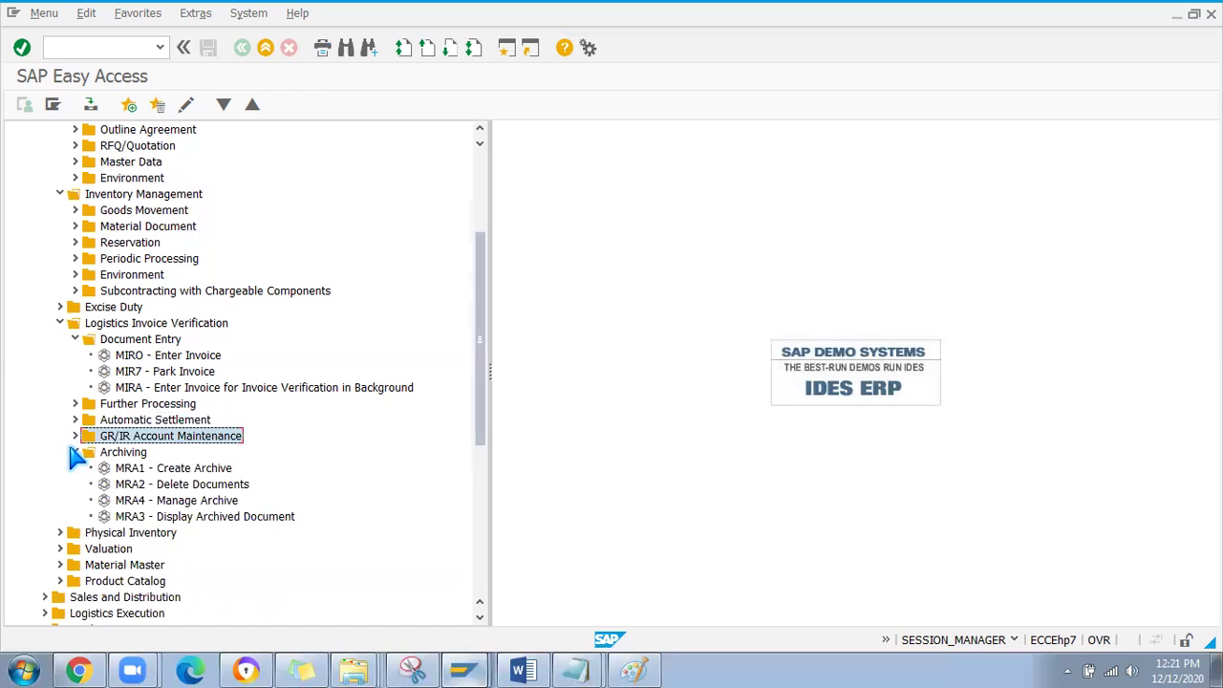
left_click(75, 452)
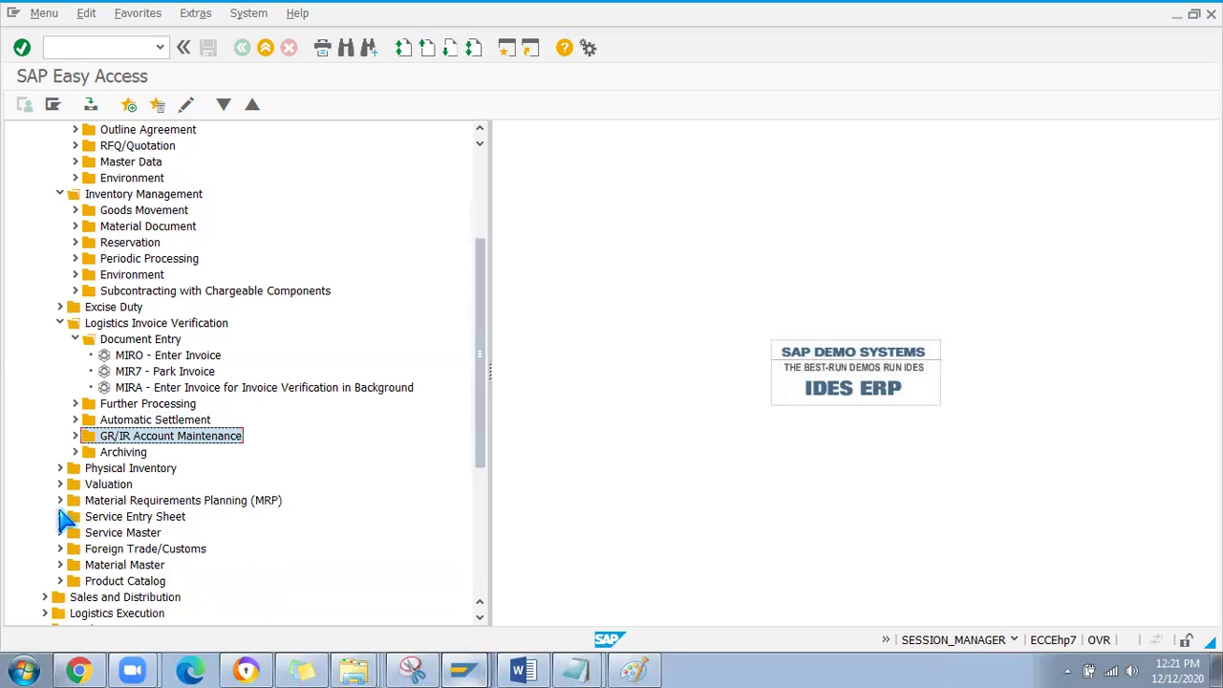
left_click(73, 341)
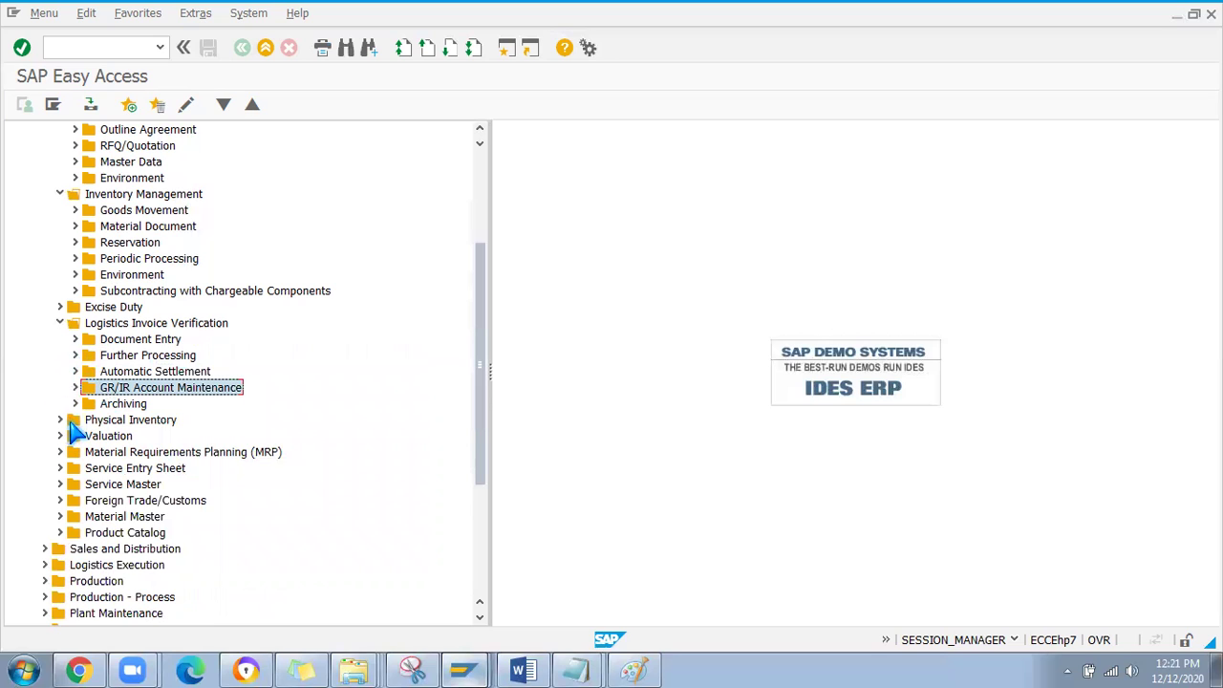
Start MIRO - Enter Invoice from Document Entry for company code 1000 and show the available transaction types.
left_click(75, 340)
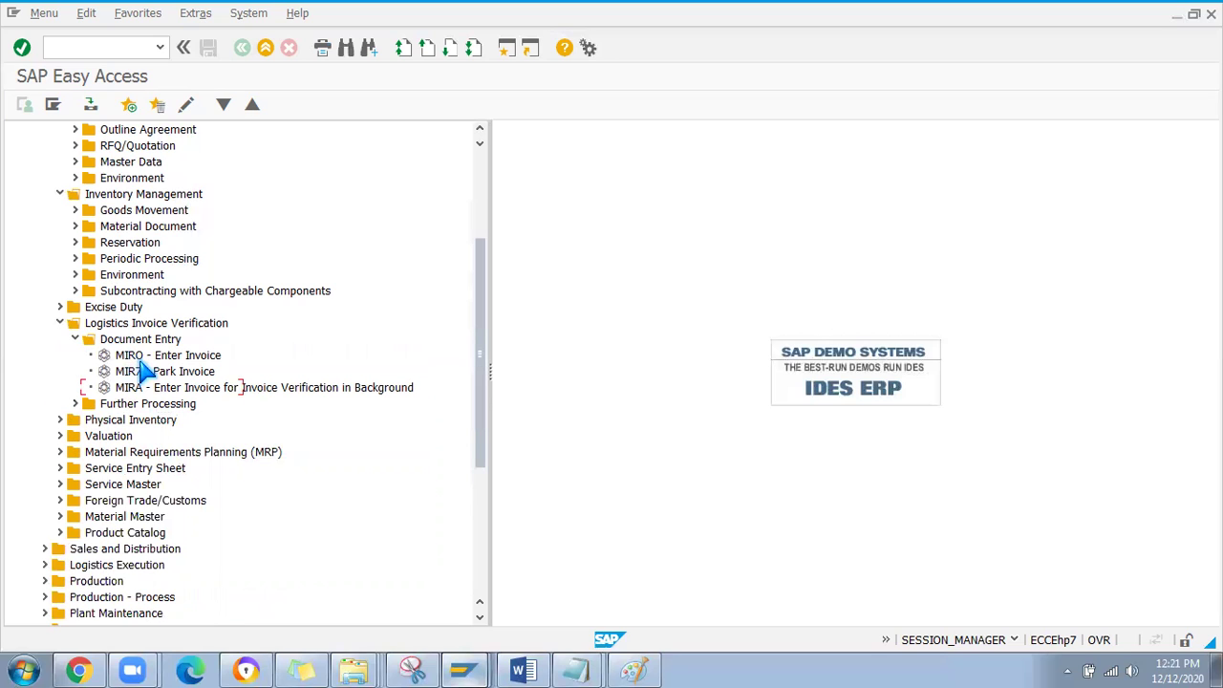
double_click(132, 355)
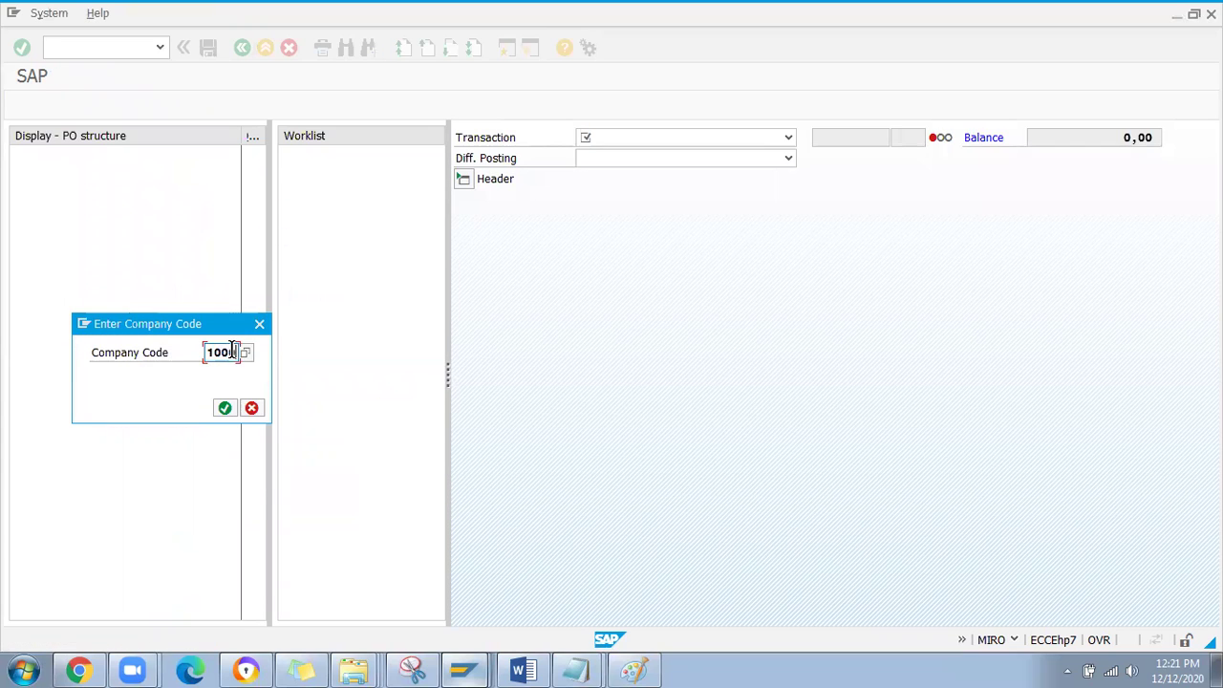
key("Return")
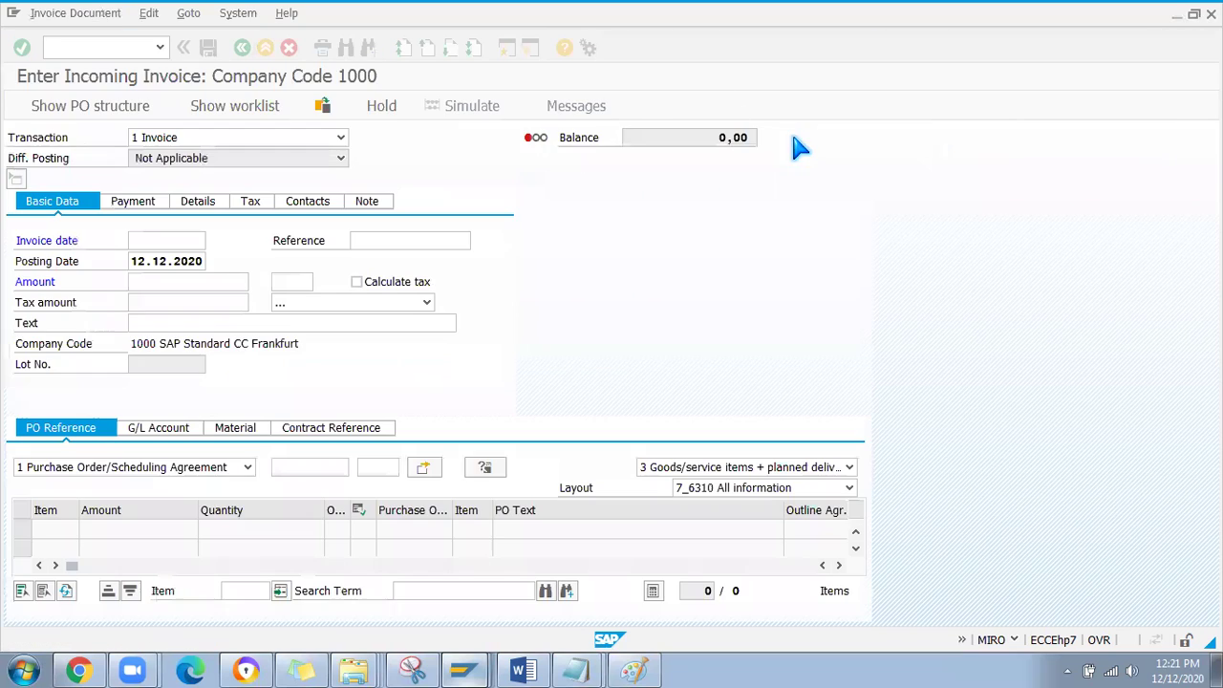
left_click(340, 138)
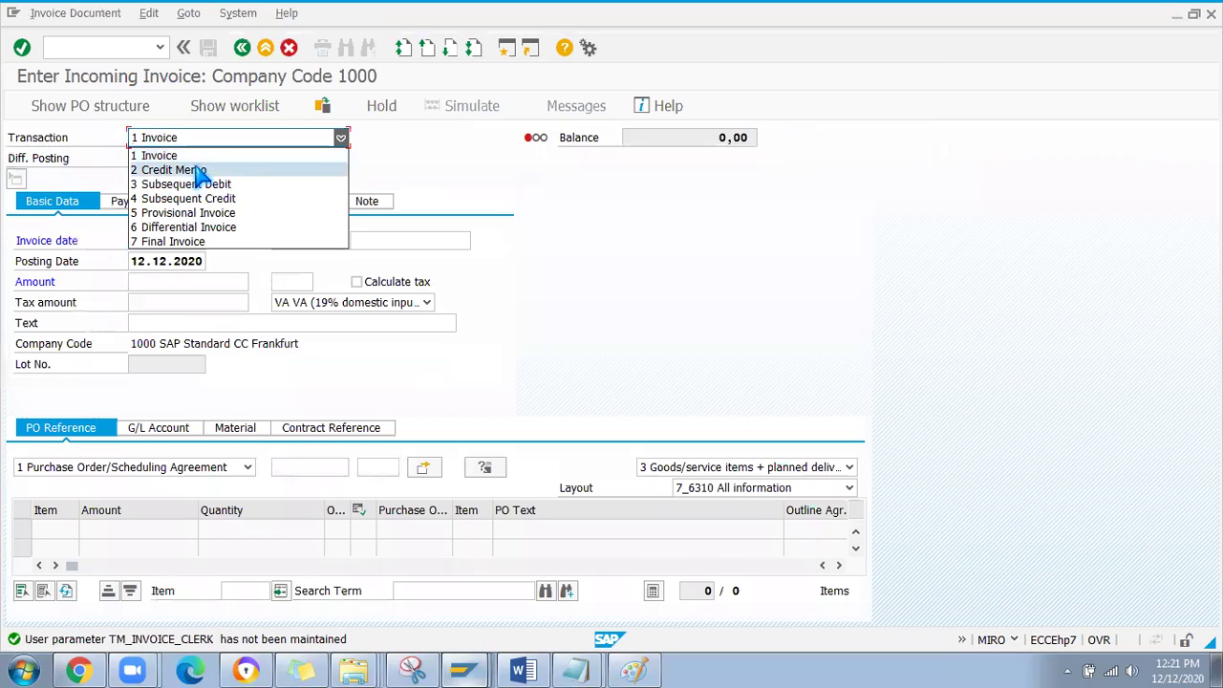